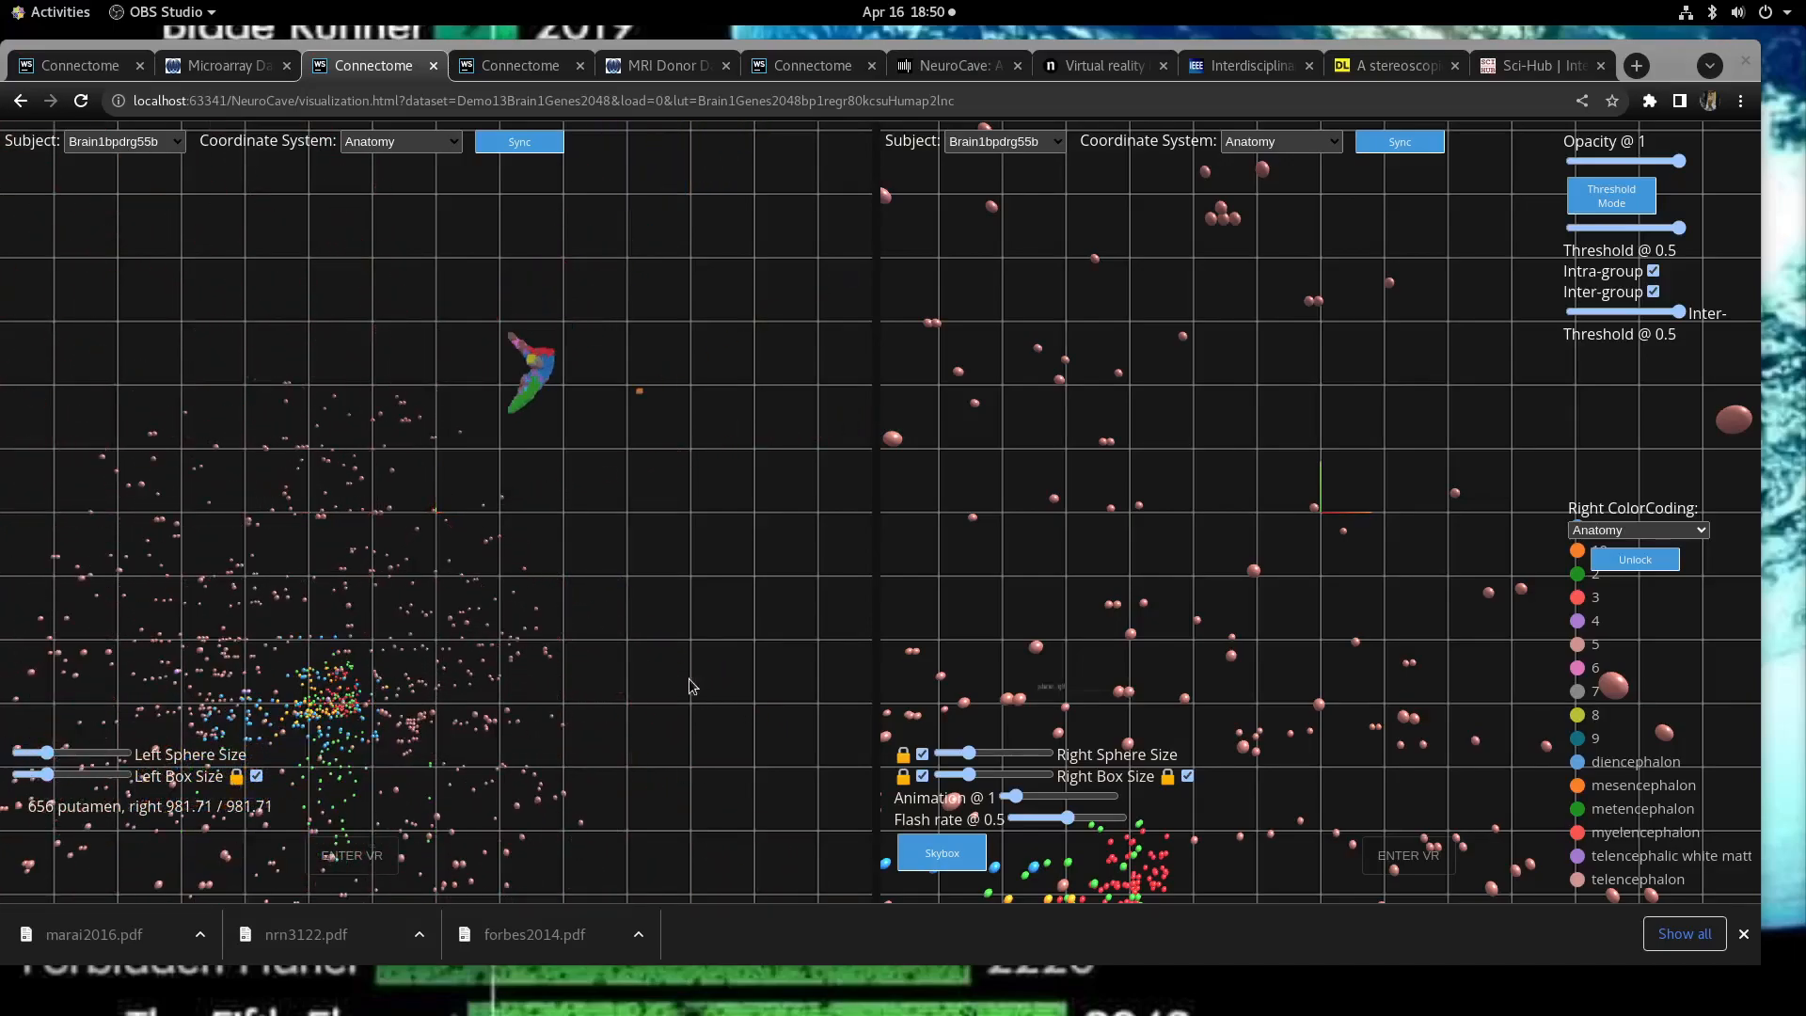
Step: Reorient the left brain view to show the whole point cloud and sync the right view to the same camera
right_drag(615, 734, 736, 622)
mouse_move(724, 421)
mouse_down()
mouse_move(731, 440)
mouse_move(687, 449)
mouse_move(732, 438)
mouse_up()
scroll(1132, 459, down, 5)
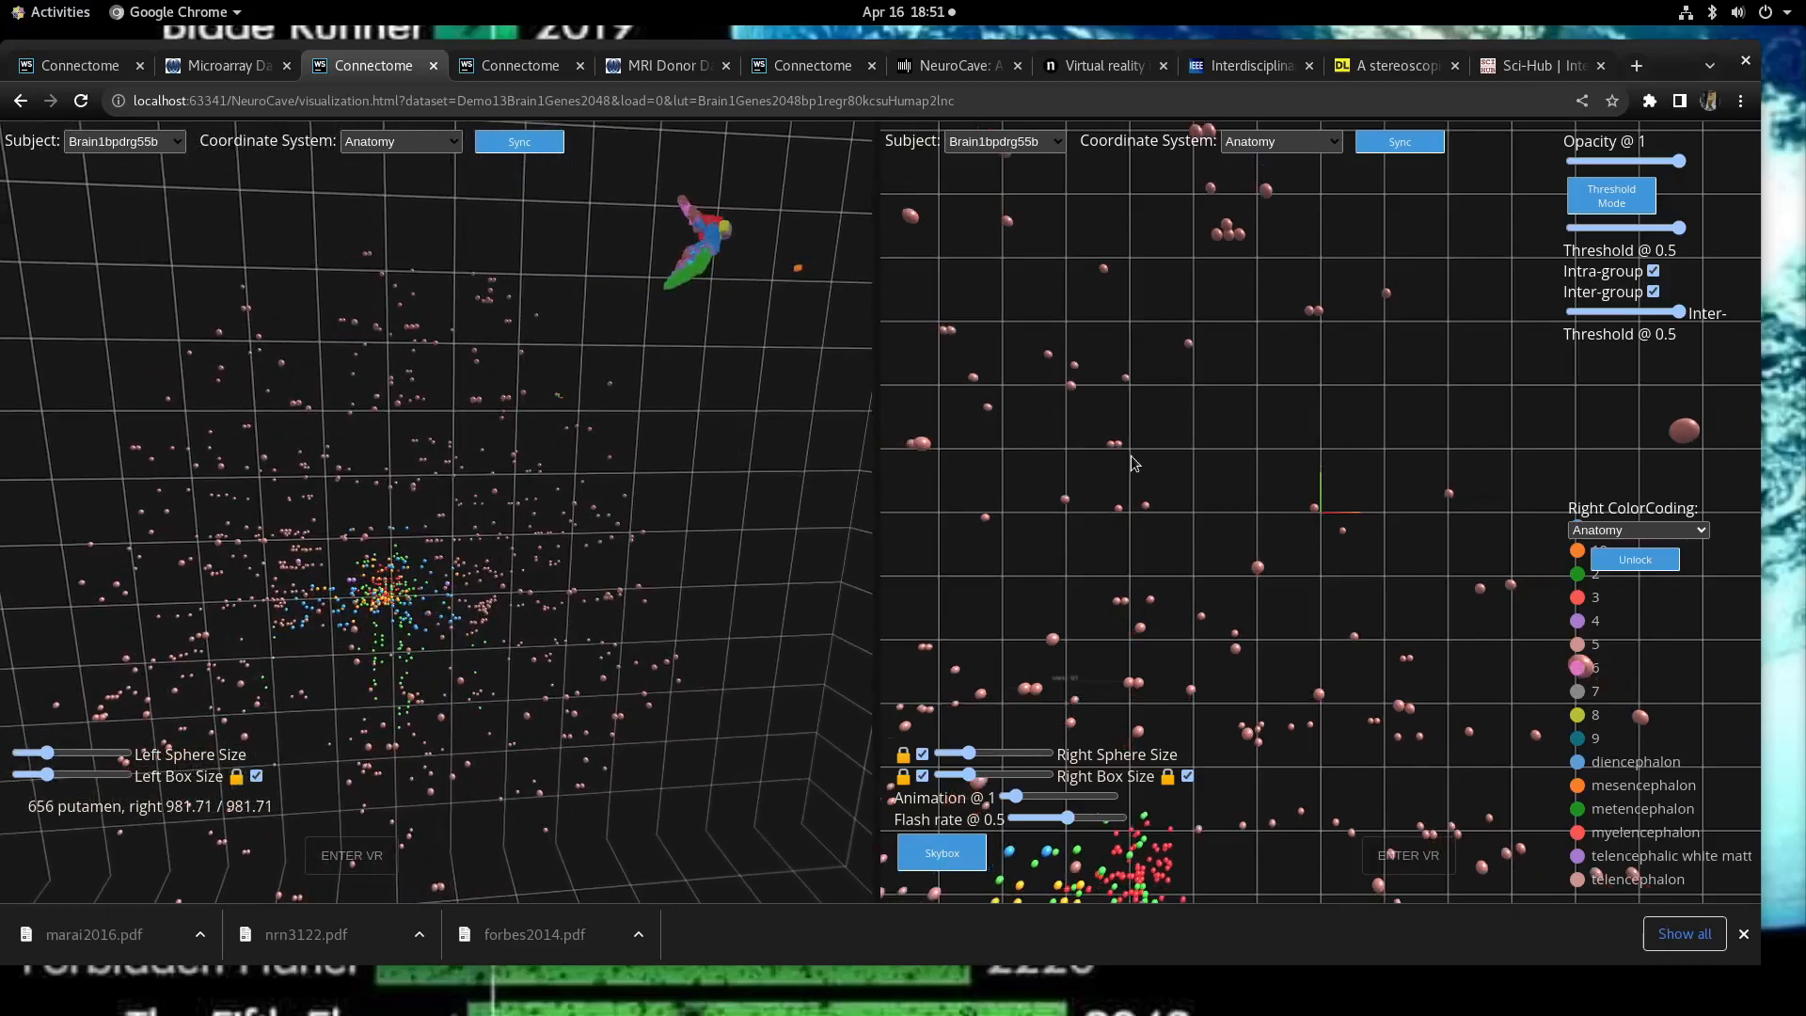
drag(665, 548, 675, 549)
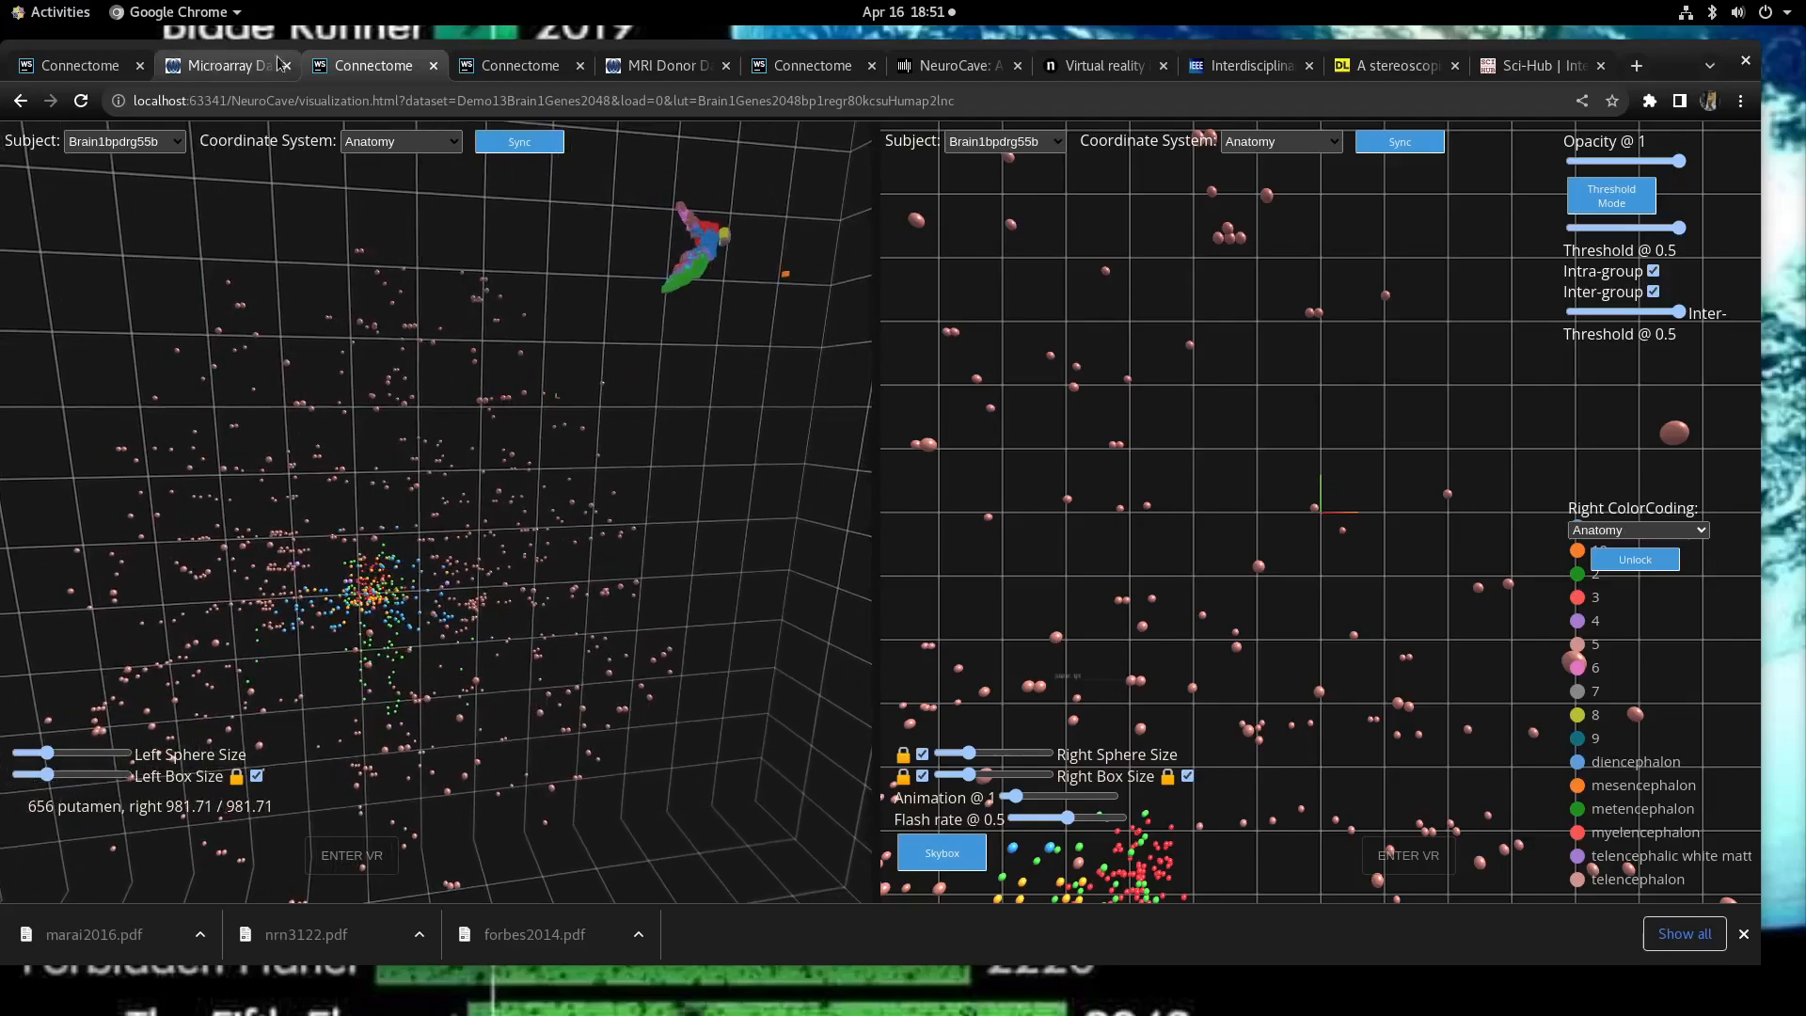
click(1401, 143)
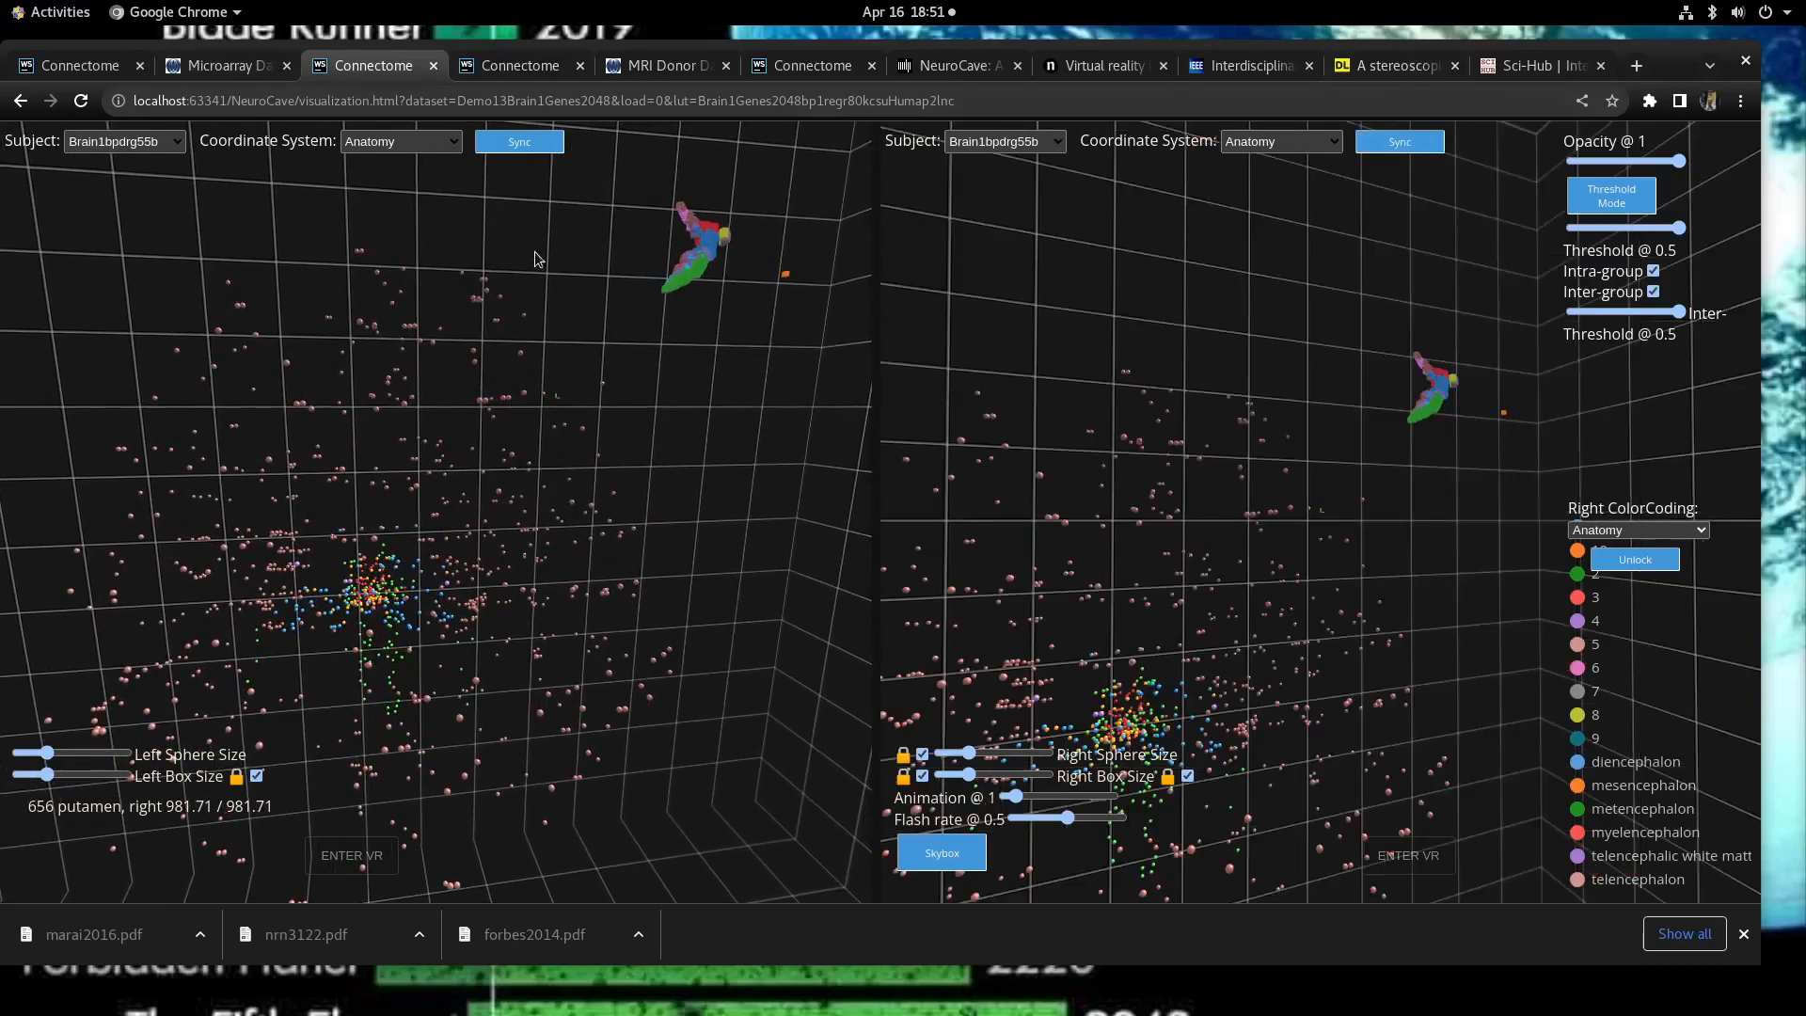
Step: Switch to the Allen Human Brain Atlas, open its MRI page, and examine the slices and the donor table through its image files column
click(250, 76)
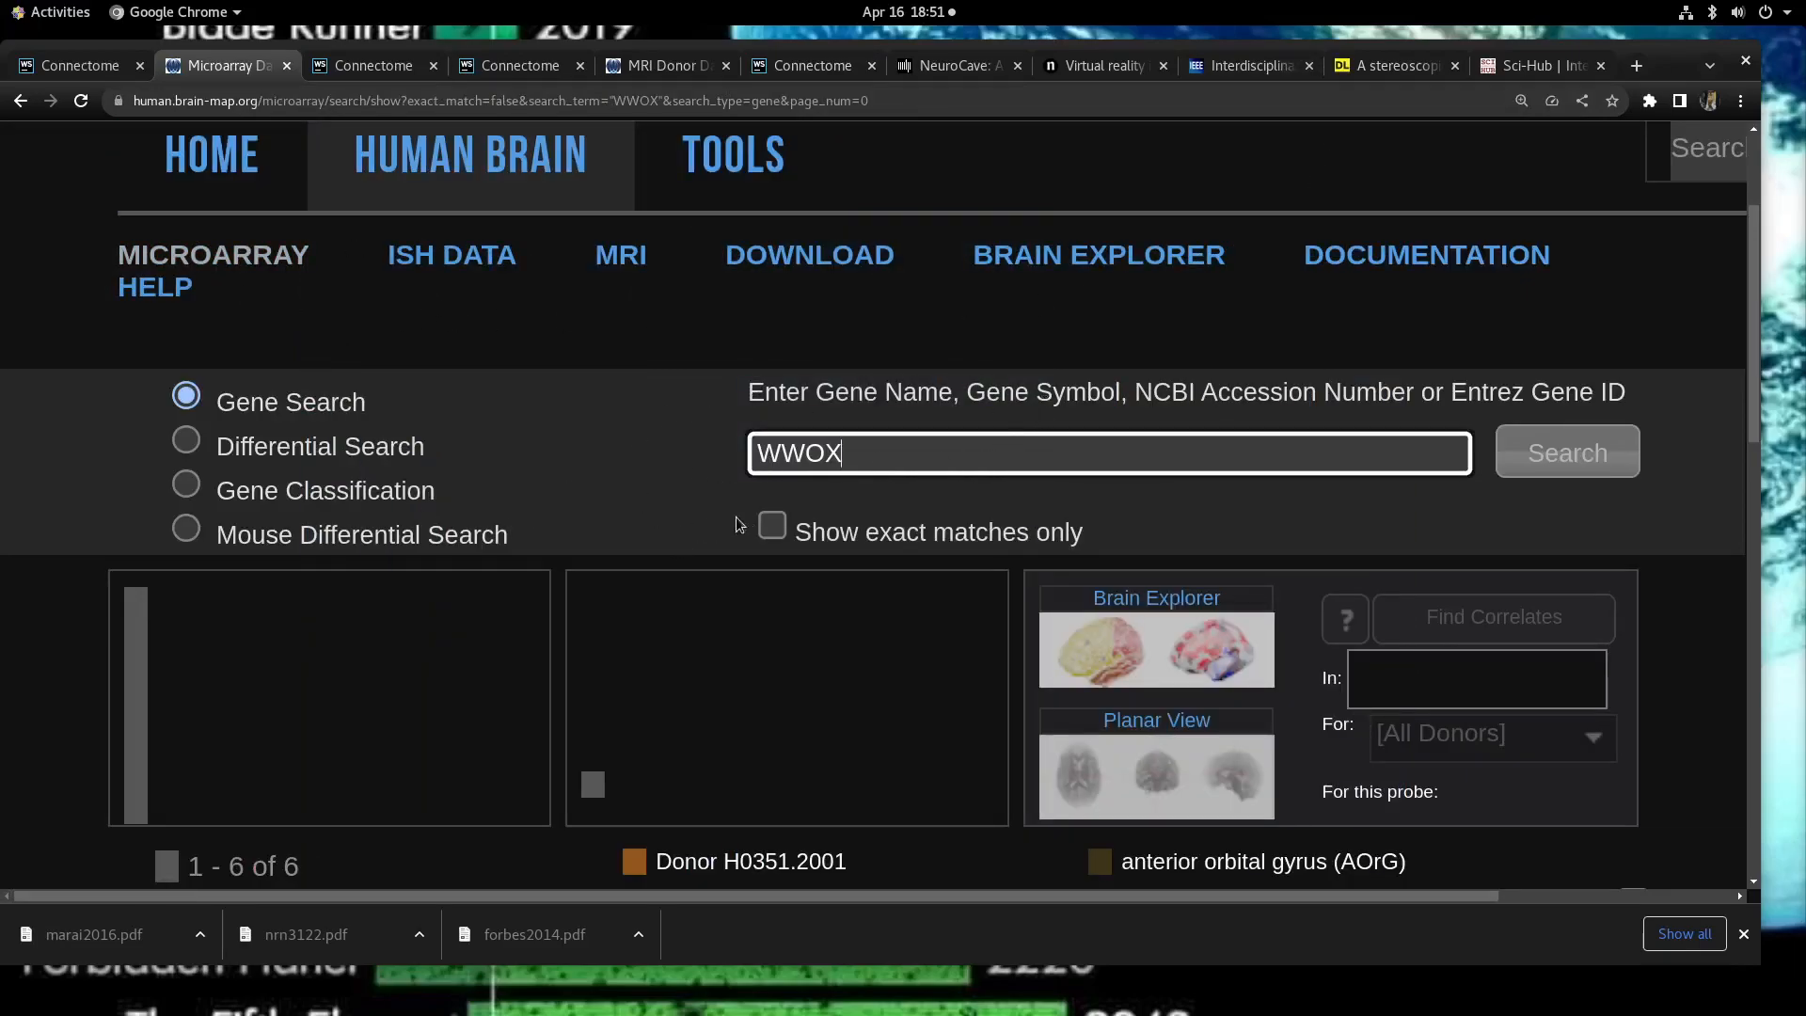
click(632, 258)
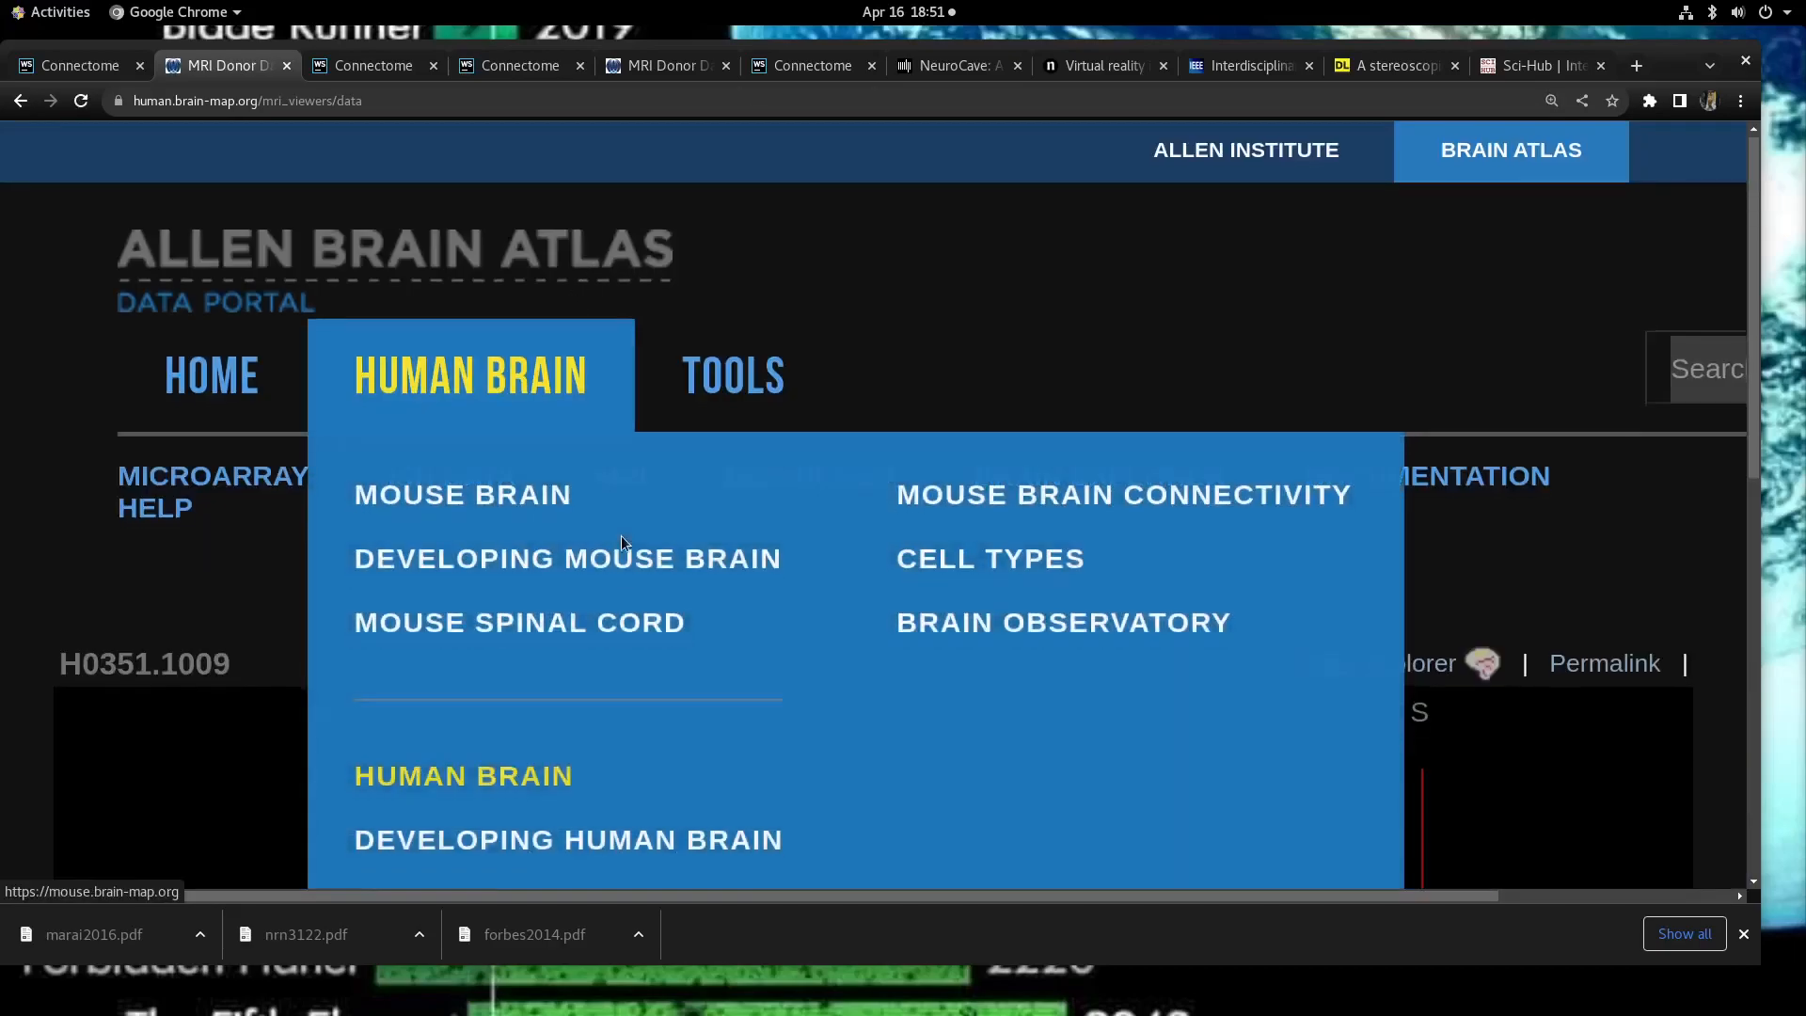
scroll(623, 535, down, 10)
scroll(752, 594, up, 3)
scroll(753, 594, up, 3)
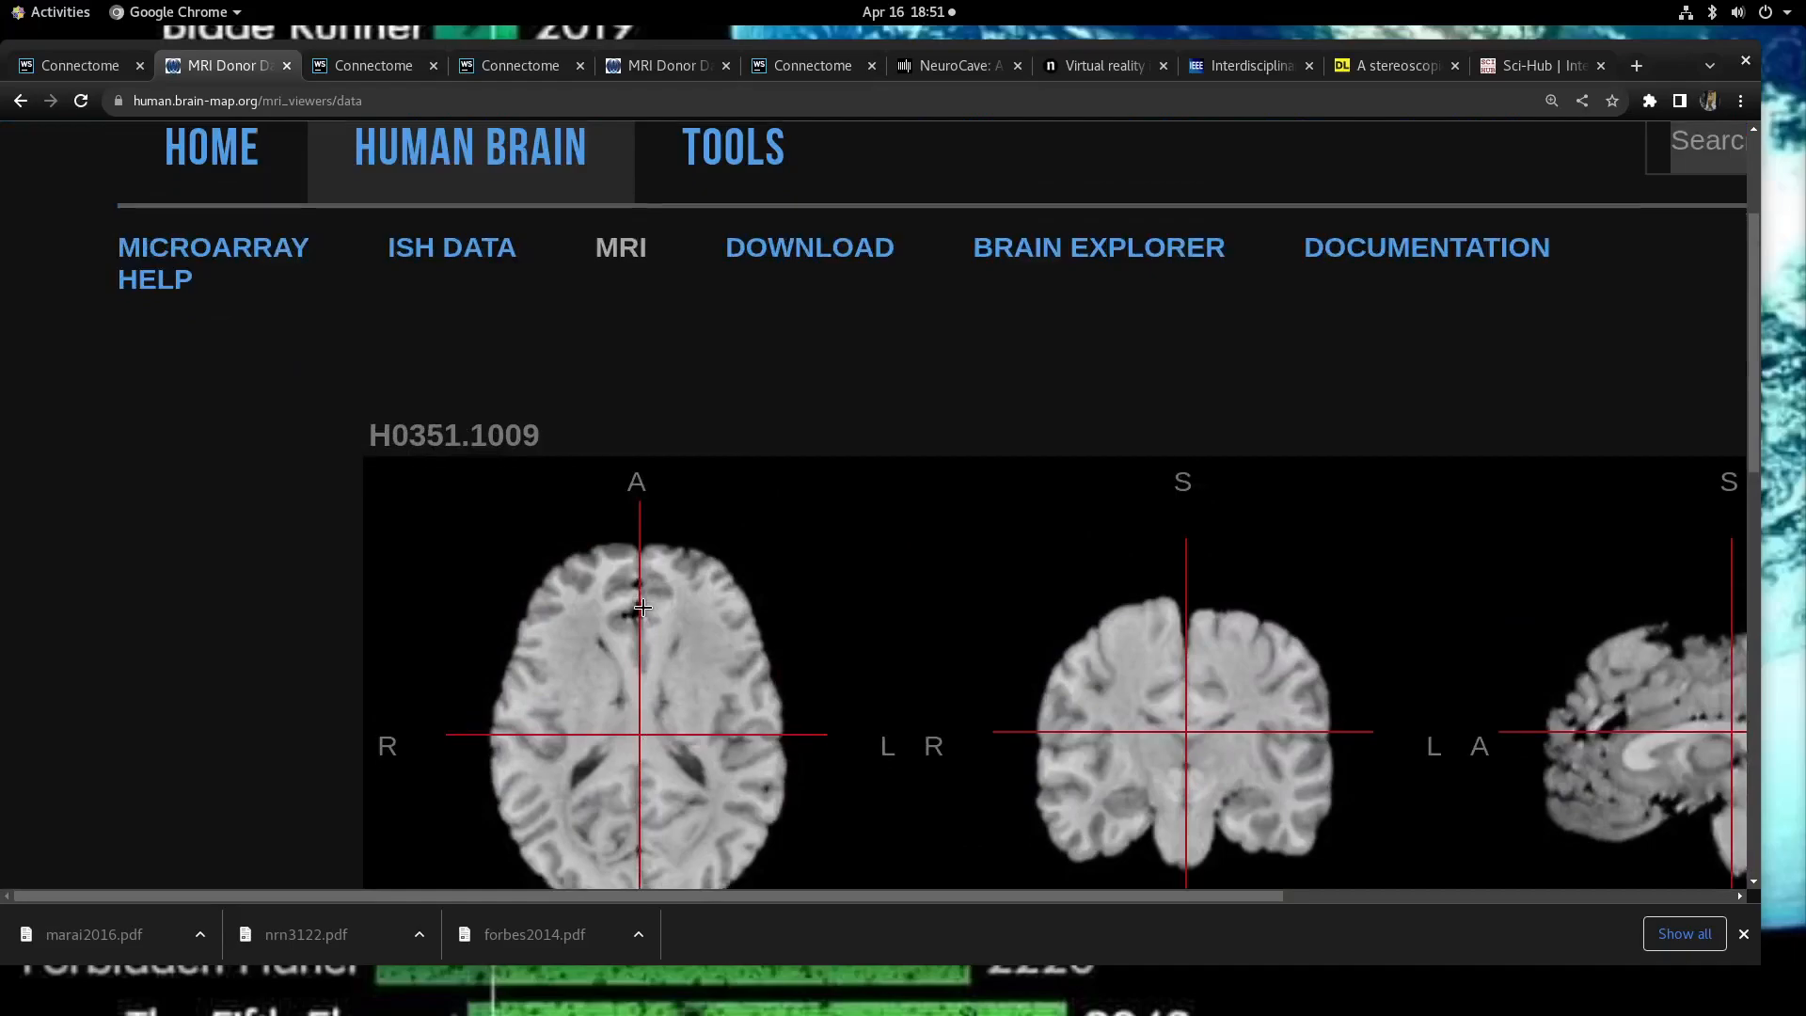
scroll(637, 605, down, 10)
scroll(646, 605, up, 3)
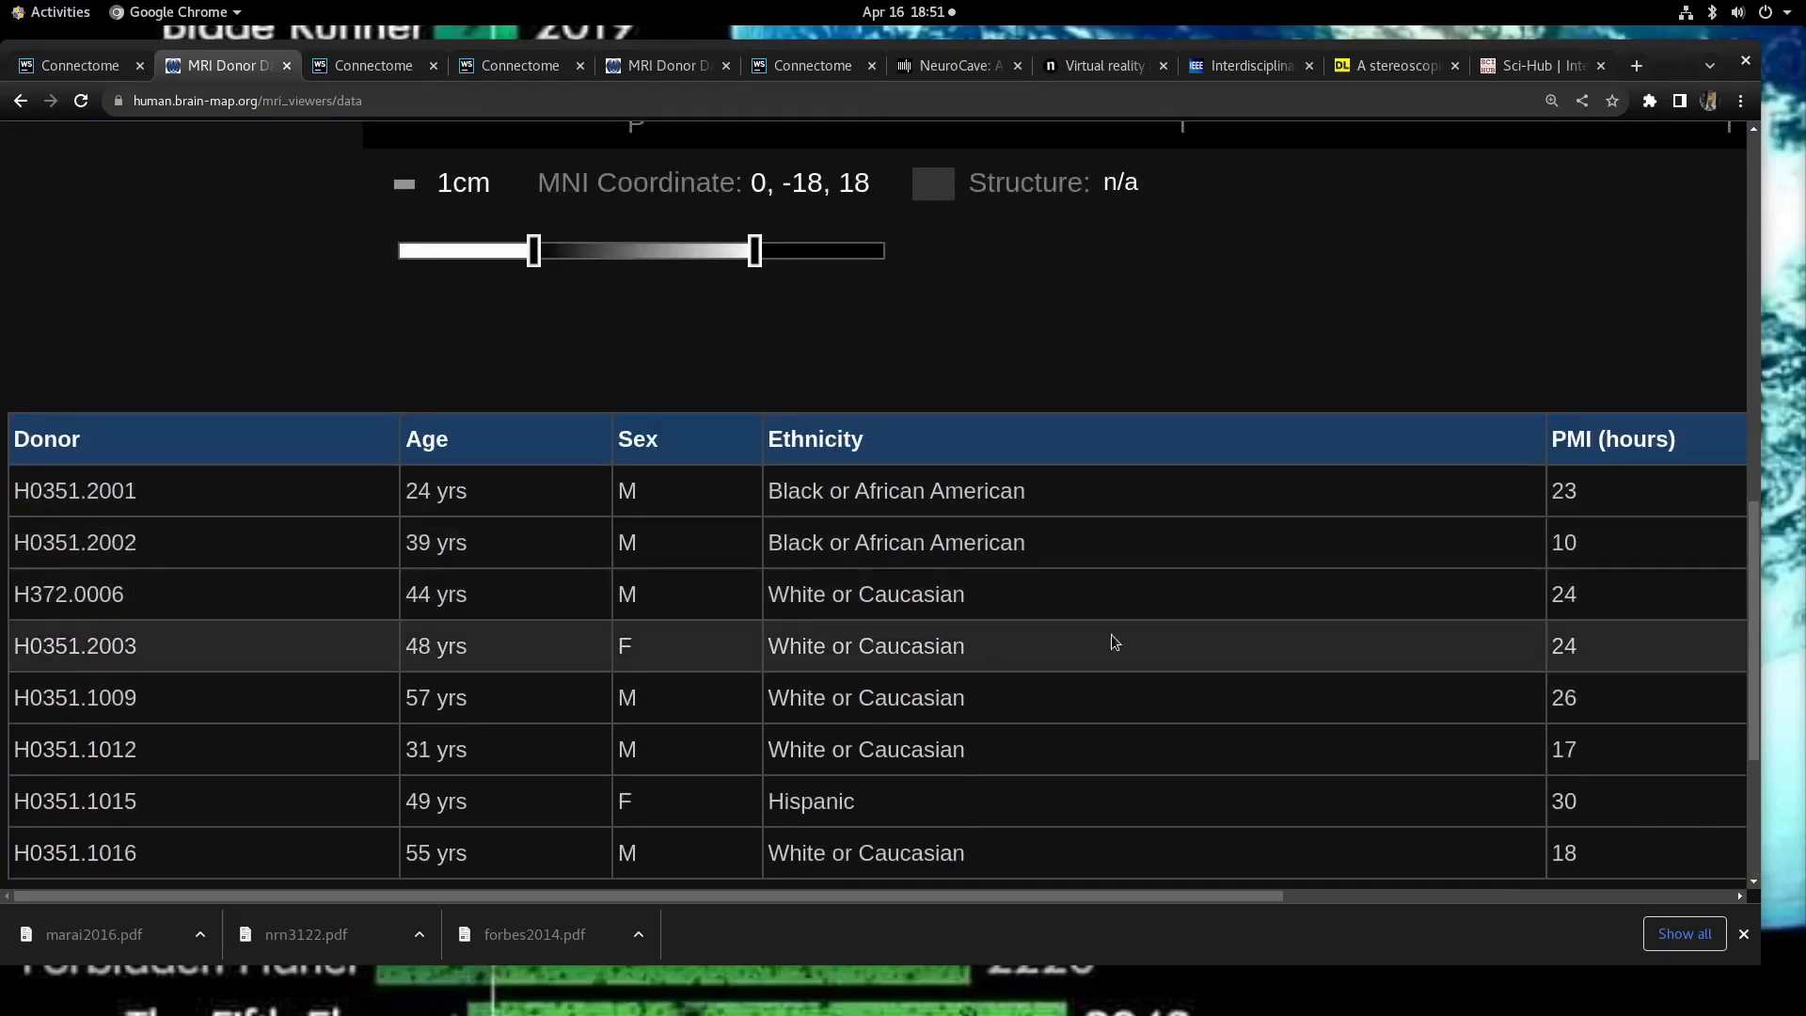
scroll(1004, 664, up, 3)
scroll(1000, 664, up, 2)
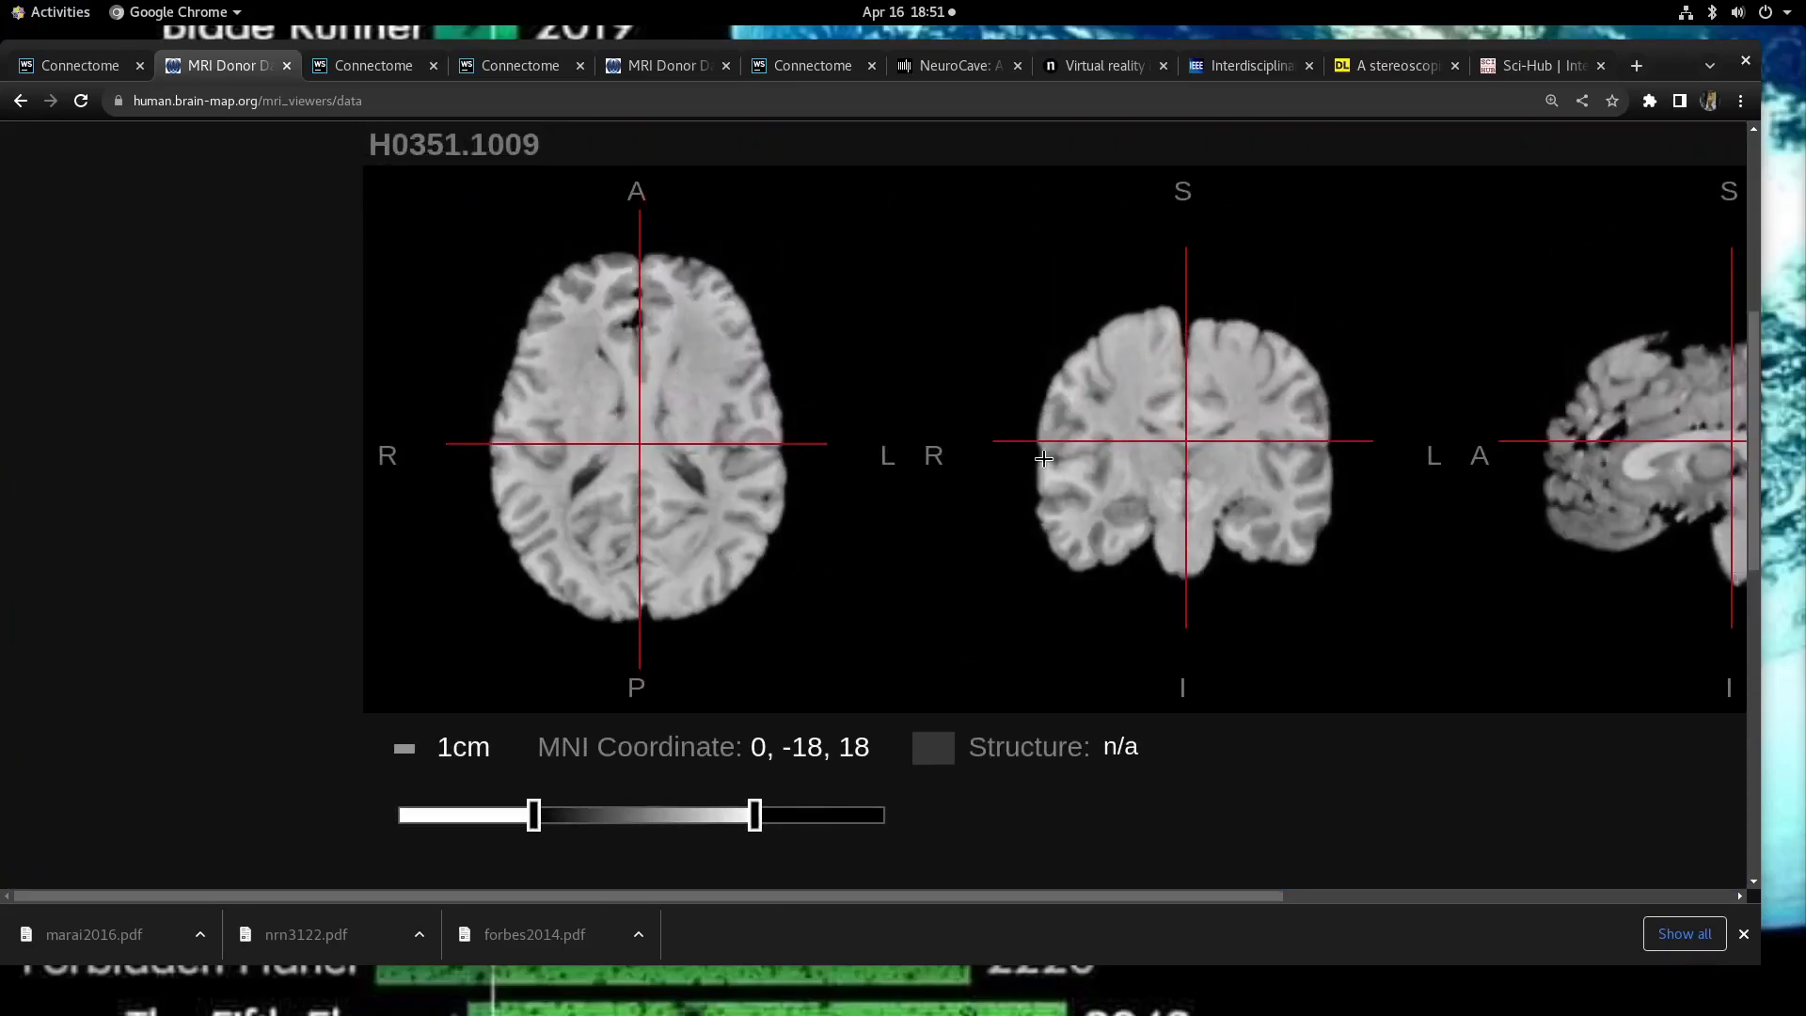
scroll(1044, 458, down, 6)
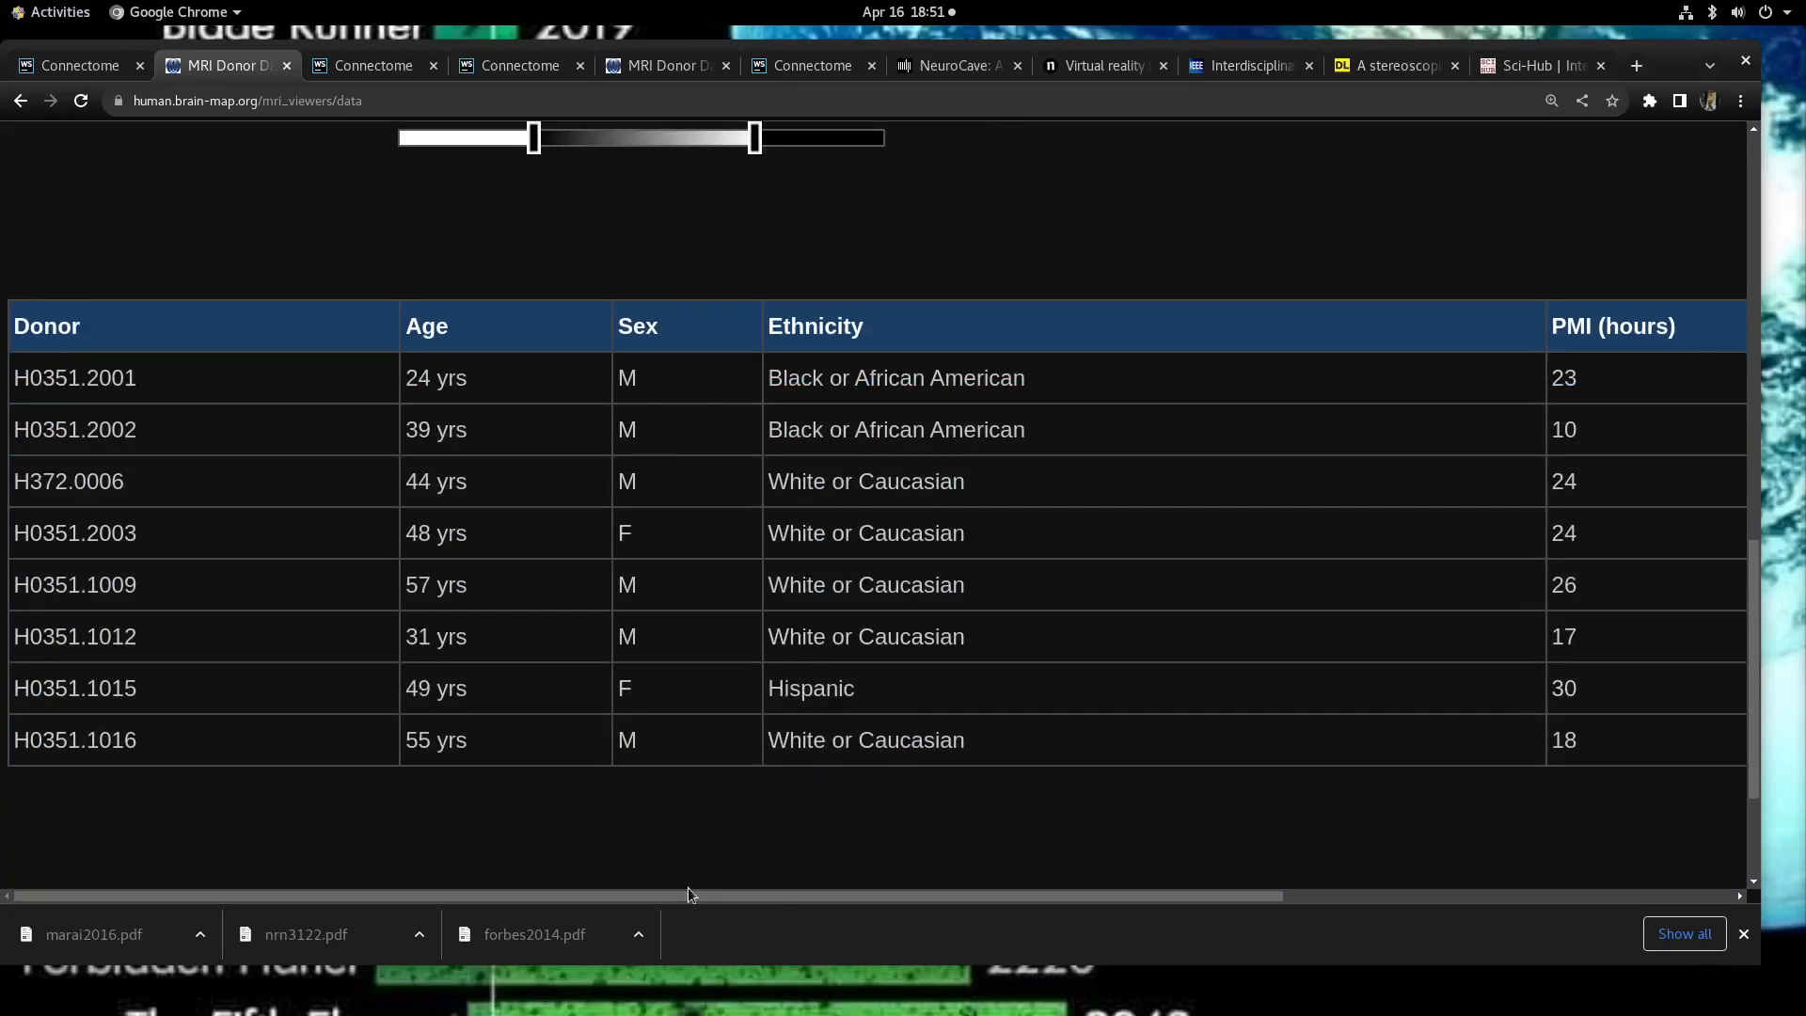
drag(691, 896, 1037, 843)
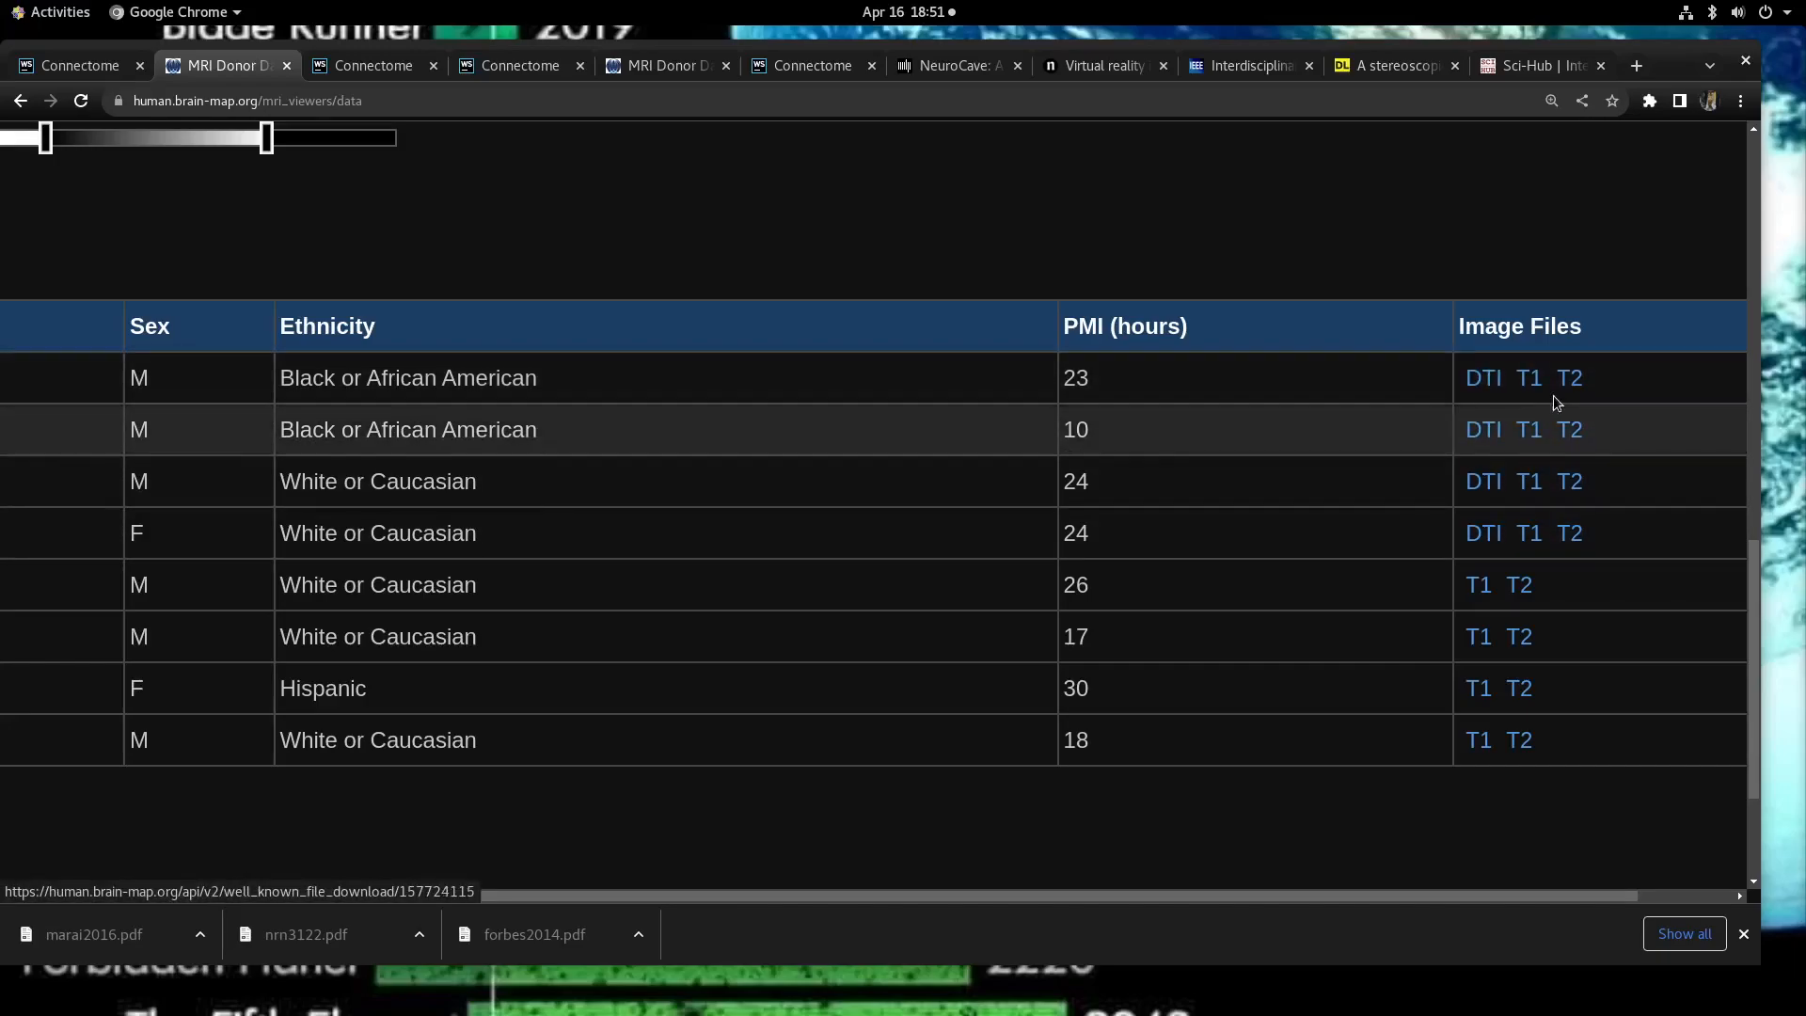
Step: Move the MRI crosshairs through the coronal and sagittal slices to MNI coordinate -34, -50, 17
scroll(709, 568, up, 7)
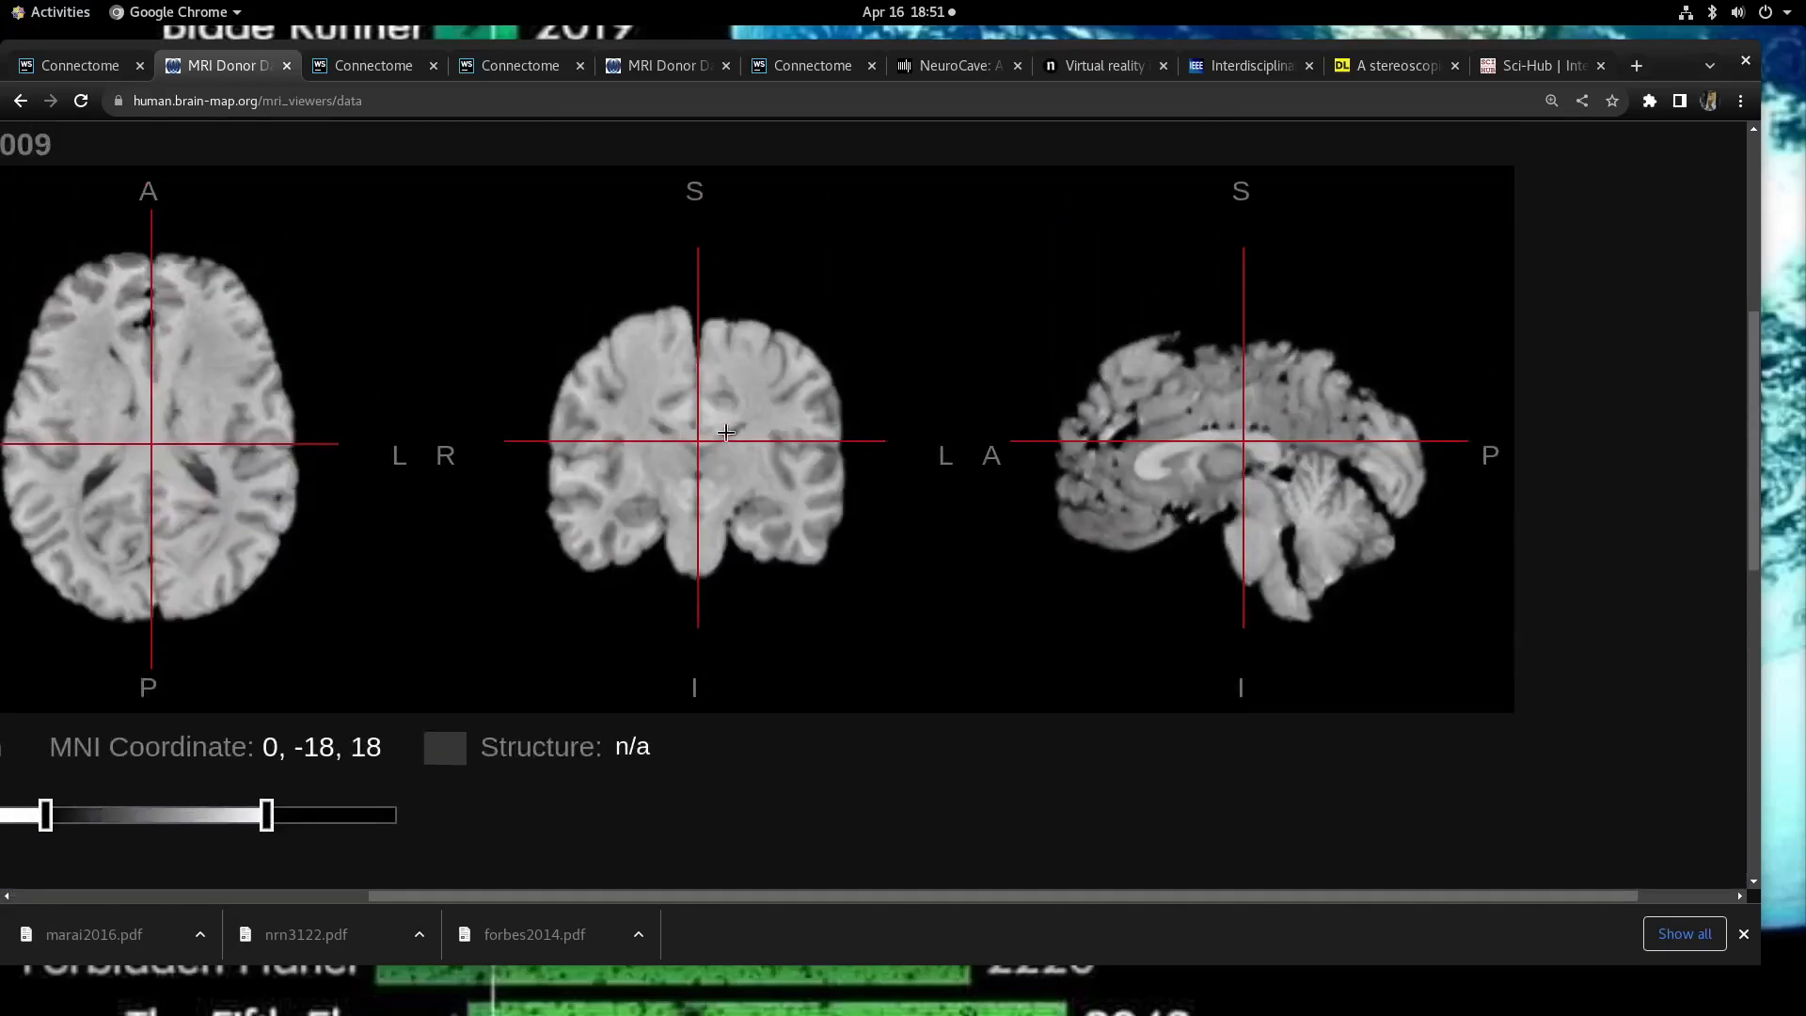
drag(622, 452, 808, 465)
drag(1142, 436, 1309, 440)
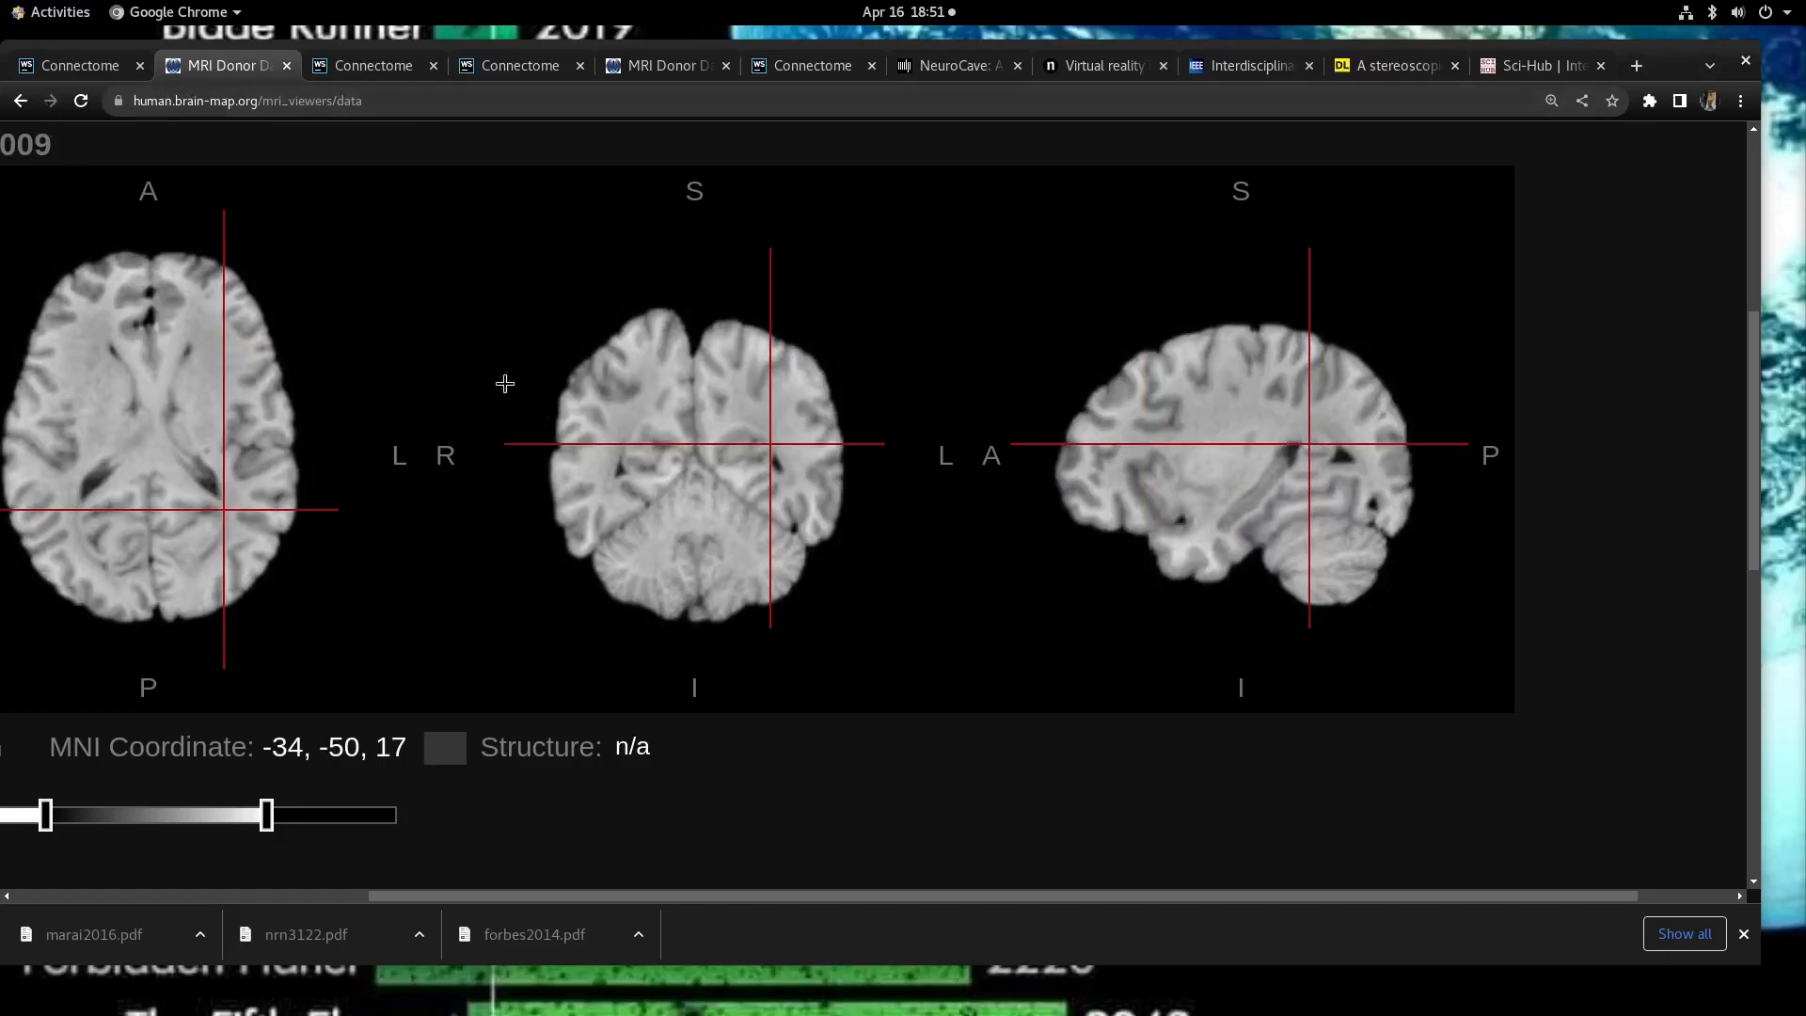
Step: Open the atlas's Microarray page and look over its gene category cloud and gene search area
scroll(467, 356, up, 5)
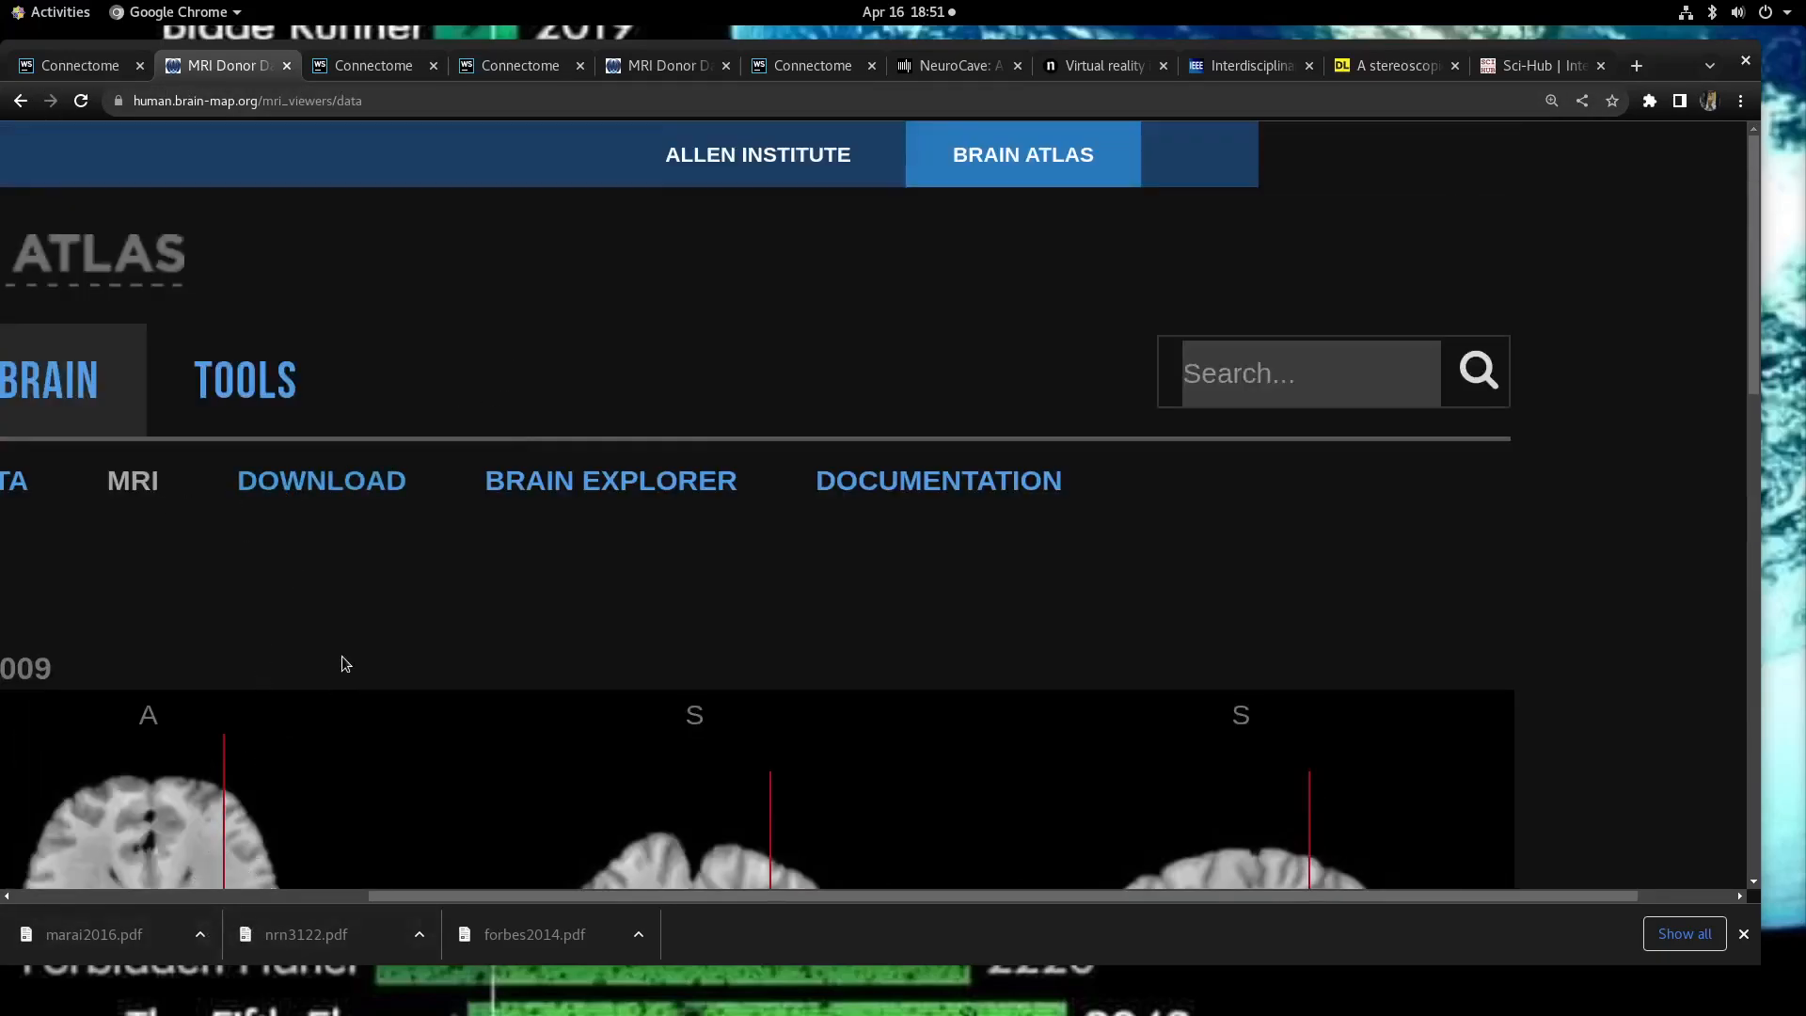
ctrl+scroll(342, 657, down, 1)
click(62, 418)
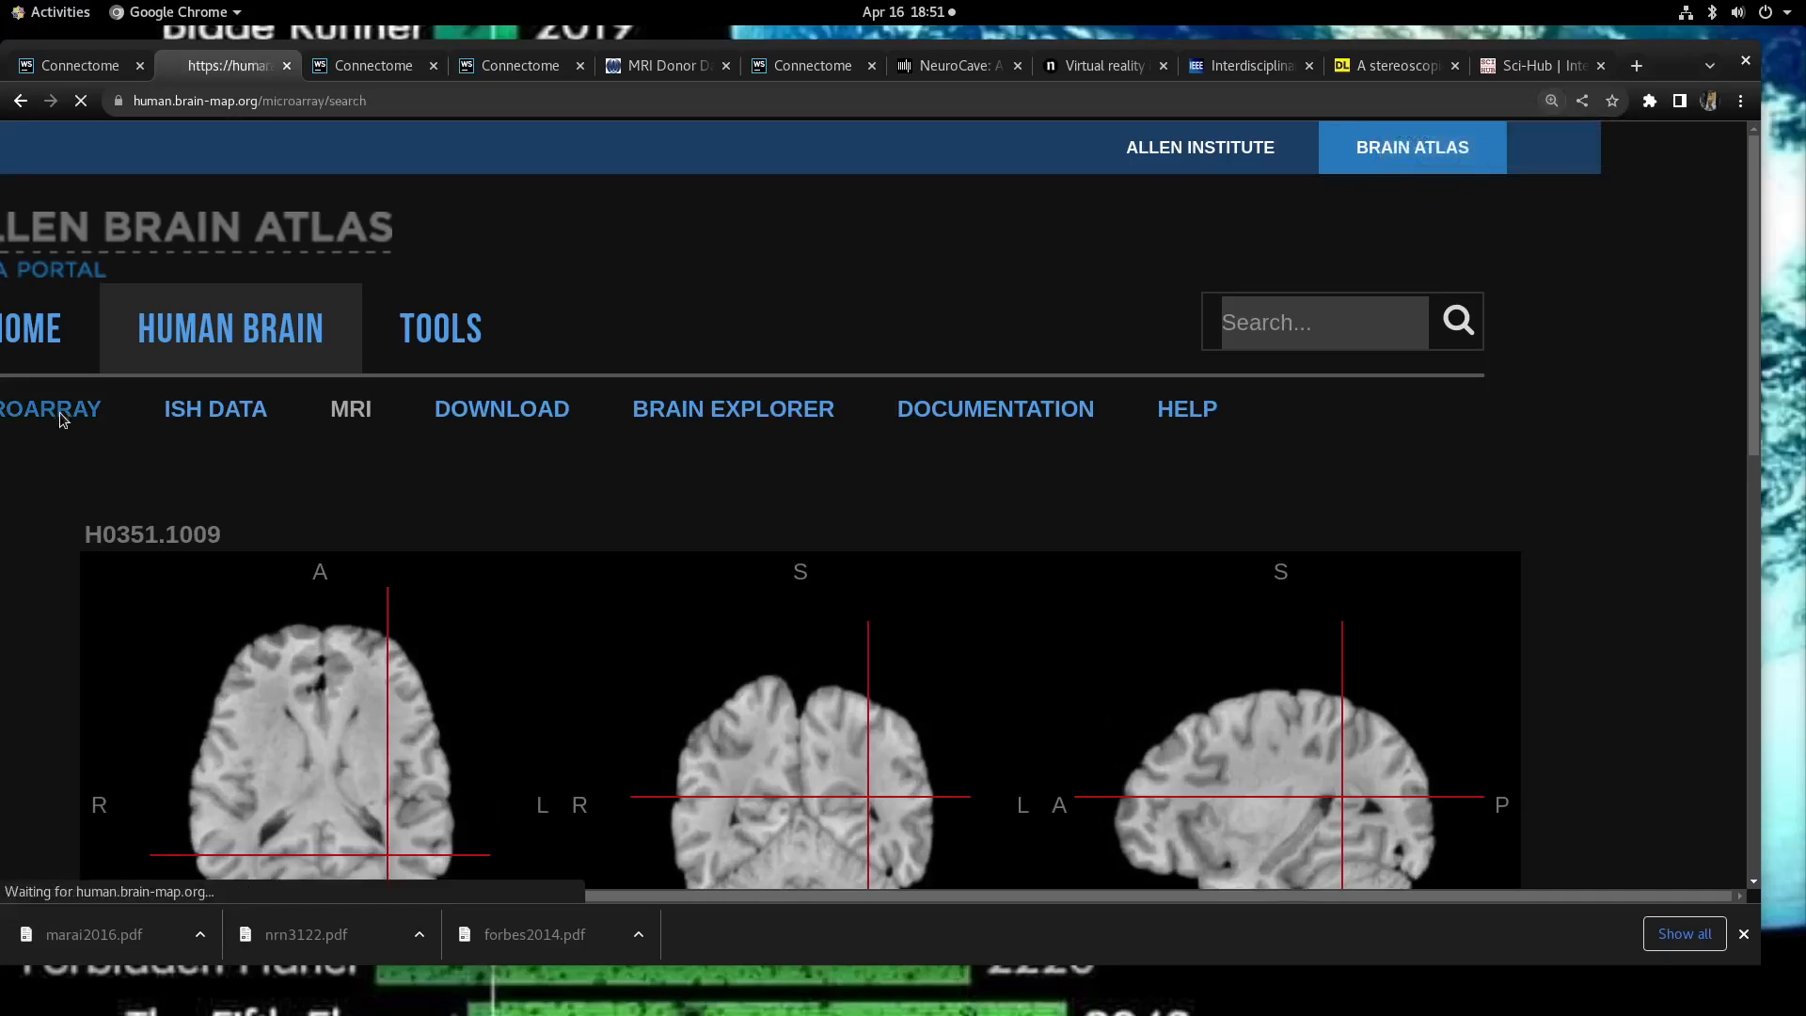
scroll(888, 508, down, 2)
scroll(889, 507, down, 5)
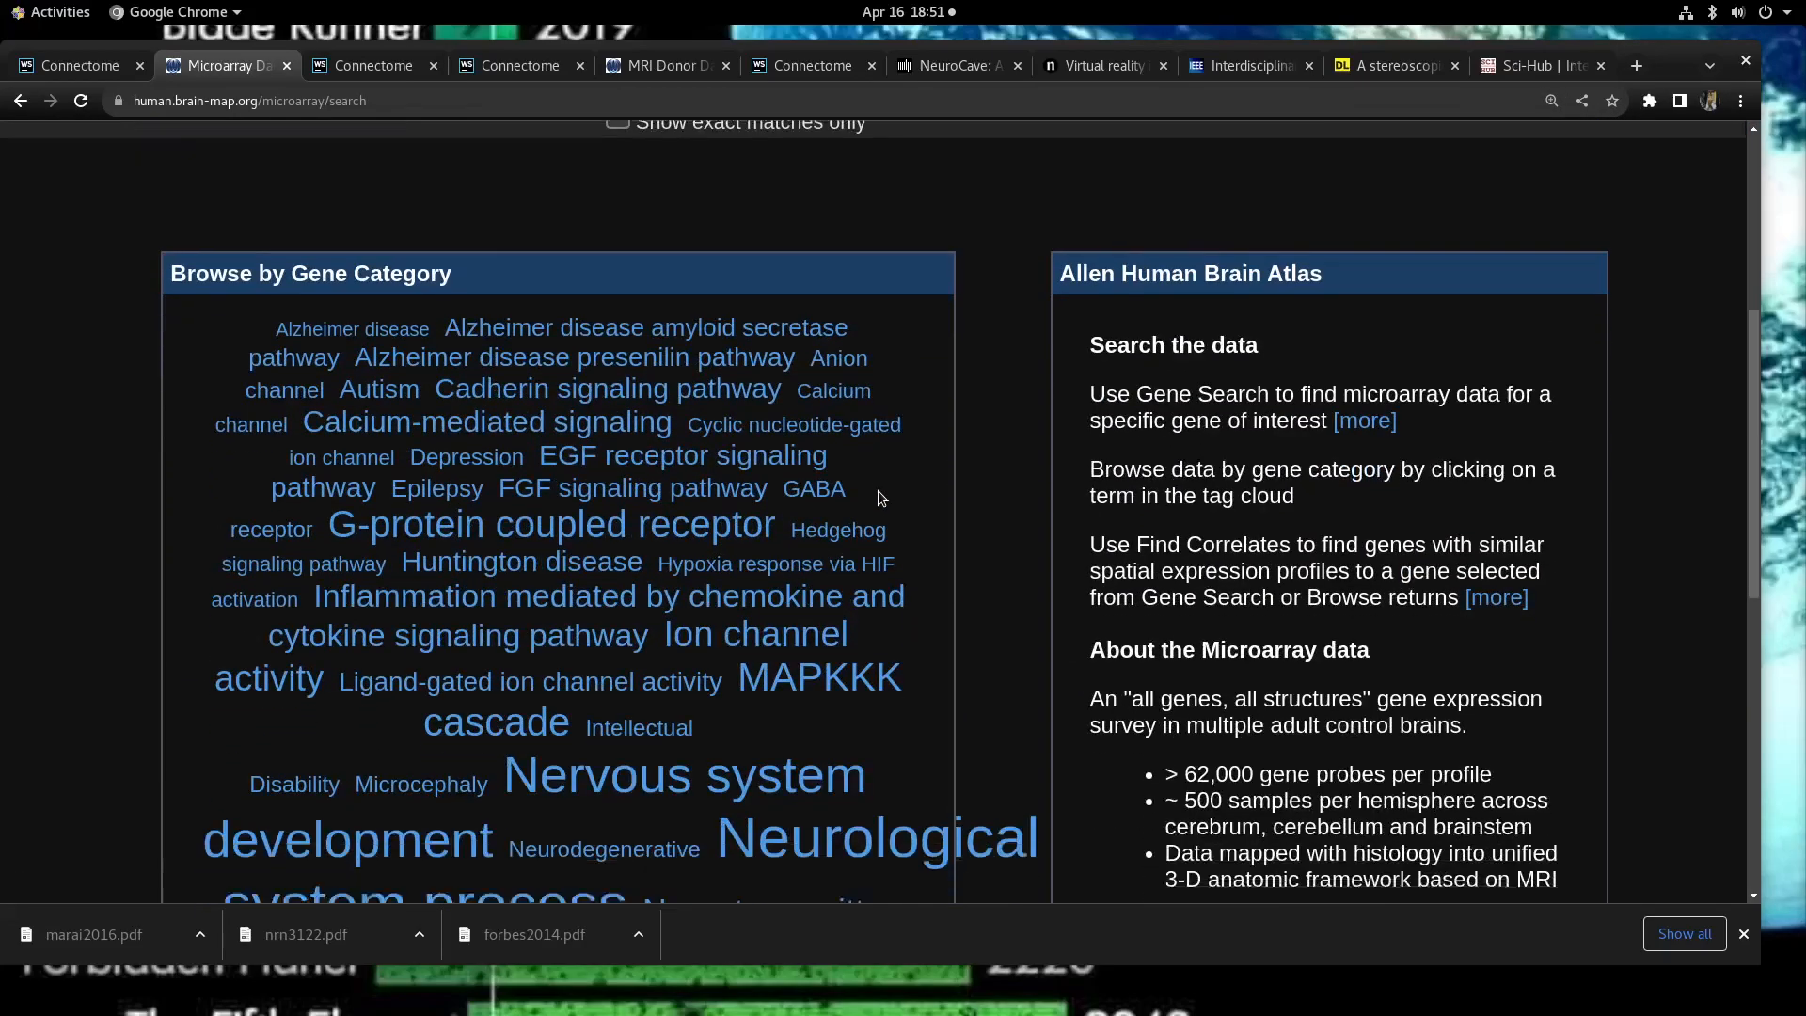
scroll(687, 442, up, 6)
scroll(685, 442, up, 2)
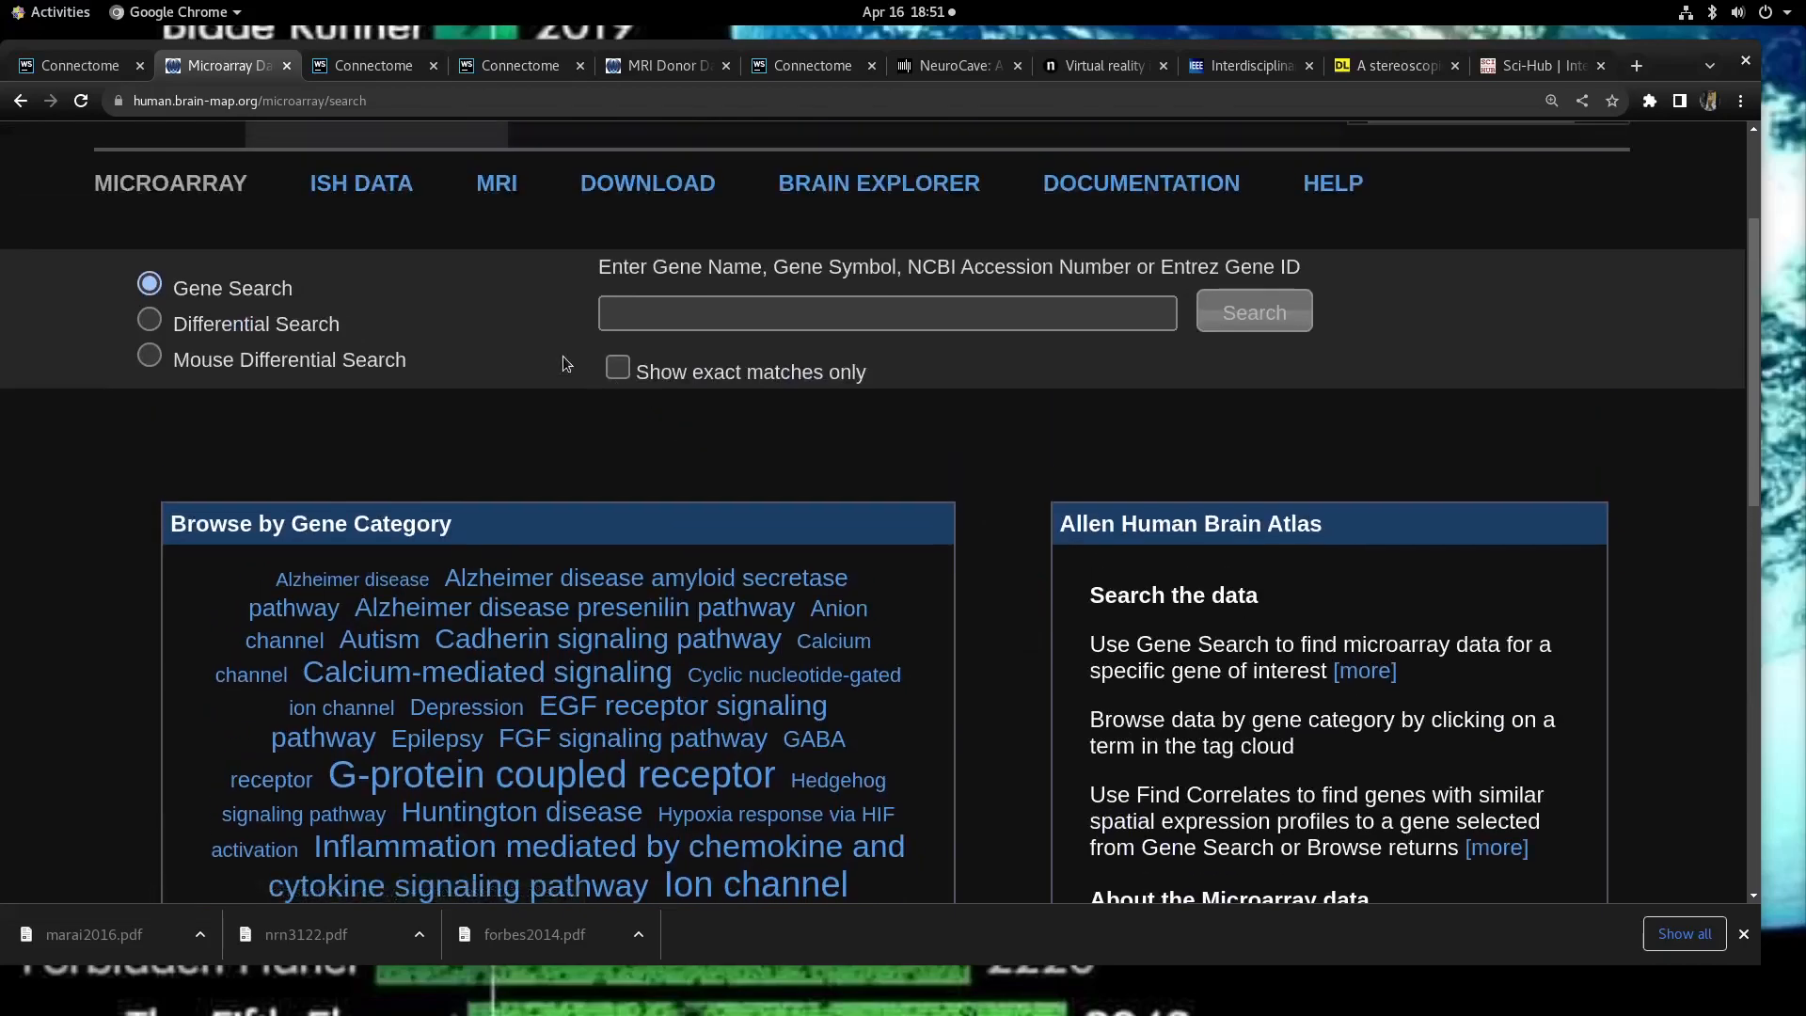
Step: Search the microarray data for the gene WWOX and examine the probe expression heatmap across donors
click(712, 425)
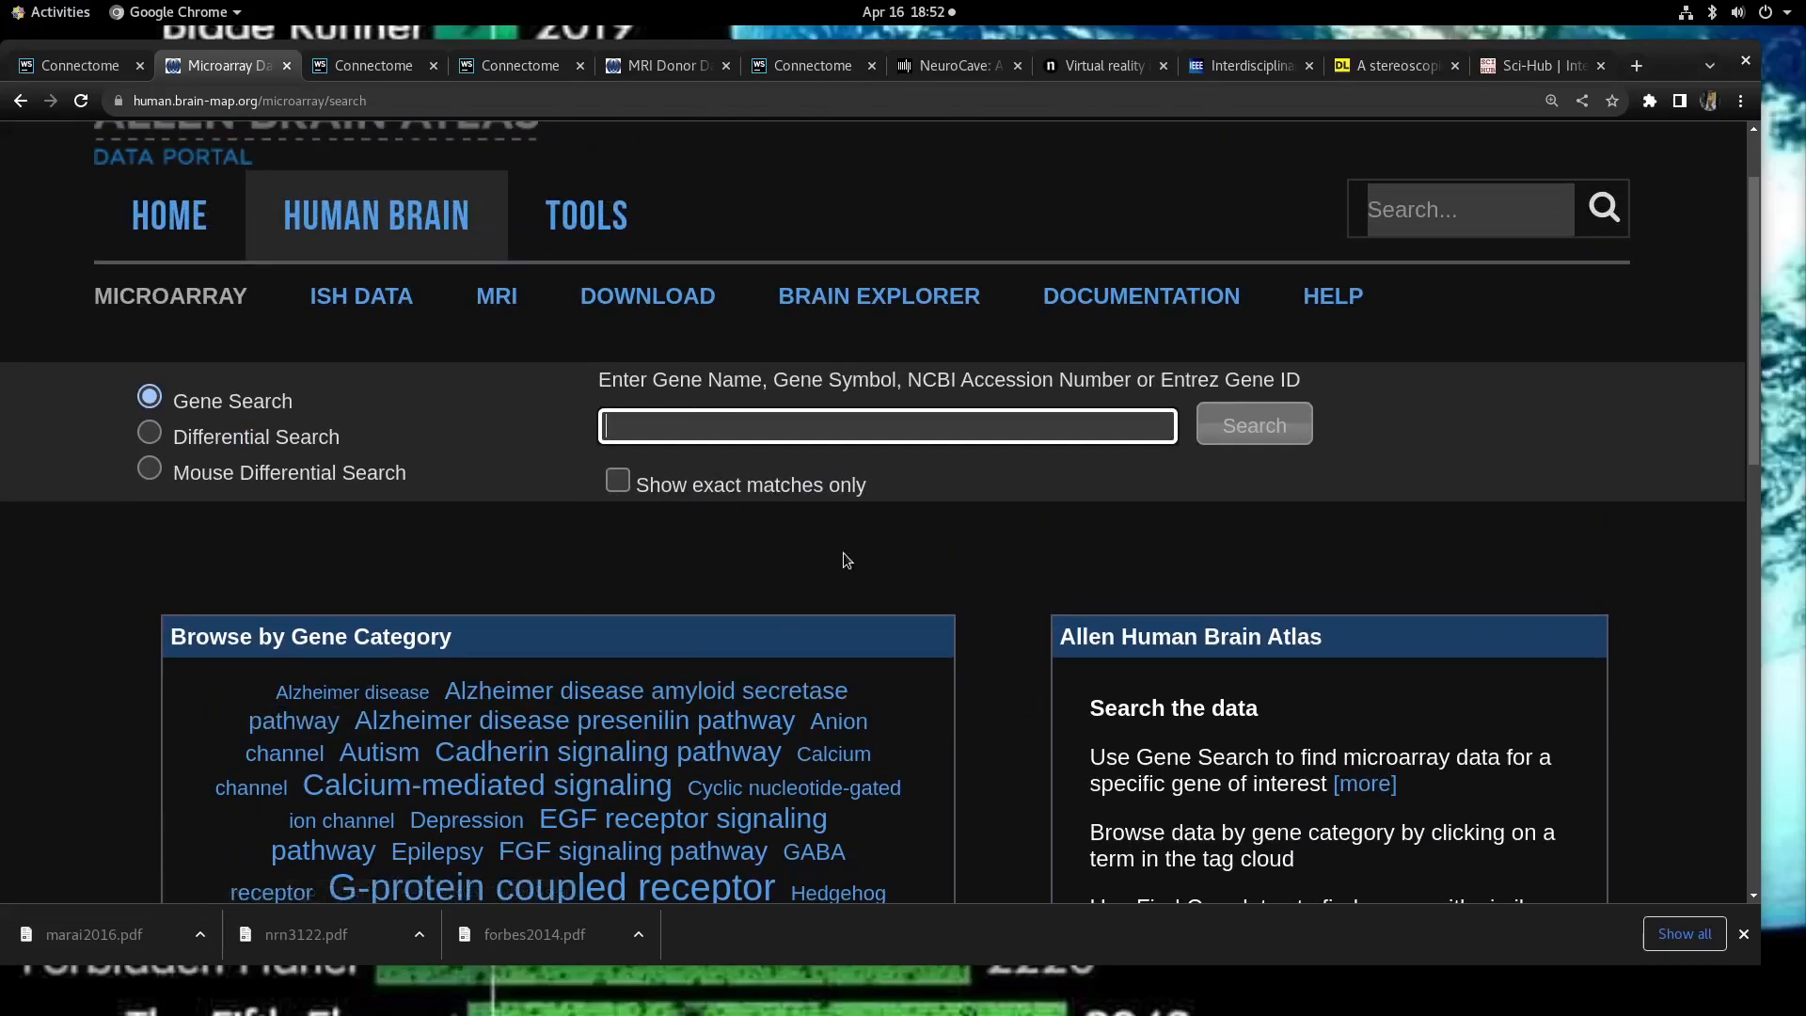
text(WWOX)
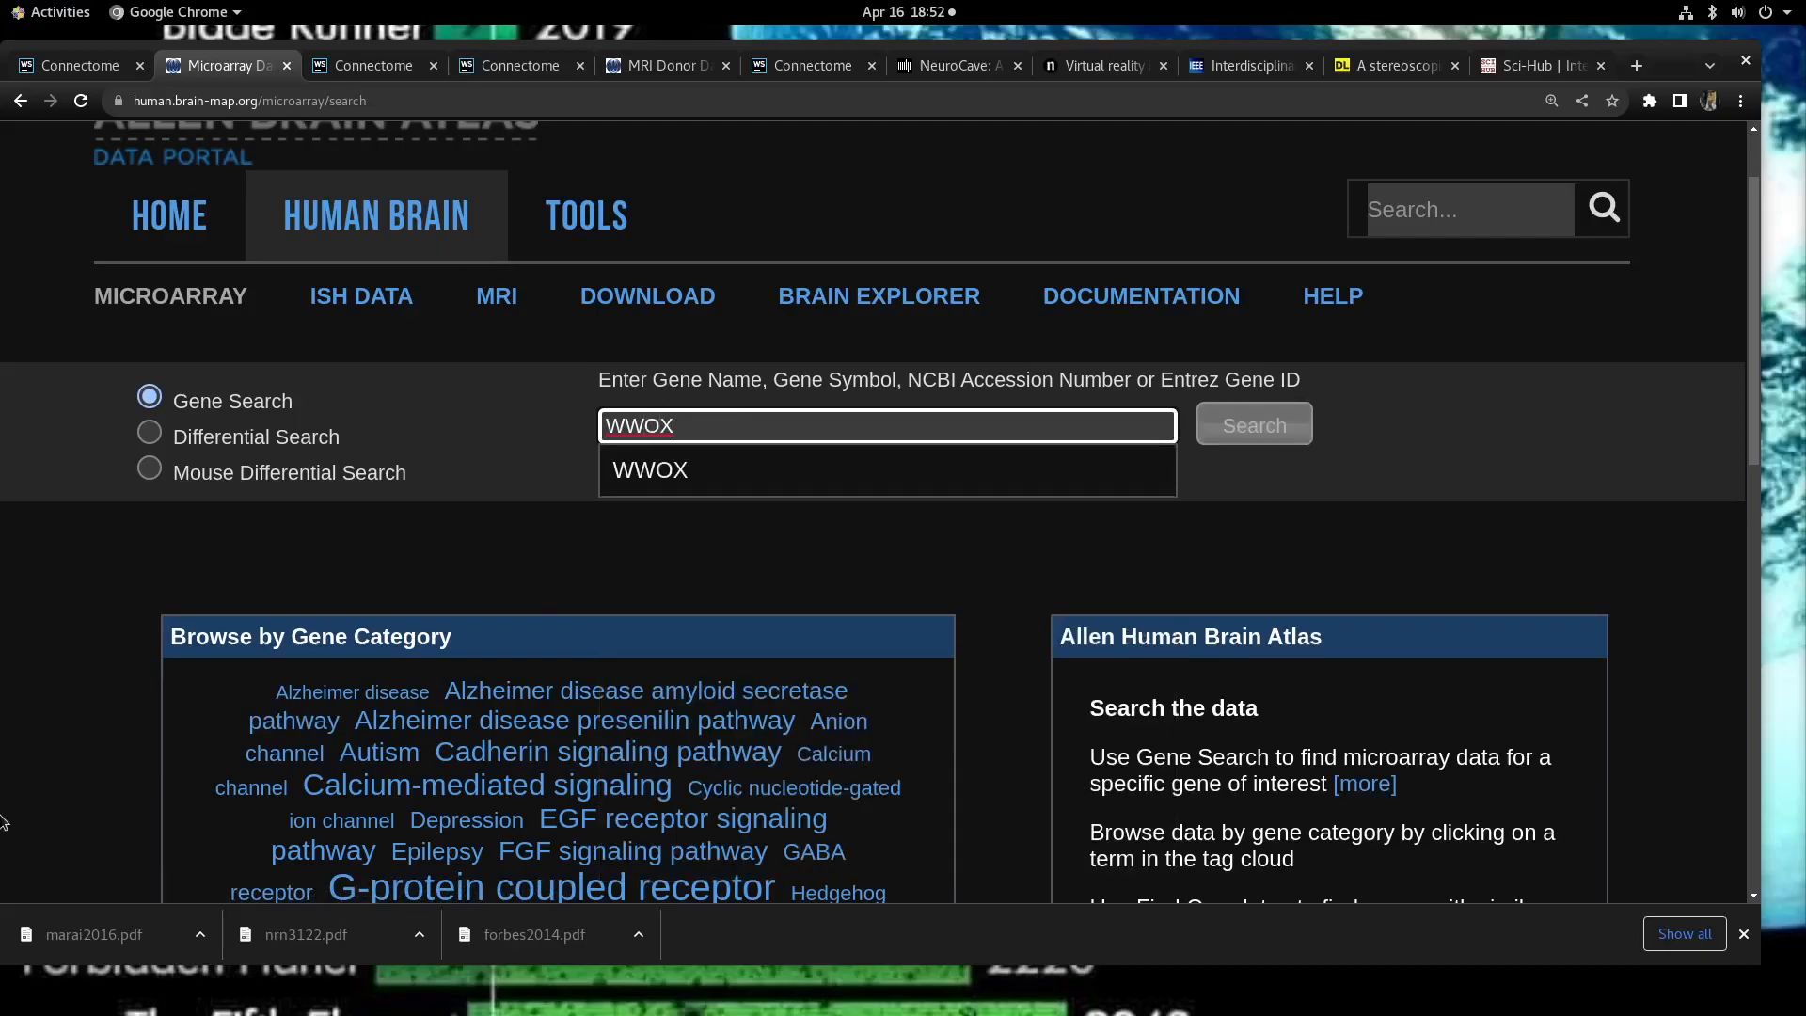
click(701, 473)
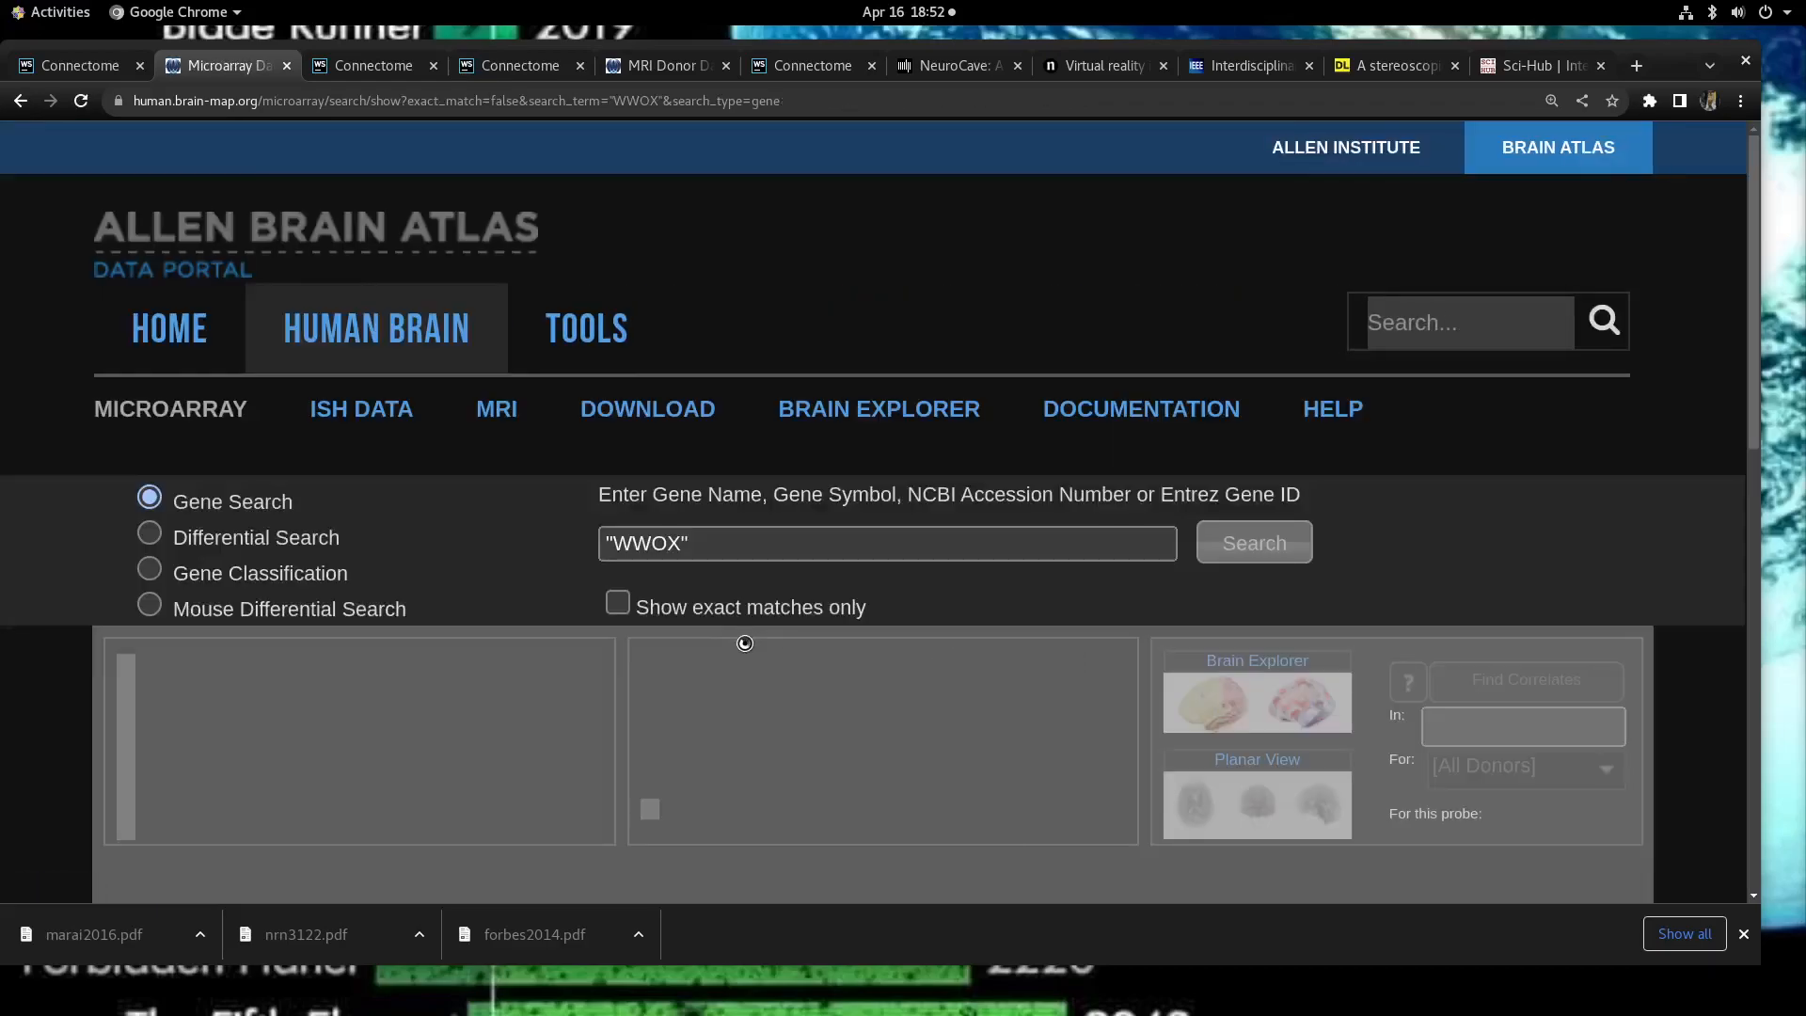
scroll(979, 725, down, 5)
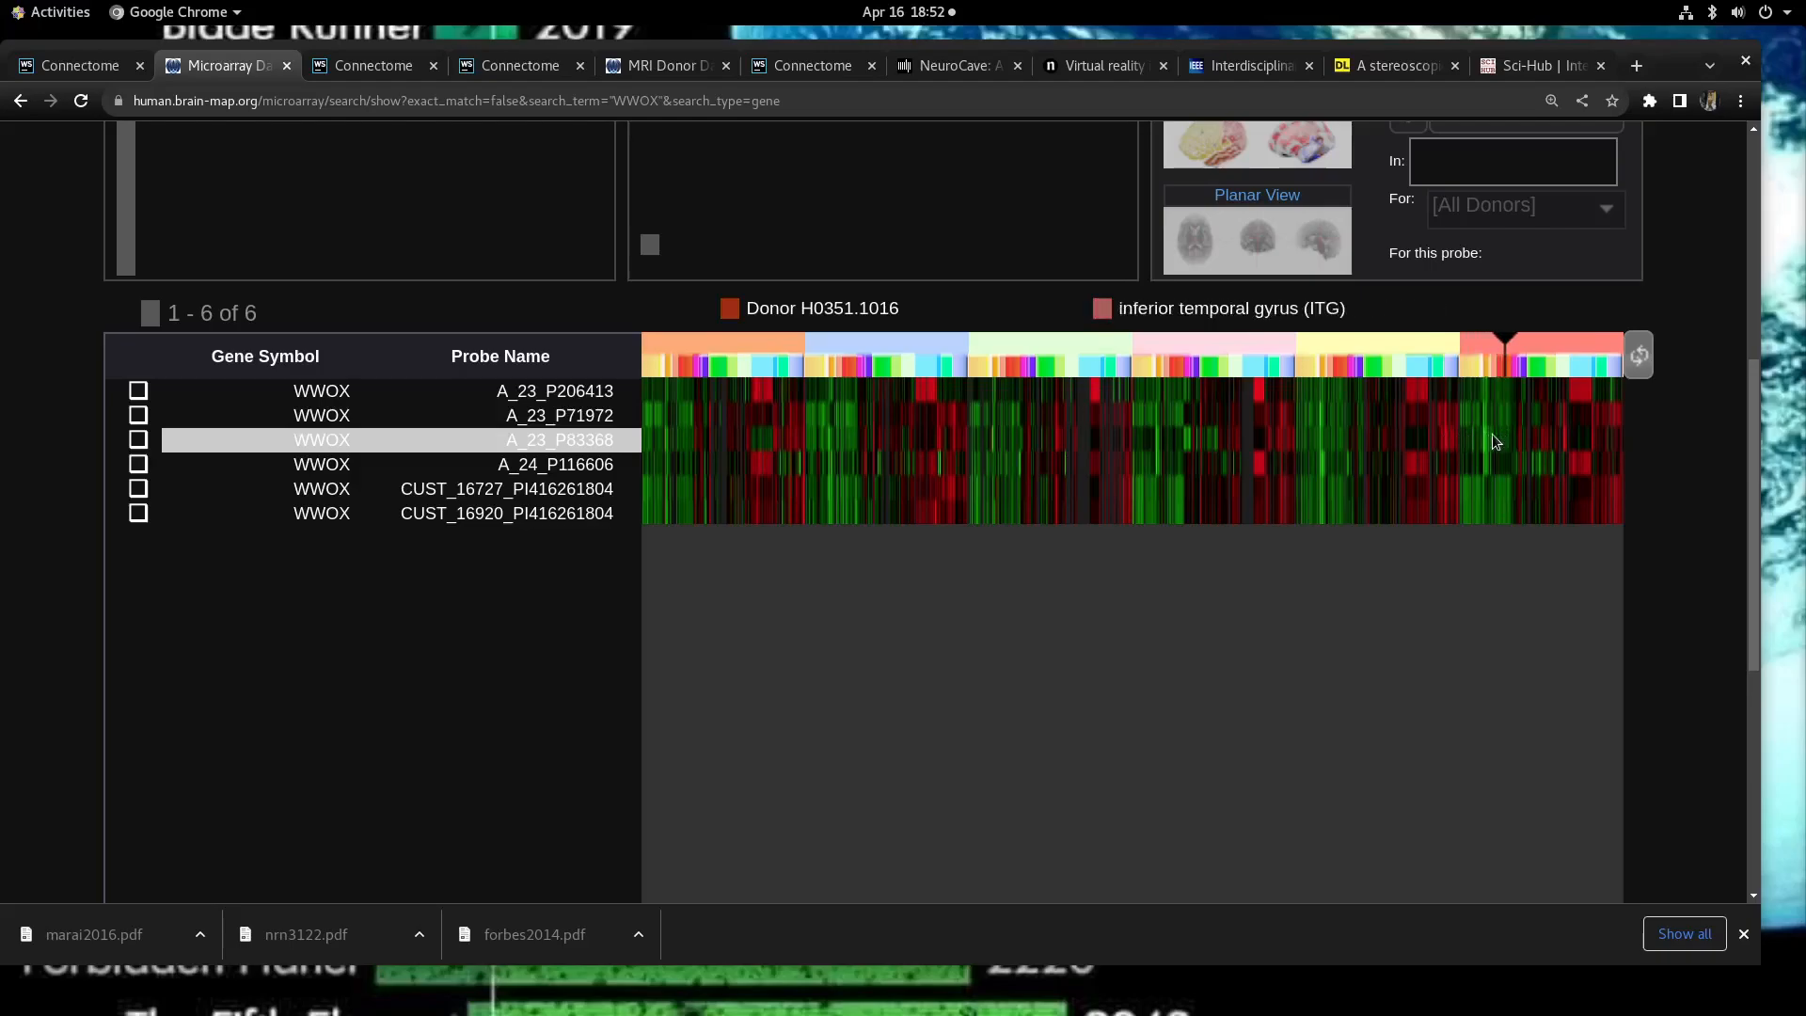
scroll(898, 477, up, 6)
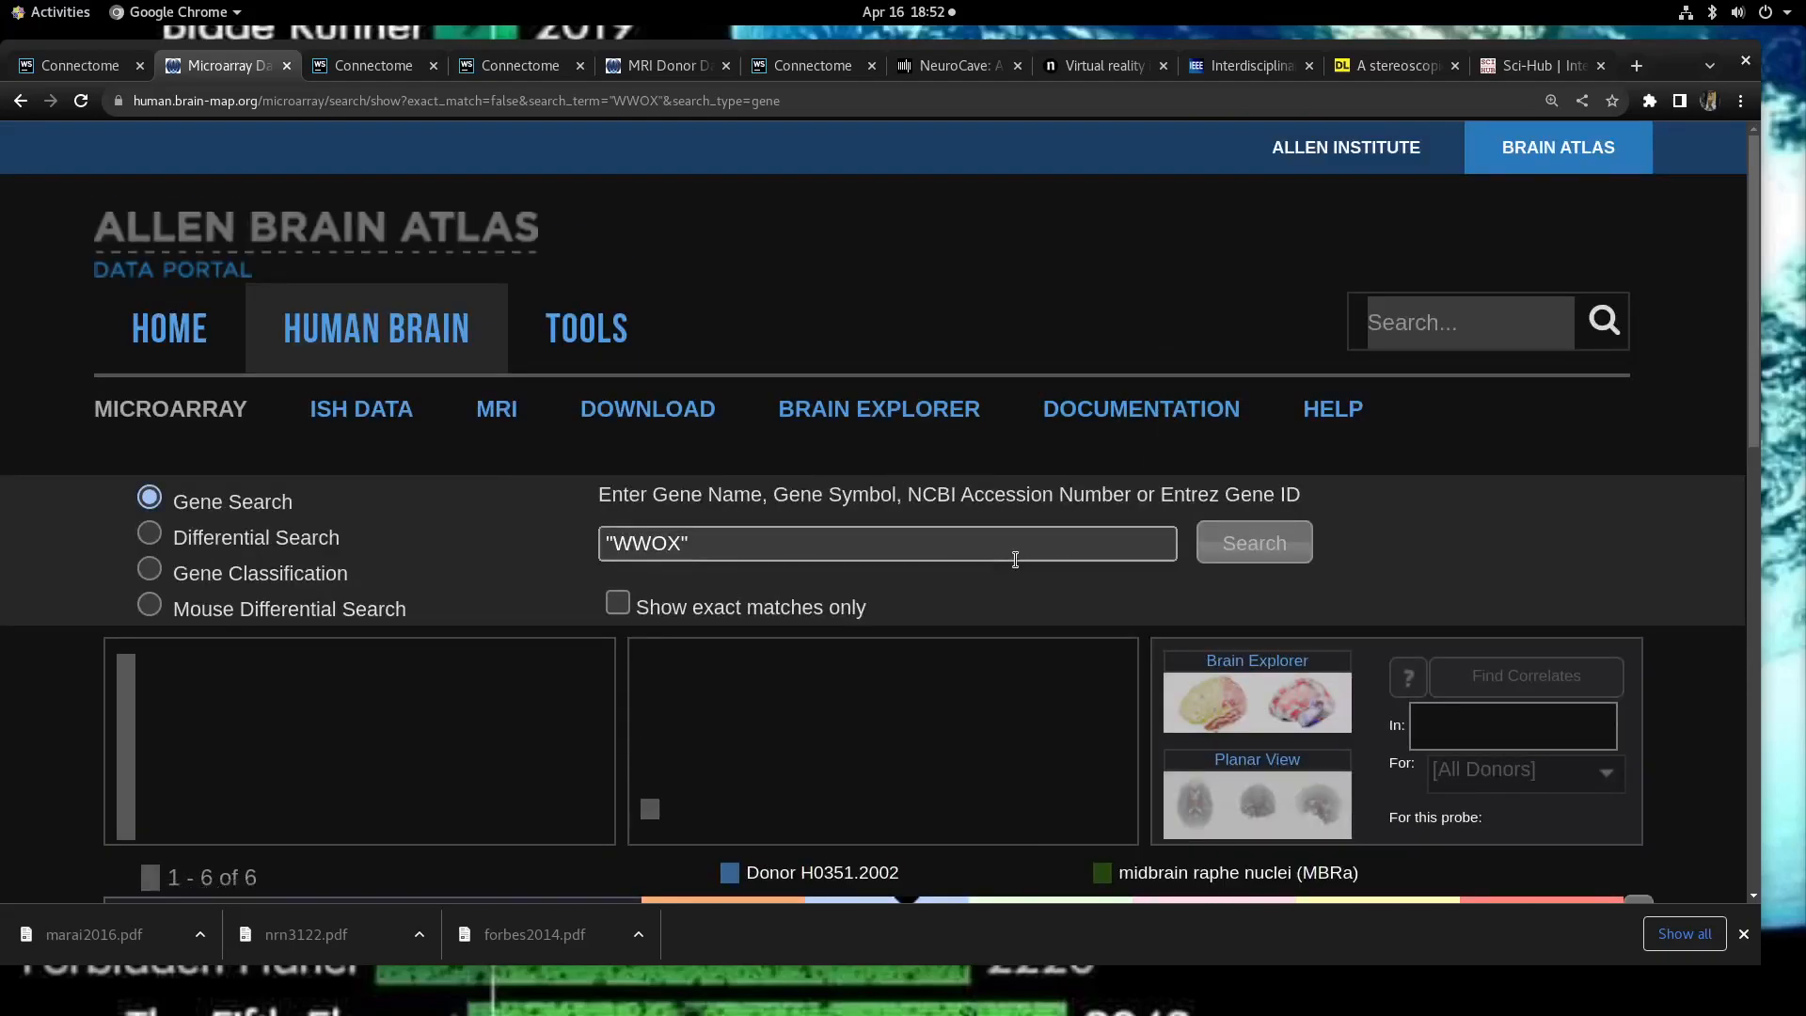
Step: Open the Brain Explorer page and read the description of the Brain Explorer 2 desktop software
click(896, 414)
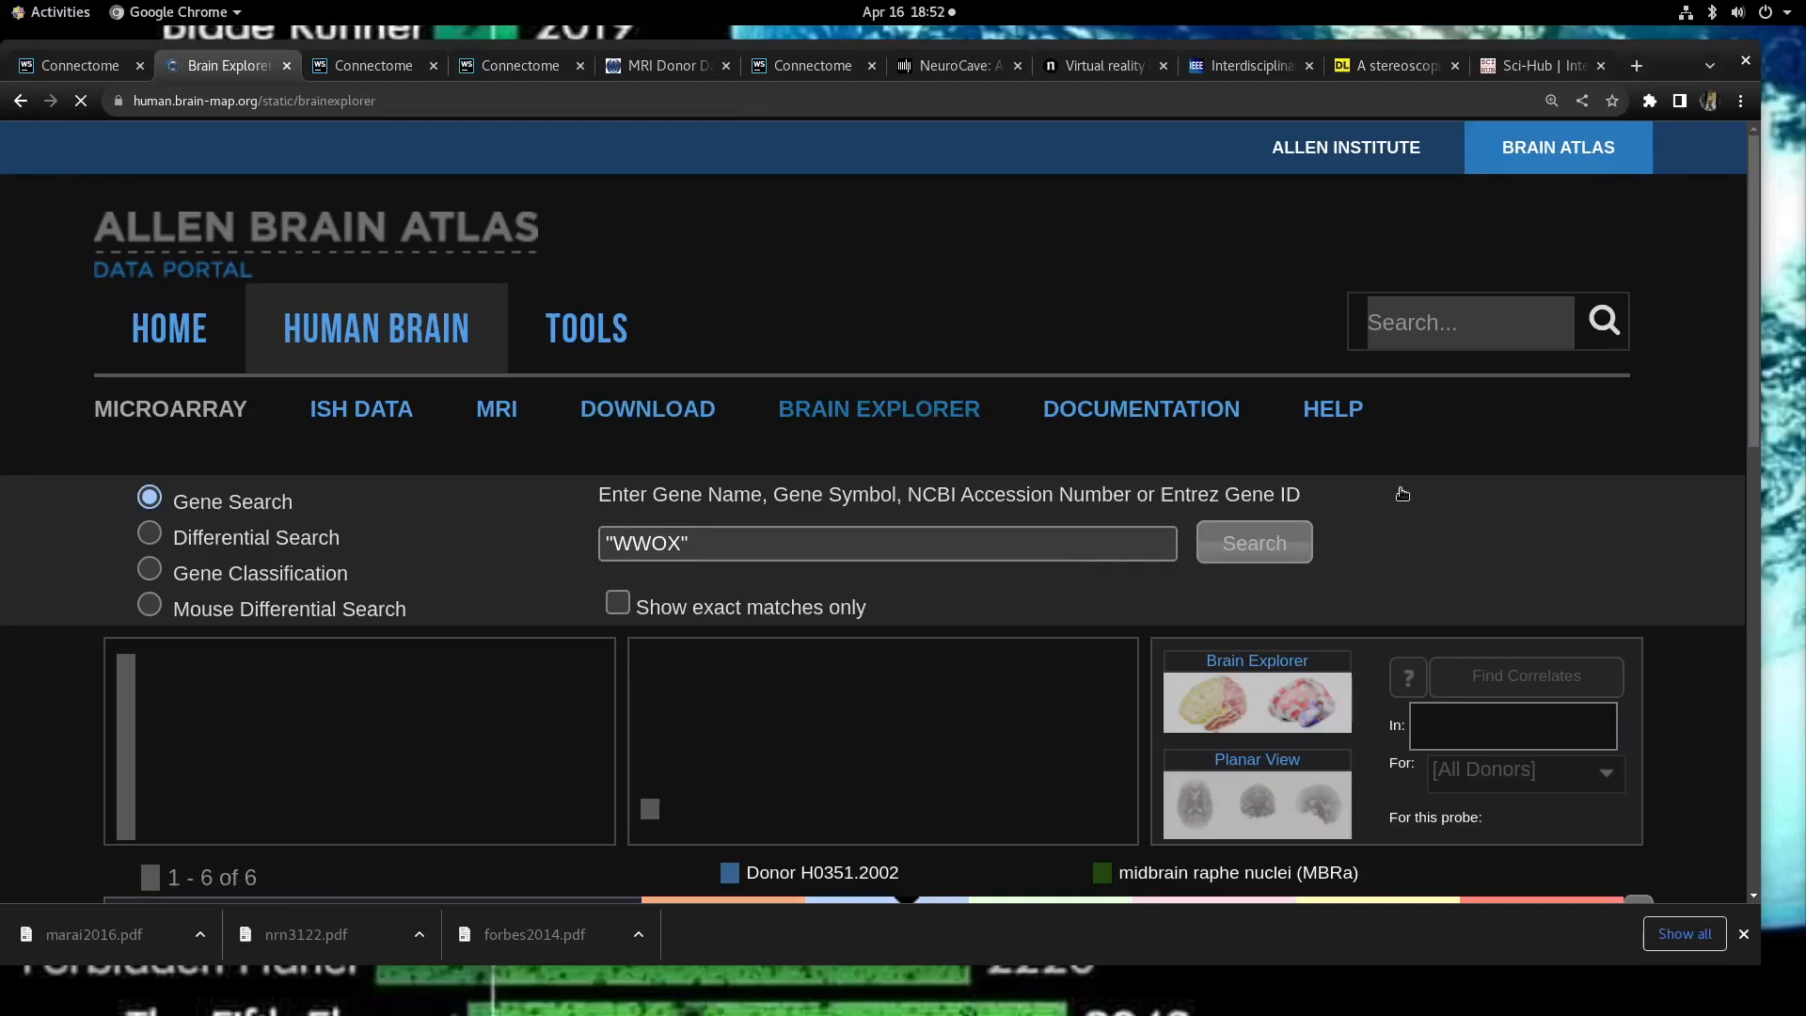
scroll(1400, 498, down, 4)
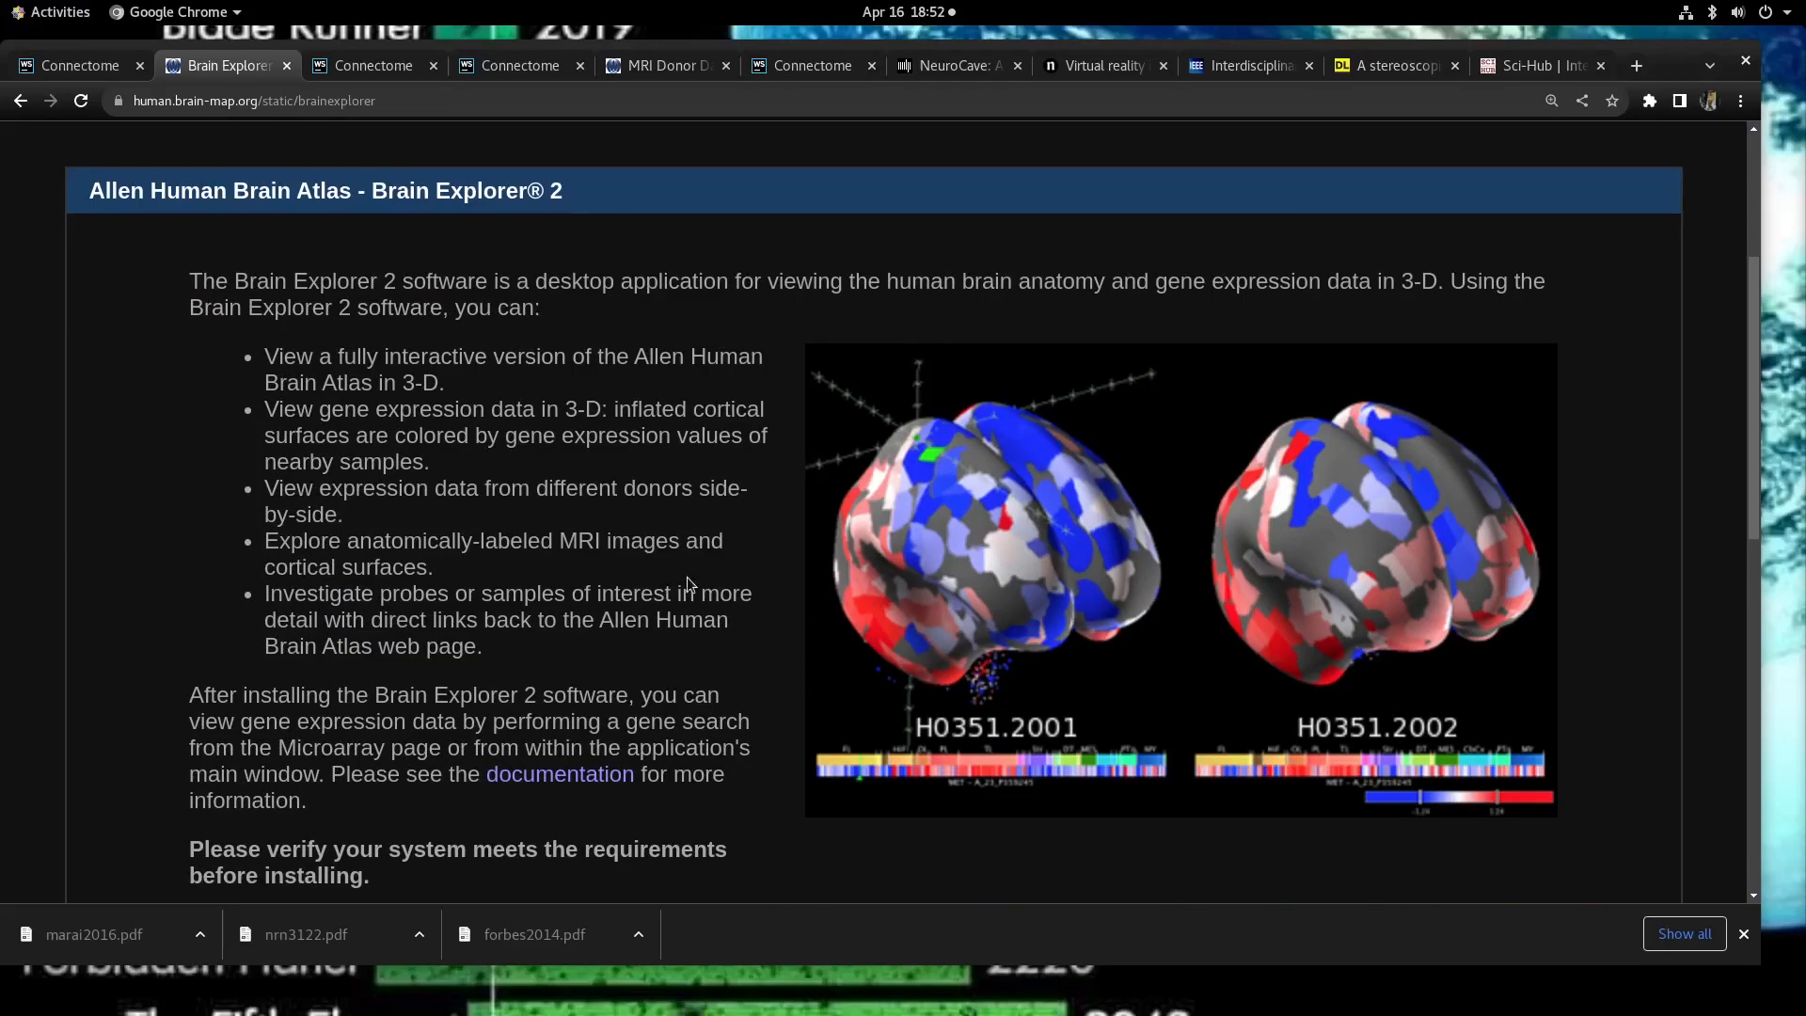
scroll(659, 489, up, 4)
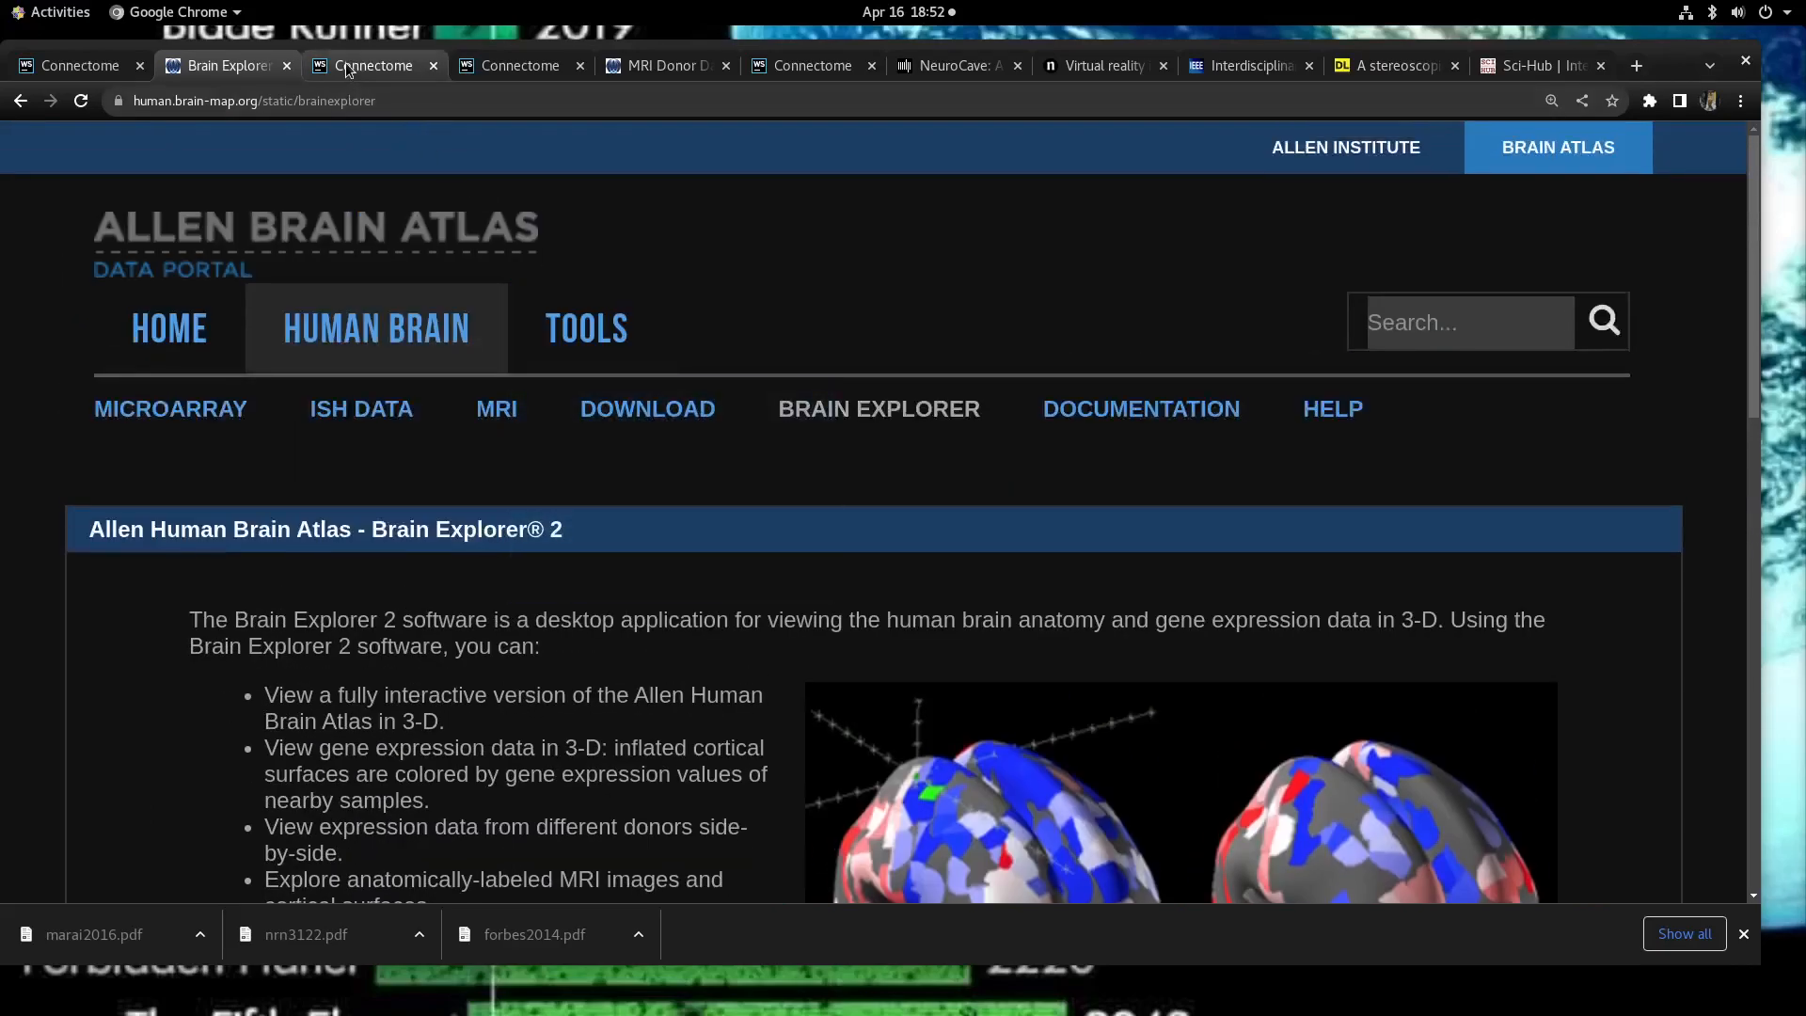
Step: Return to the Connectome visualization and rotate and zoom its two brain views to inspect the anatomical sample points
click(348, 67)
scroll(611, 500, up, 5)
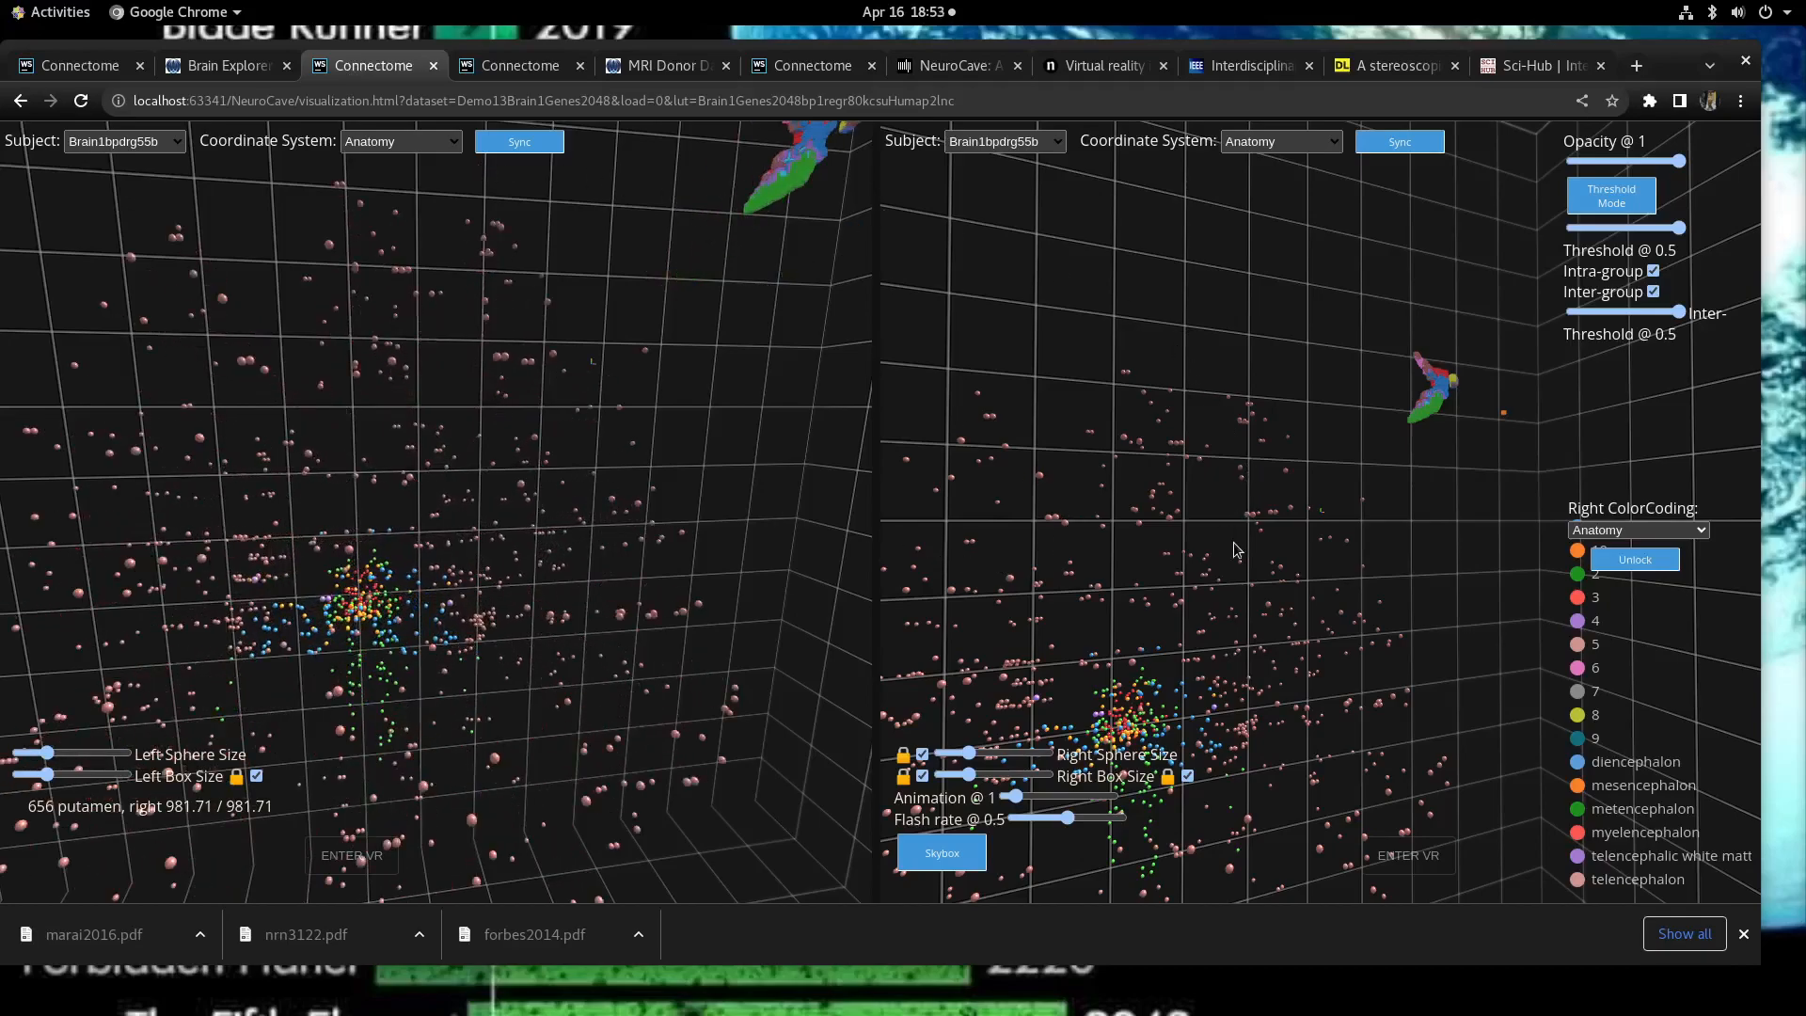
scroll(1235, 543, down, 2)
mouse_move(1175, 604)
mouse_down()
mouse_move(1147, 637)
mouse_move(1180, 639)
mouse_up()
scroll(1199, 561, up, 3)
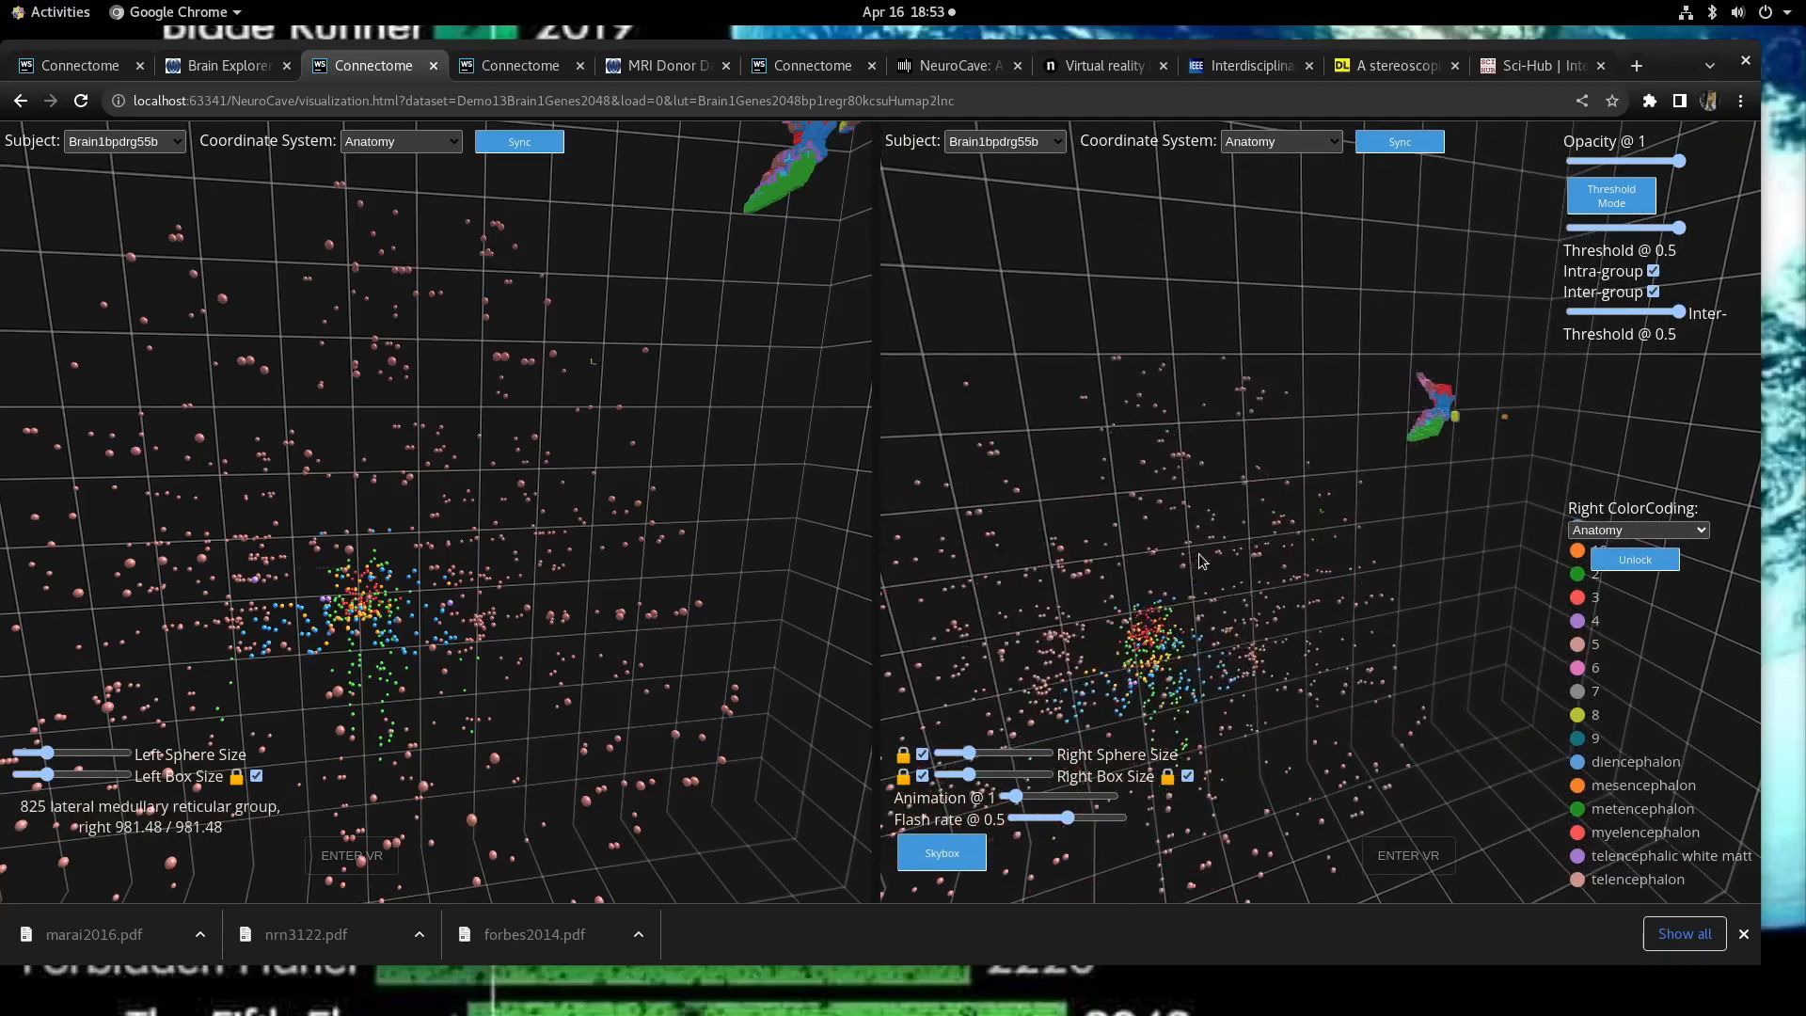
drag(1196, 564, 1254, 496)
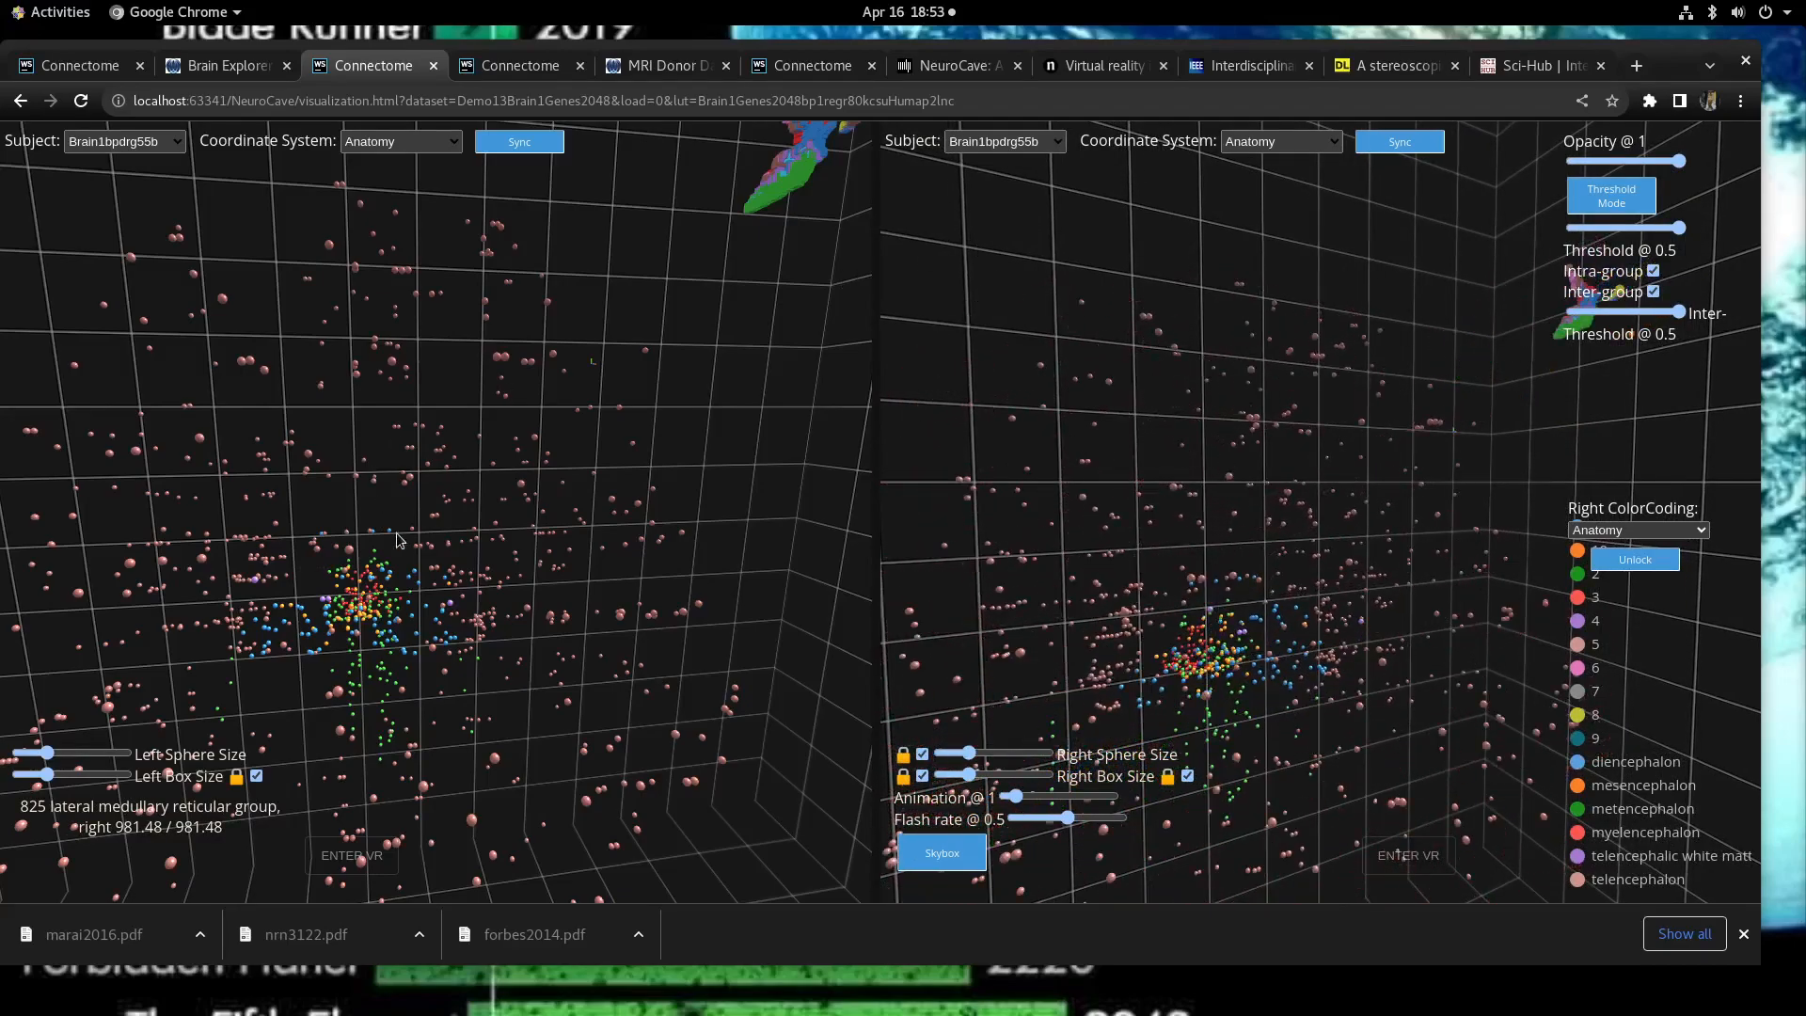
scroll(383, 518, down, 3)
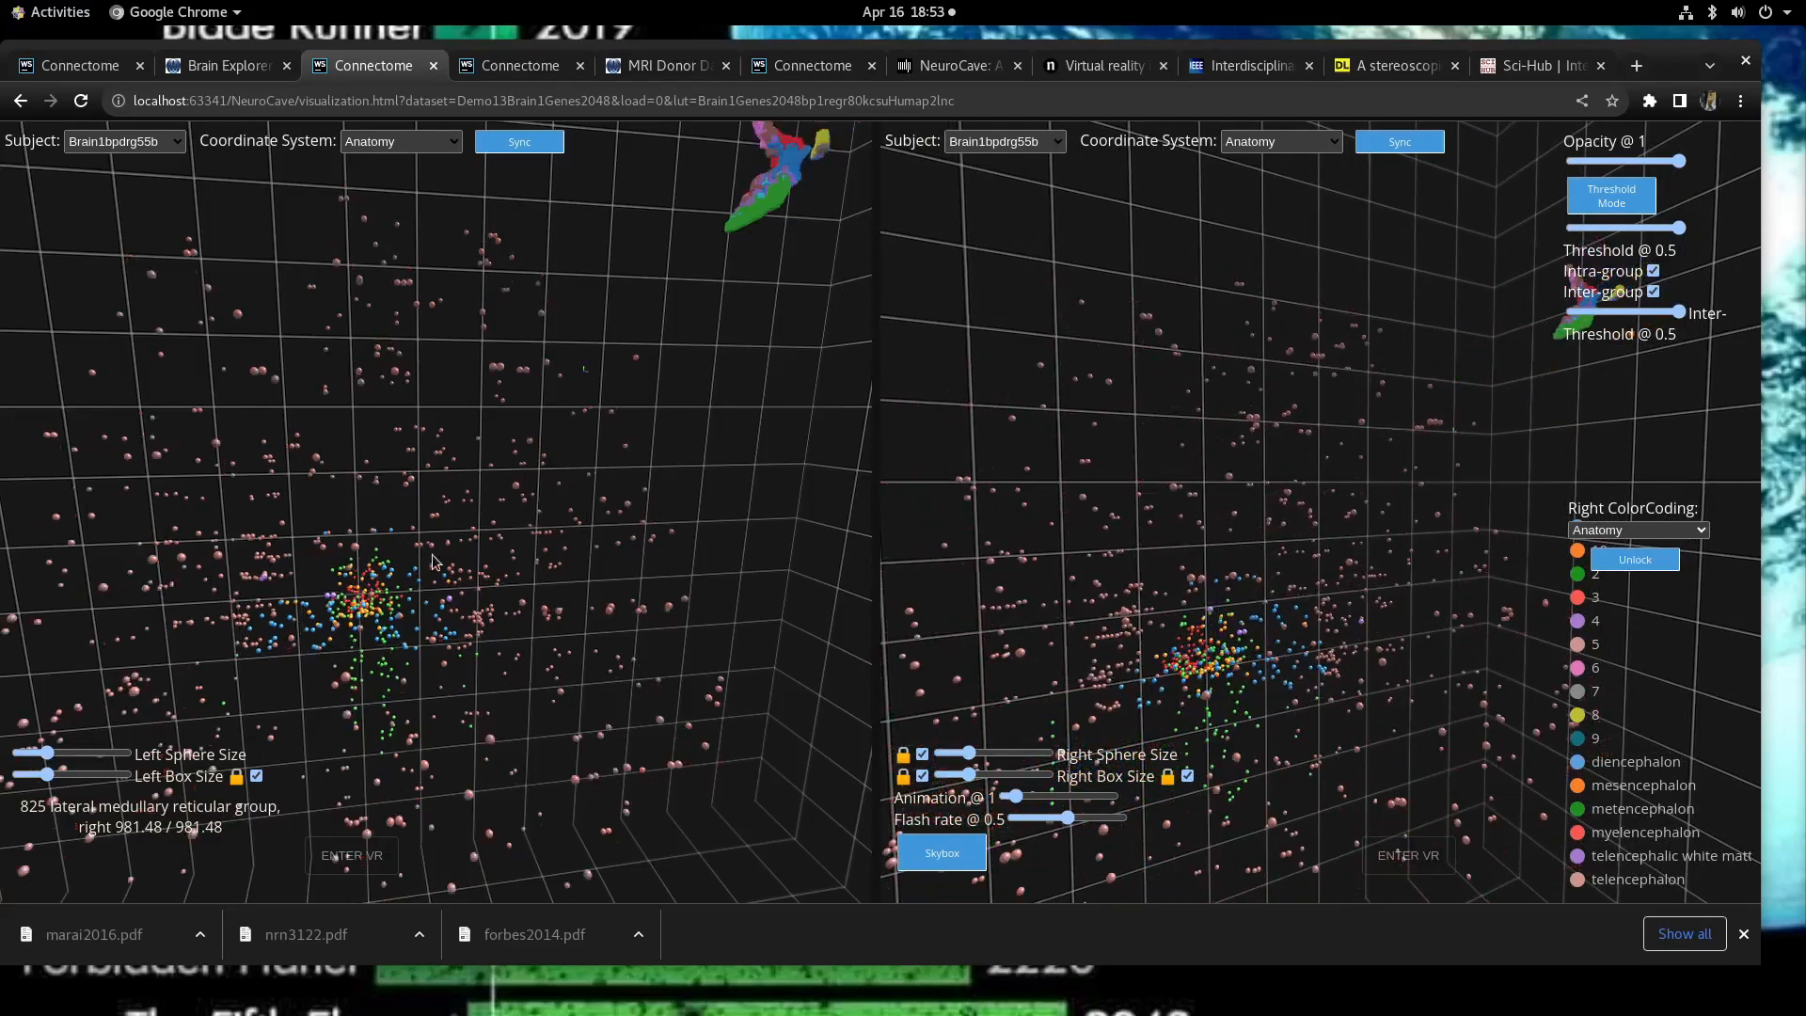
Step: Enlarge the spheres slightly in both views and orbit the left brain view to inspect the regions from other angles
click(59, 758)
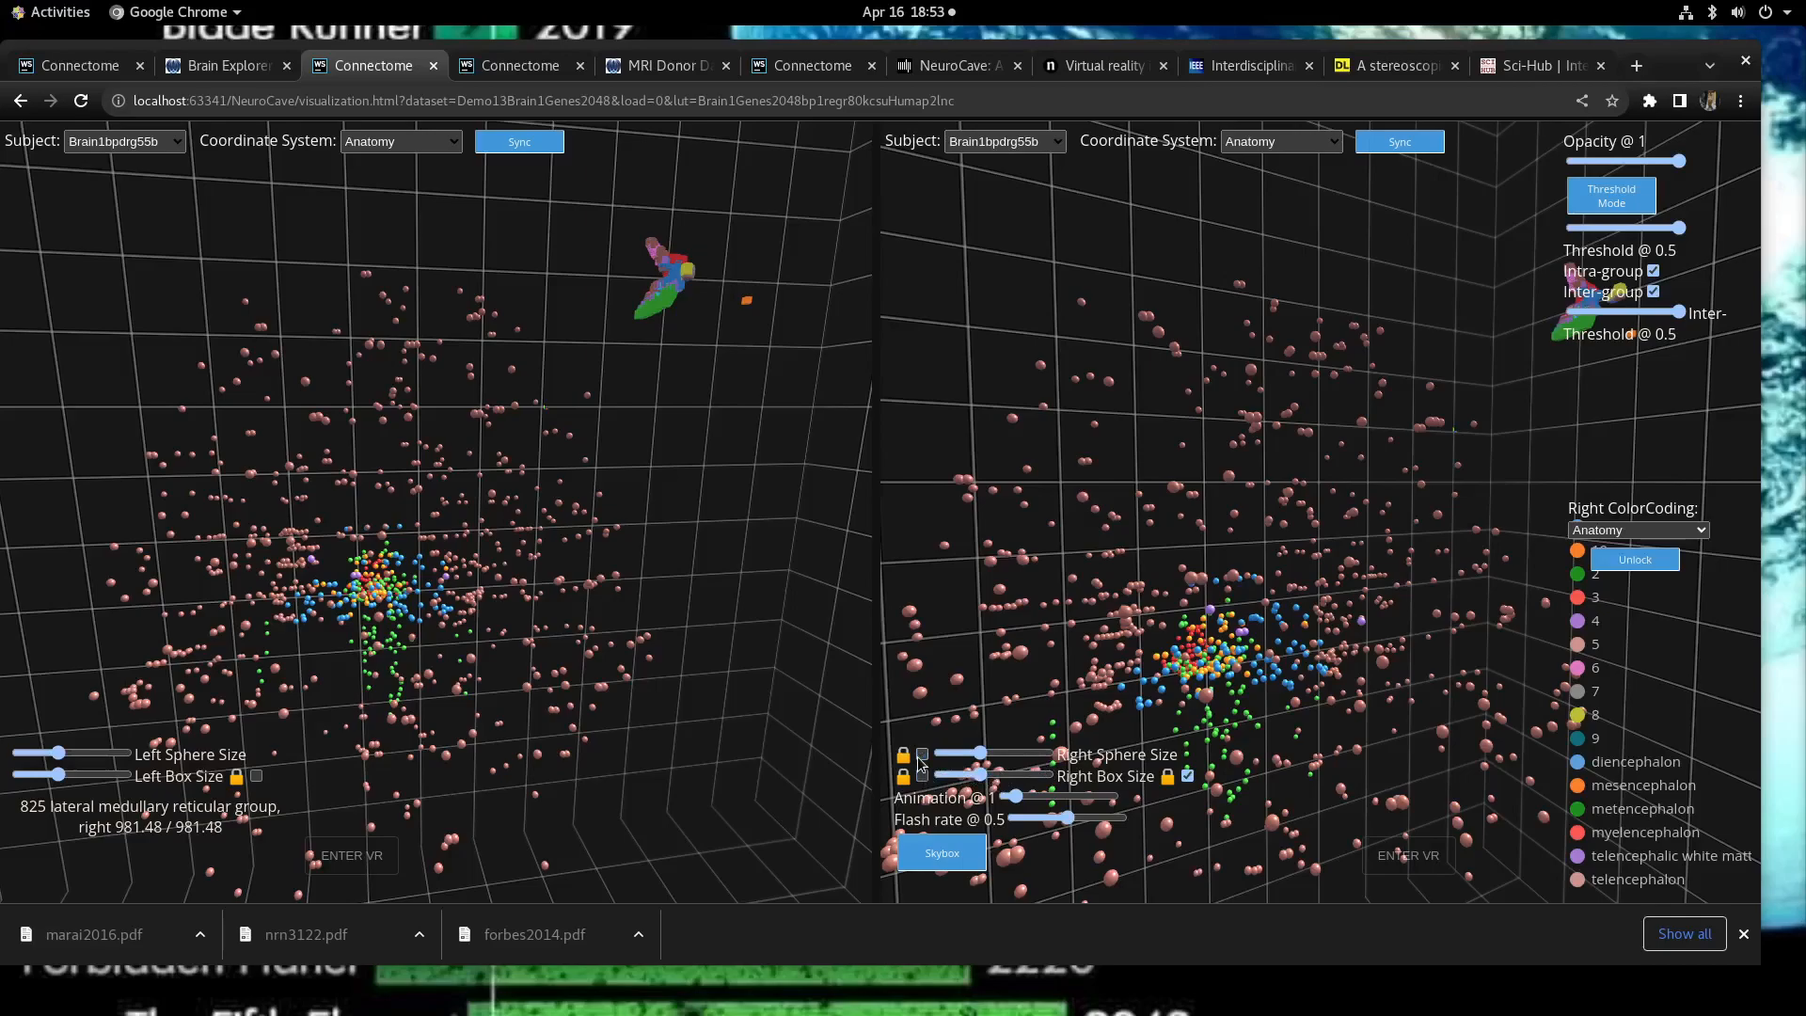
drag(642, 701, 753, 730)
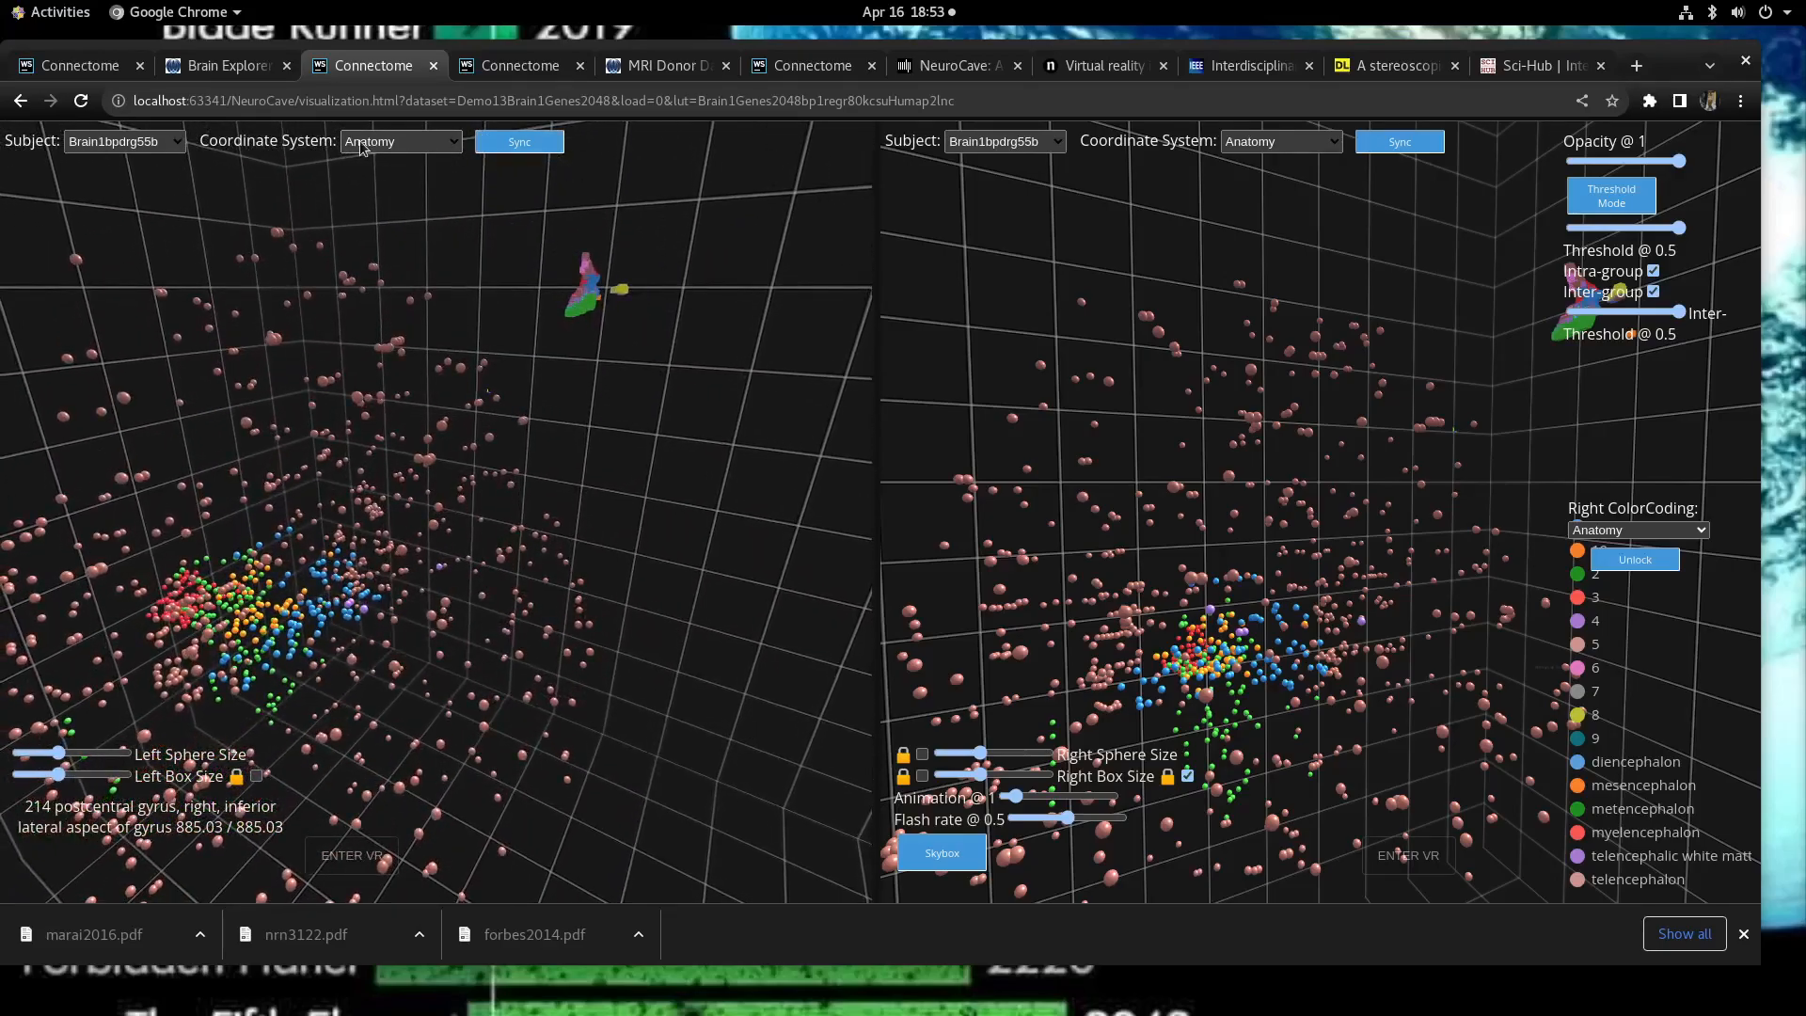
drag(609, 645, 802, 716)
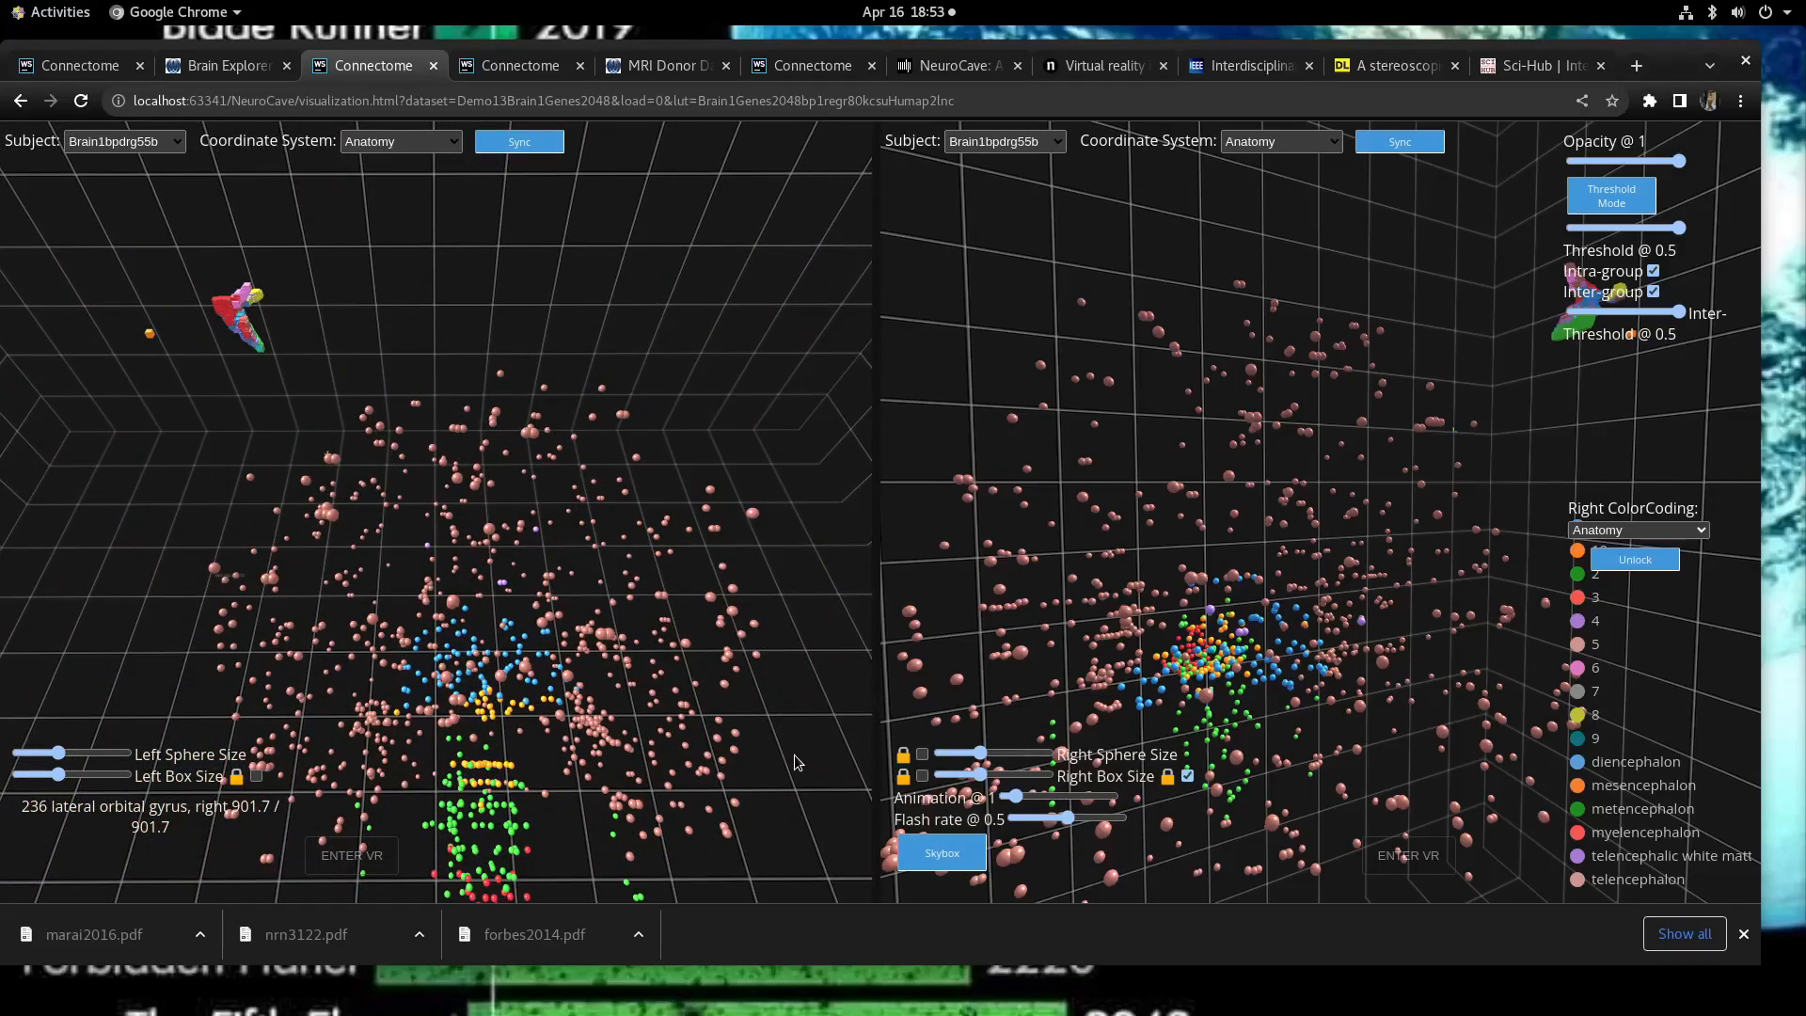
mouse_move(611, 372)
mouse_down()
mouse_move(557, 322)
mouse_move(620, 380)
mouse_move(653, 336)
mouse_move(627, 368)
mouse_up()
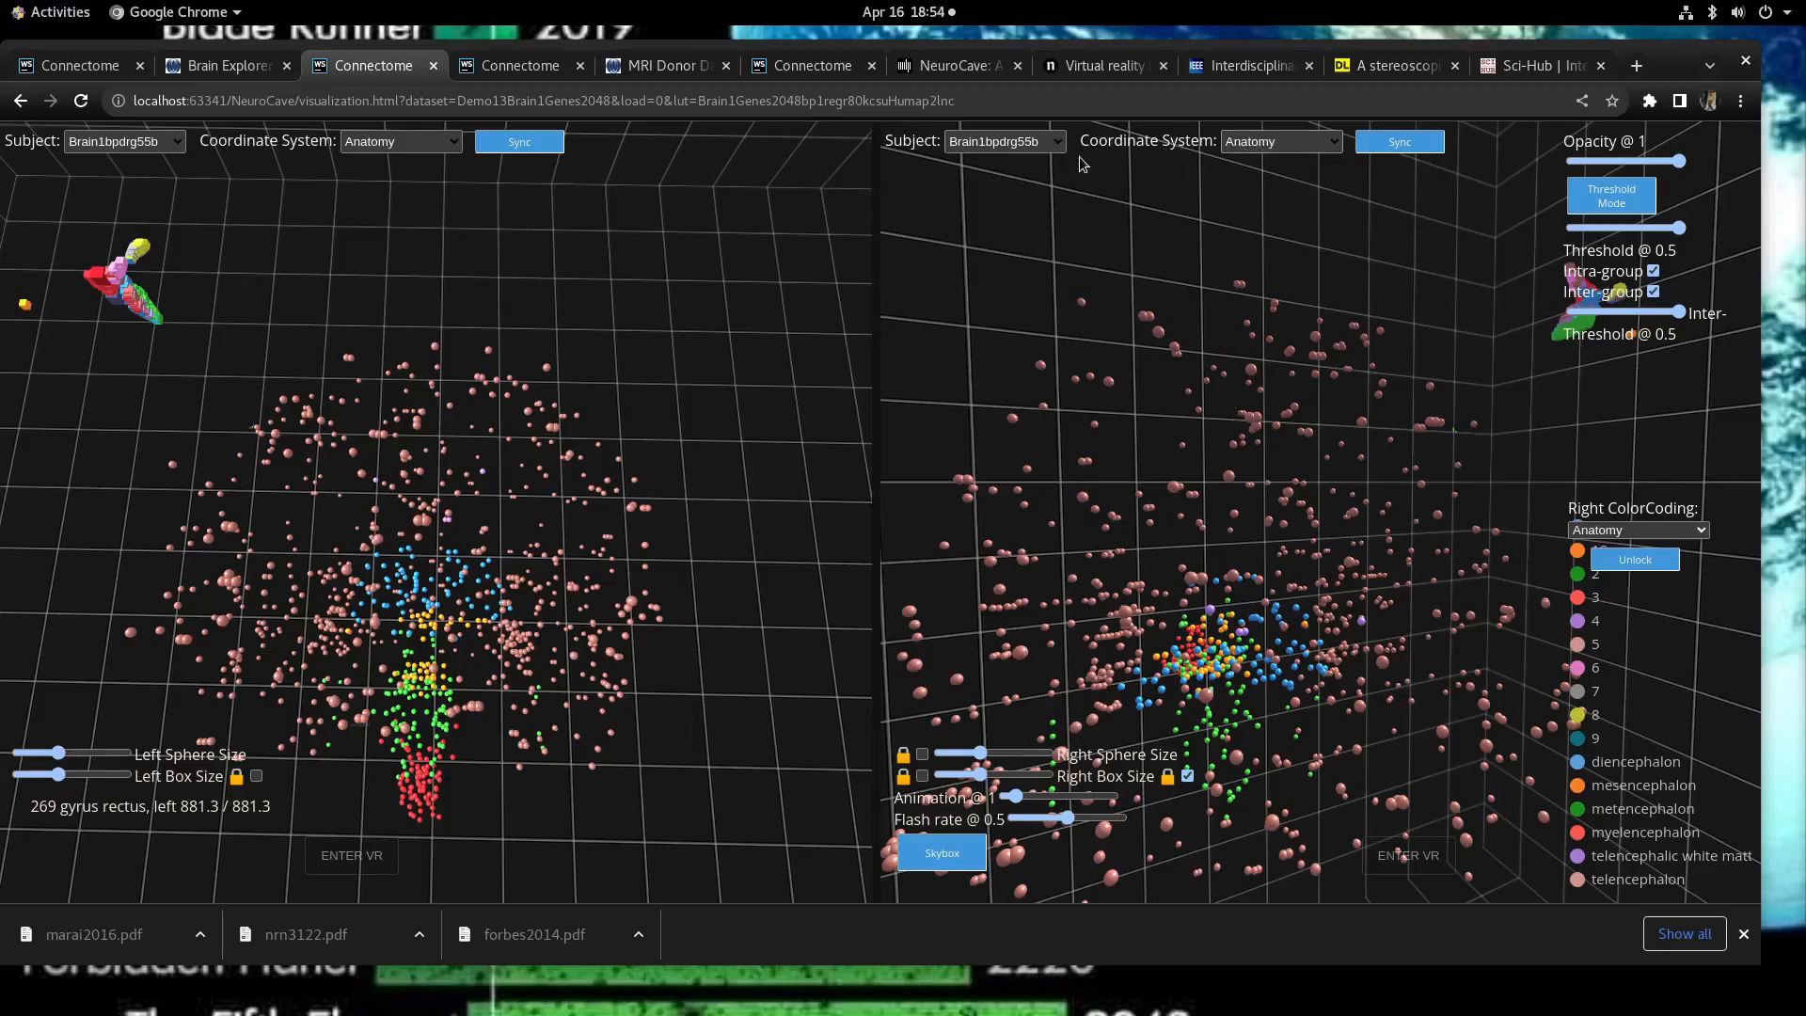
Step: Set the right view's coordinate system to GenesTSNE
click(1274, 143)
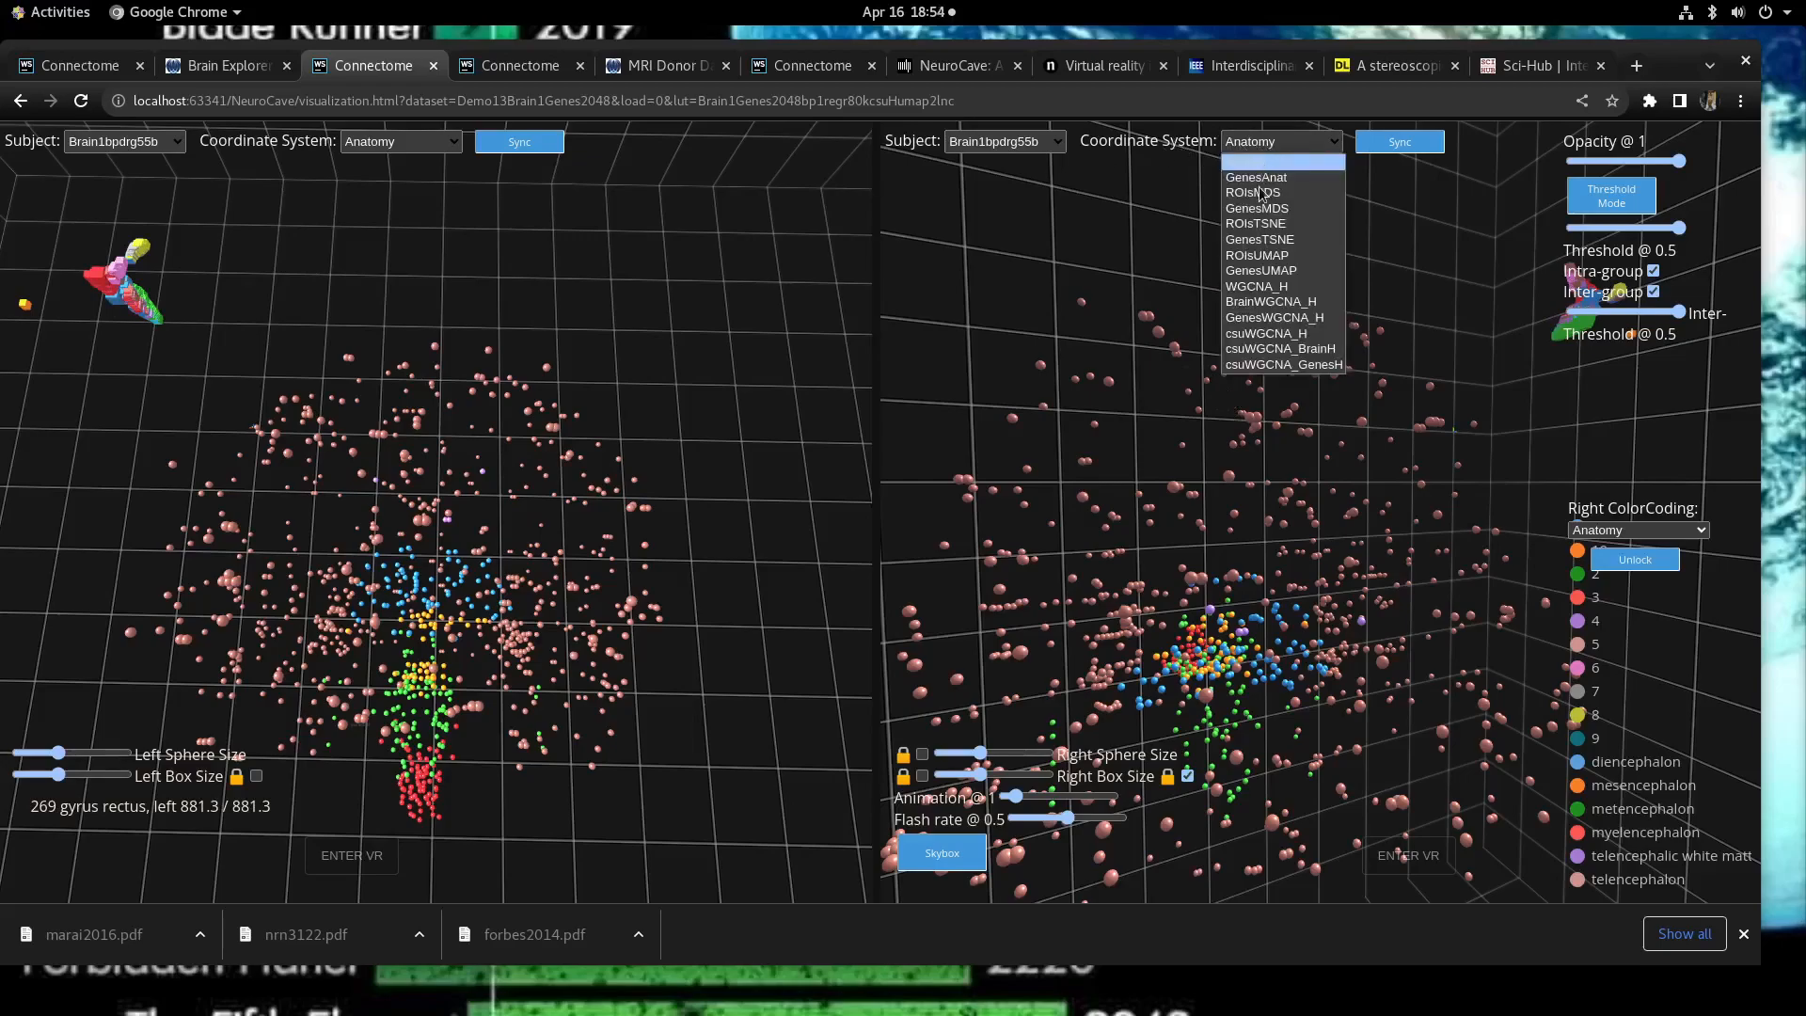
click(1264, 241)
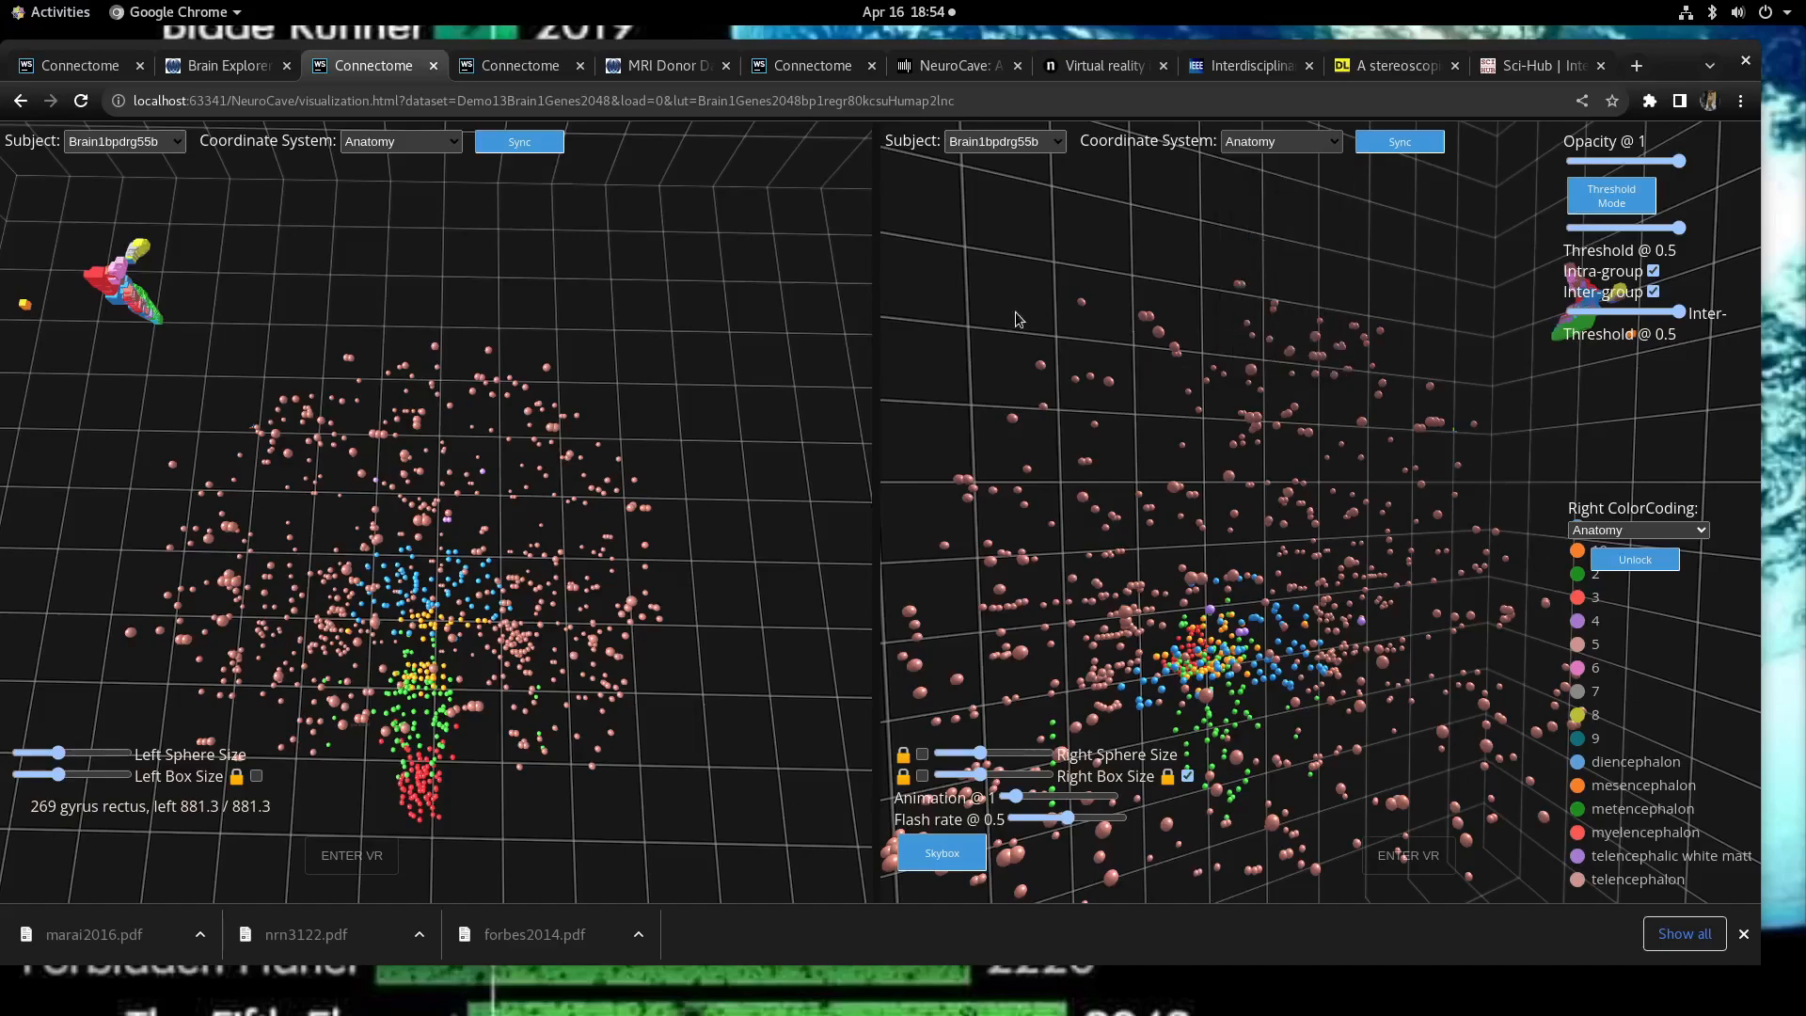
Step: Set the right view's coordinate system to GenesUMAP and select the PPIB gene in the green cluster
click(1267, 151)
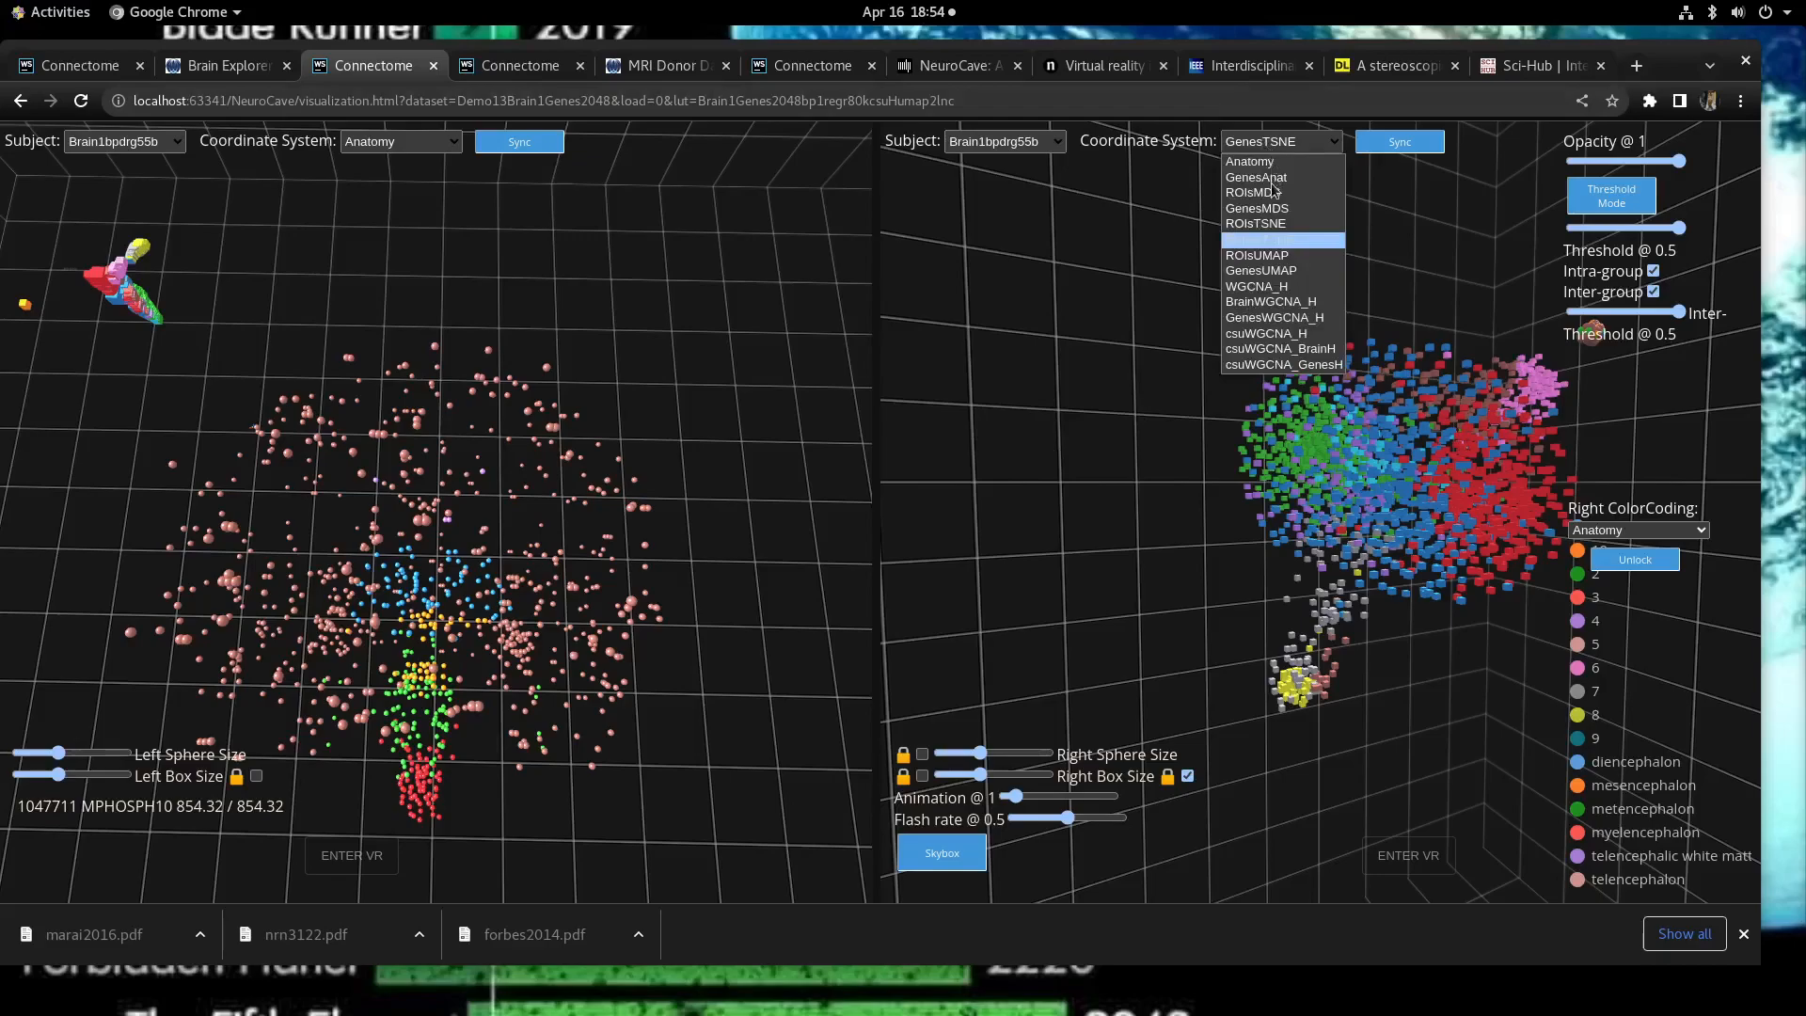
click(1261, 279)
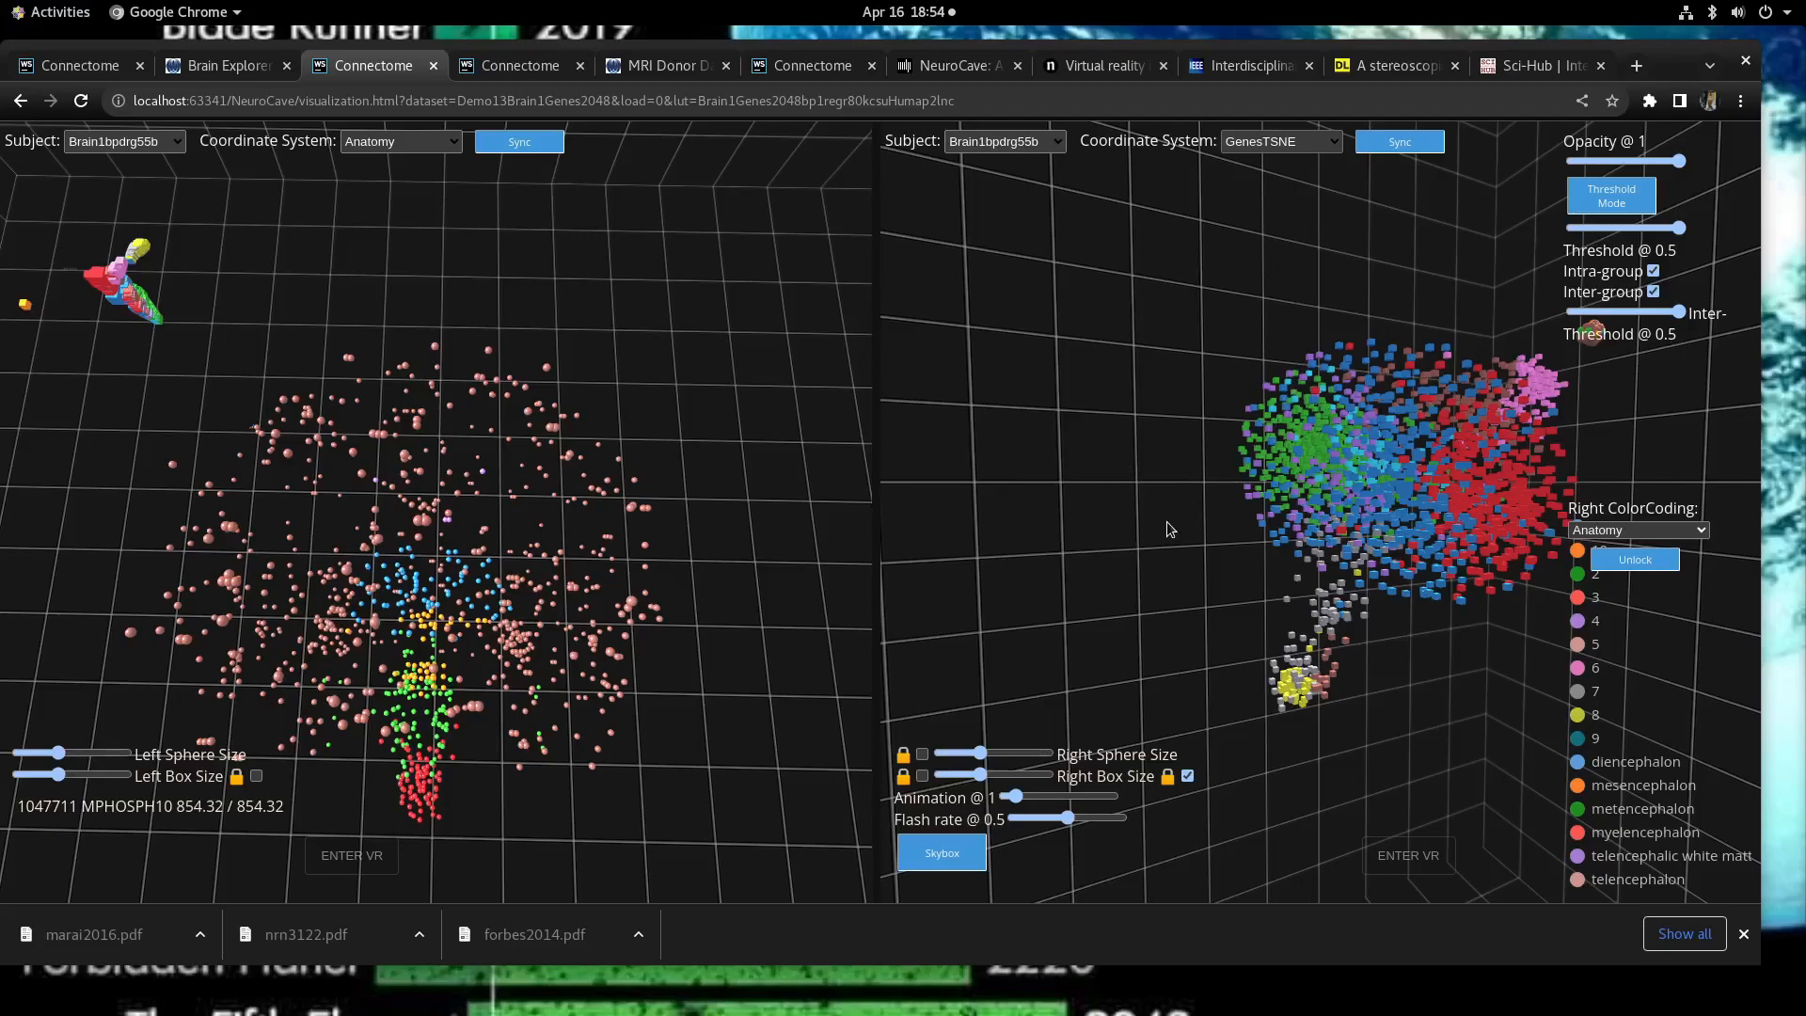
drag(1162, 506, 1238, 602)
click(1238, 602)
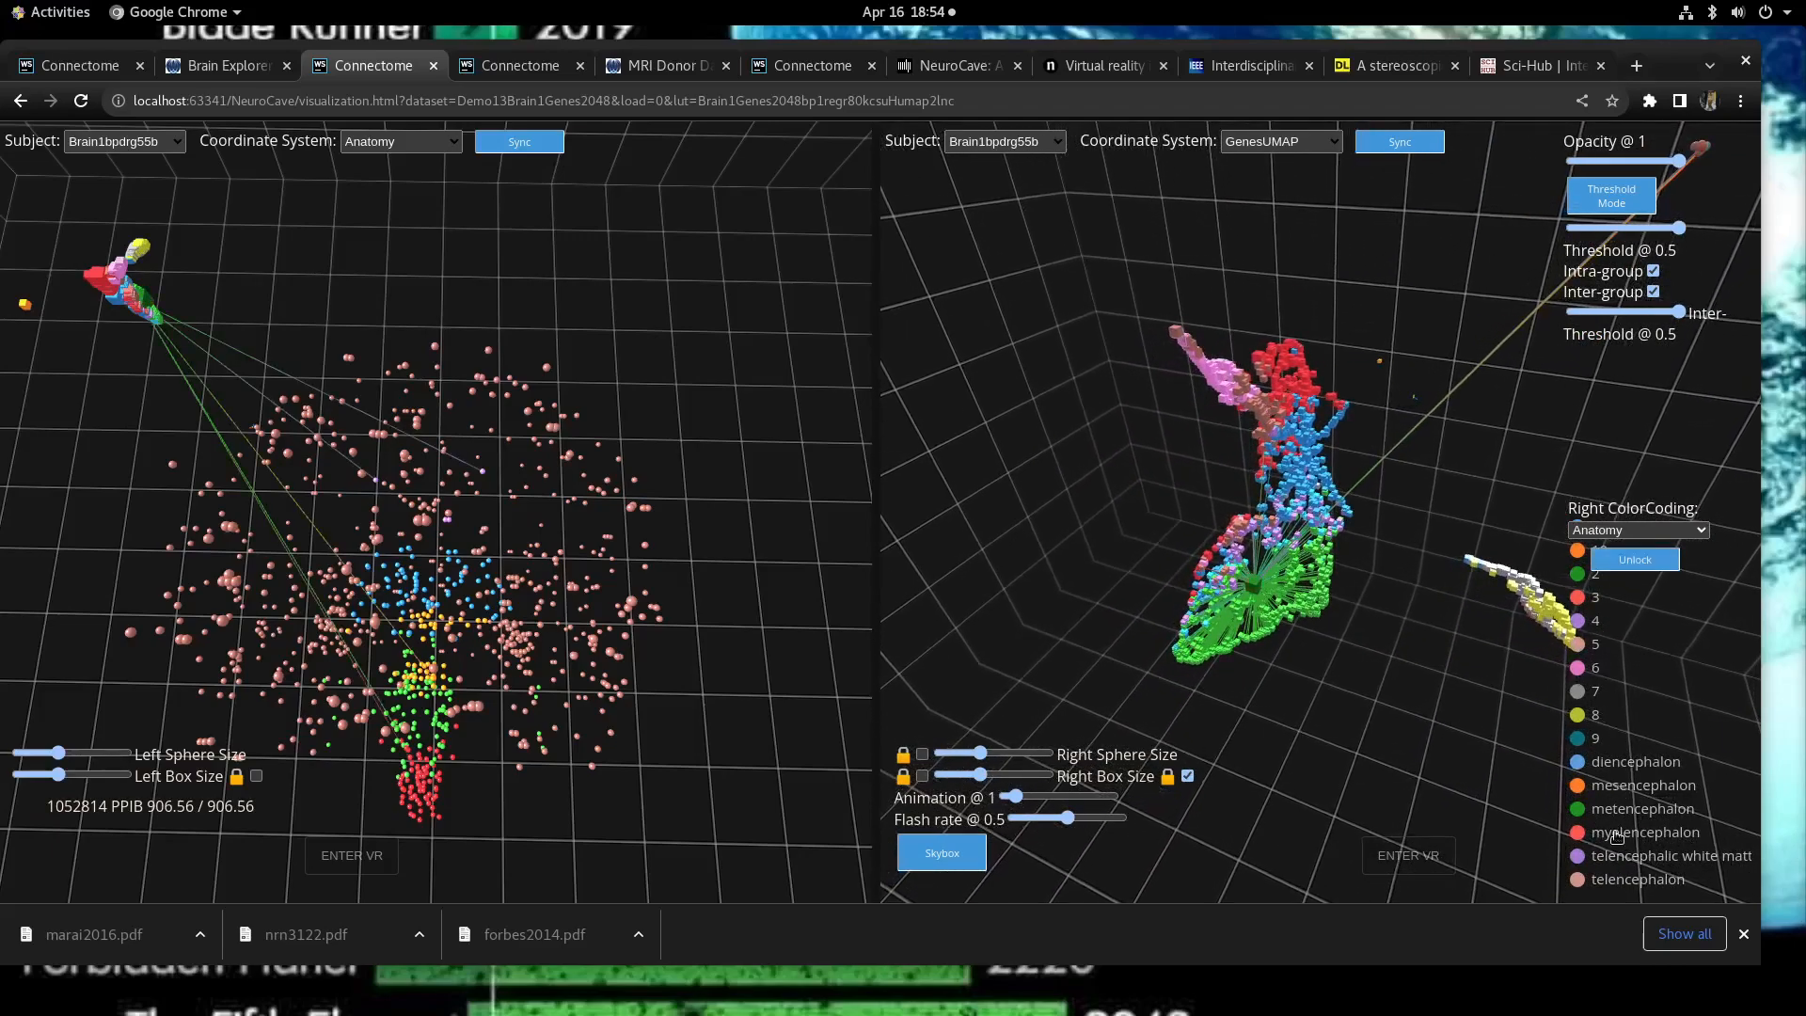
Step: Color-code the right view by lncRNA and inspect the coding and lncRNA genes from closer and other angles
click(1647, 531)
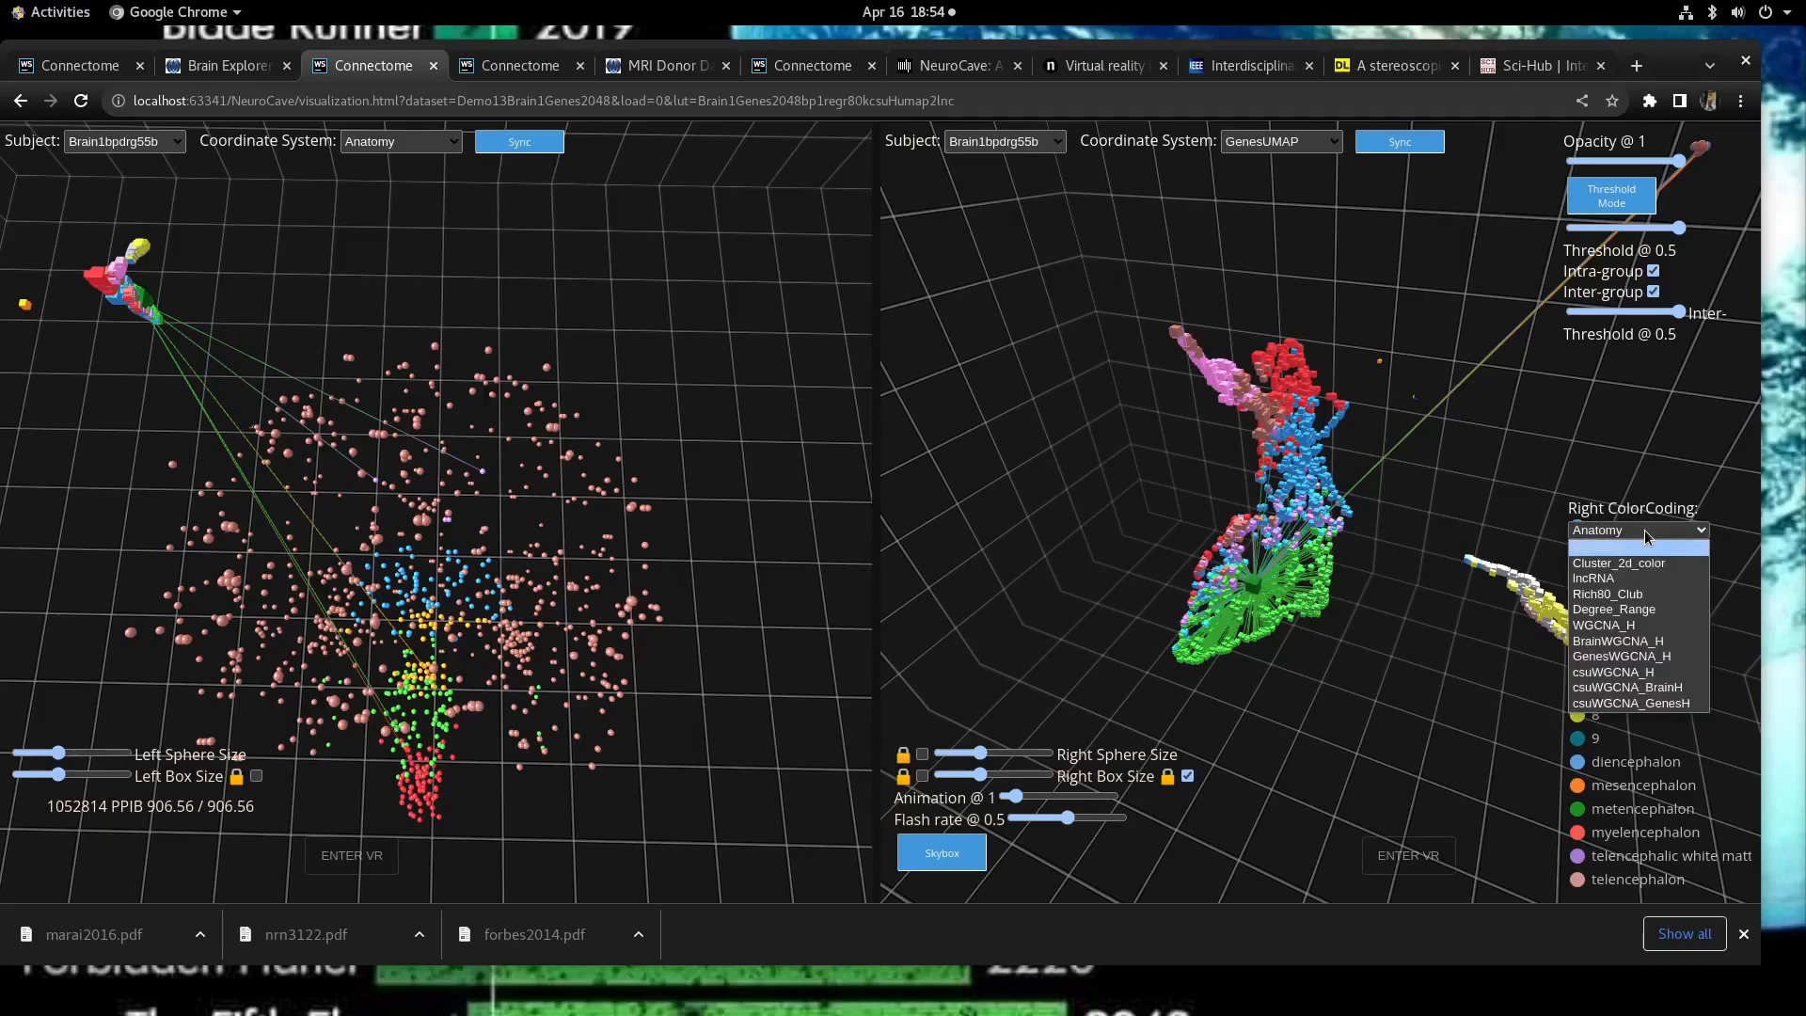
click(1620, 585)
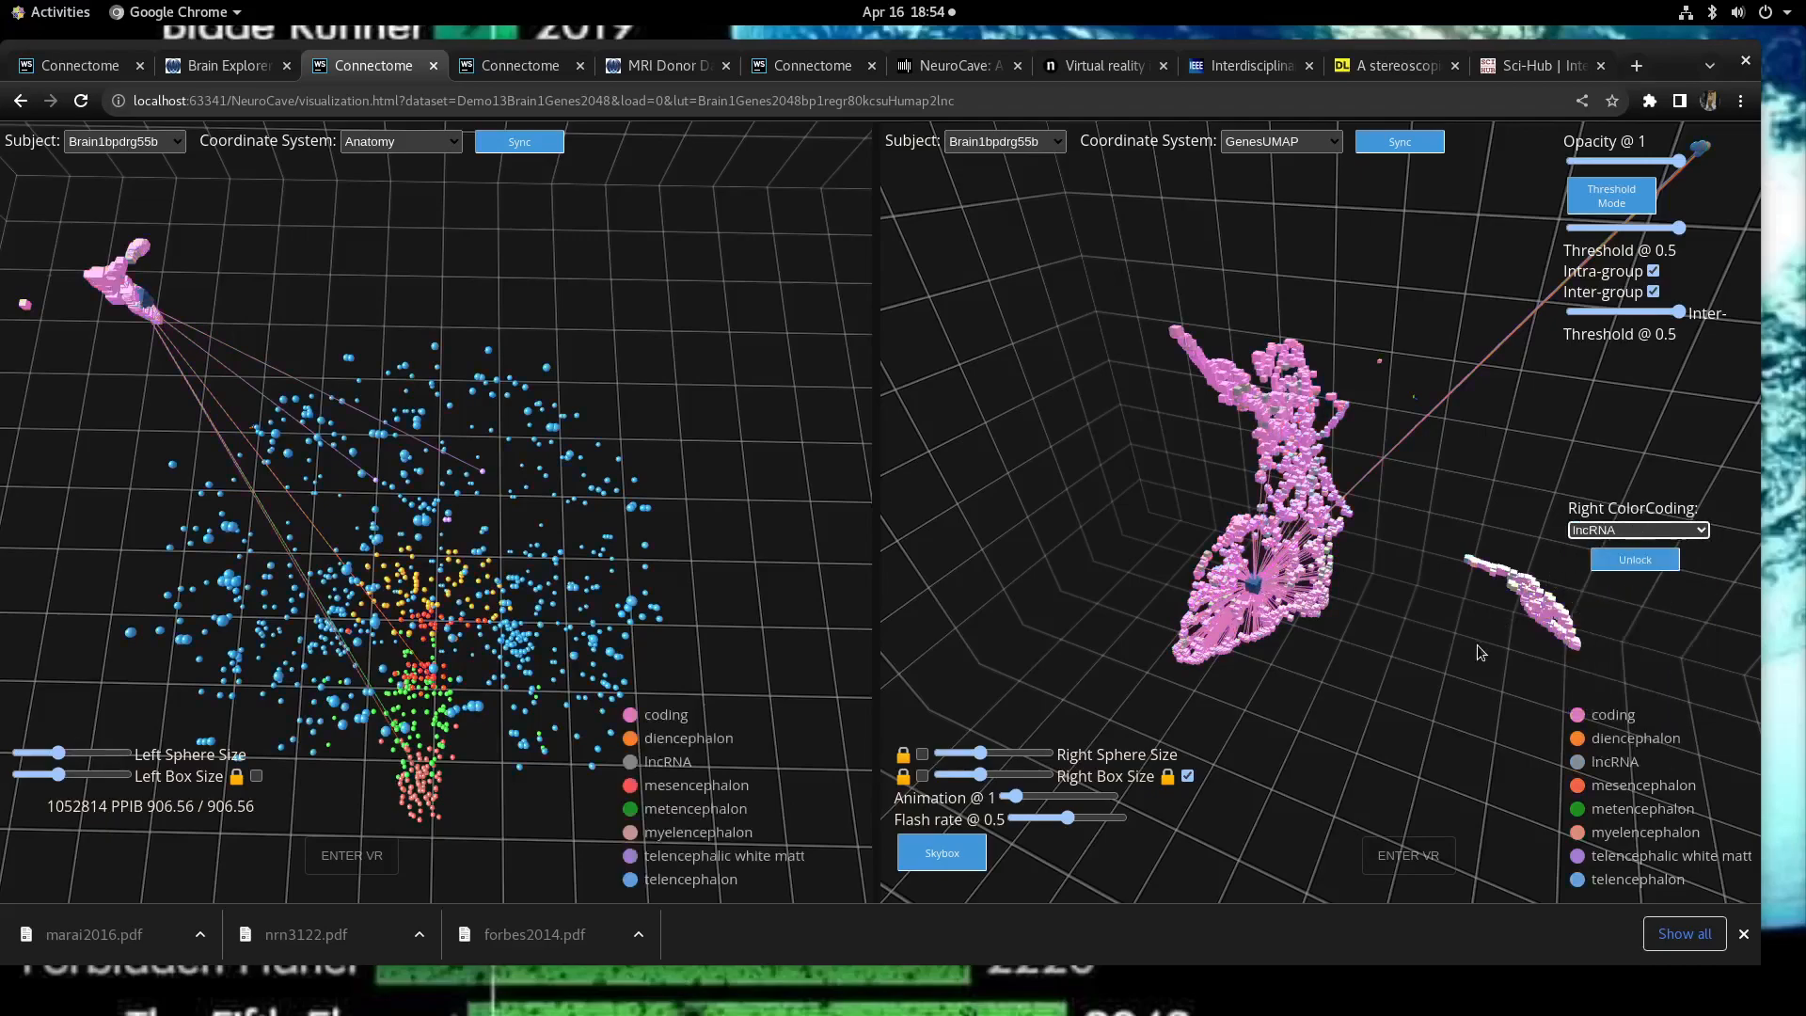
scroll(1463, 646, up, 3)
scroll(1451, 681, up, 3)
drag(1469, 642, 1469, 716)
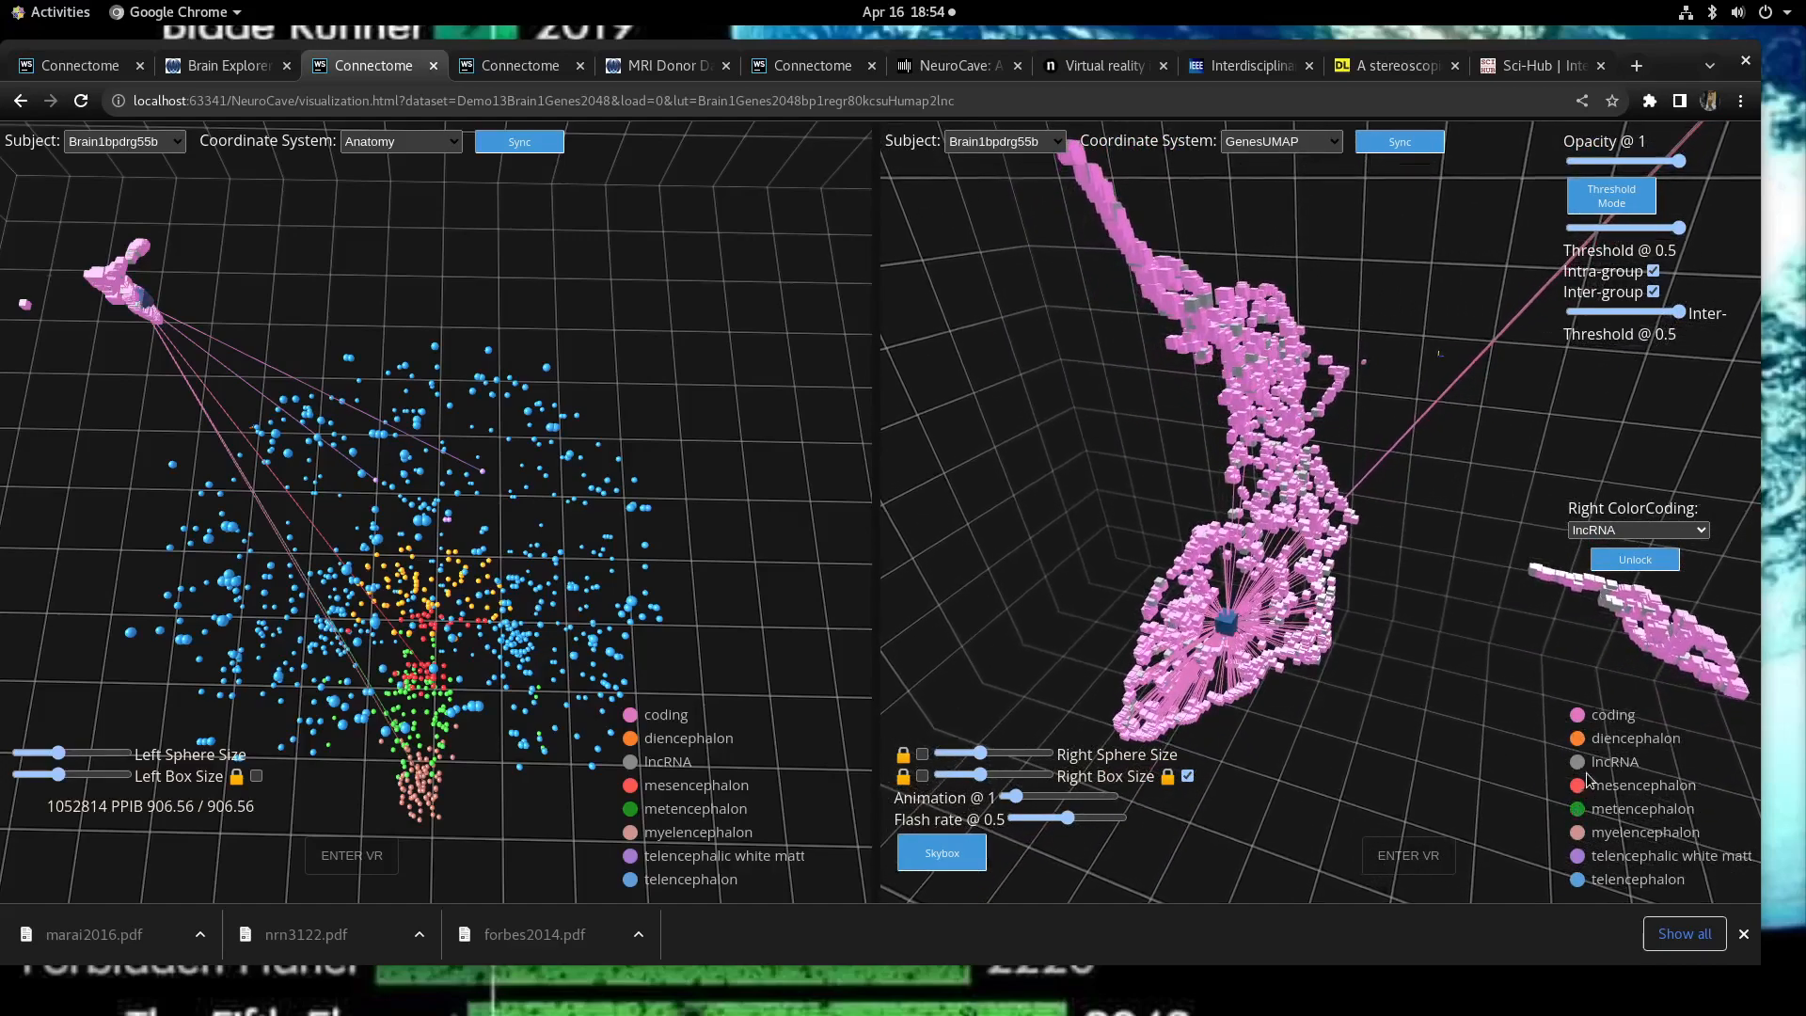
drag(1443, 701, 1261, 732)
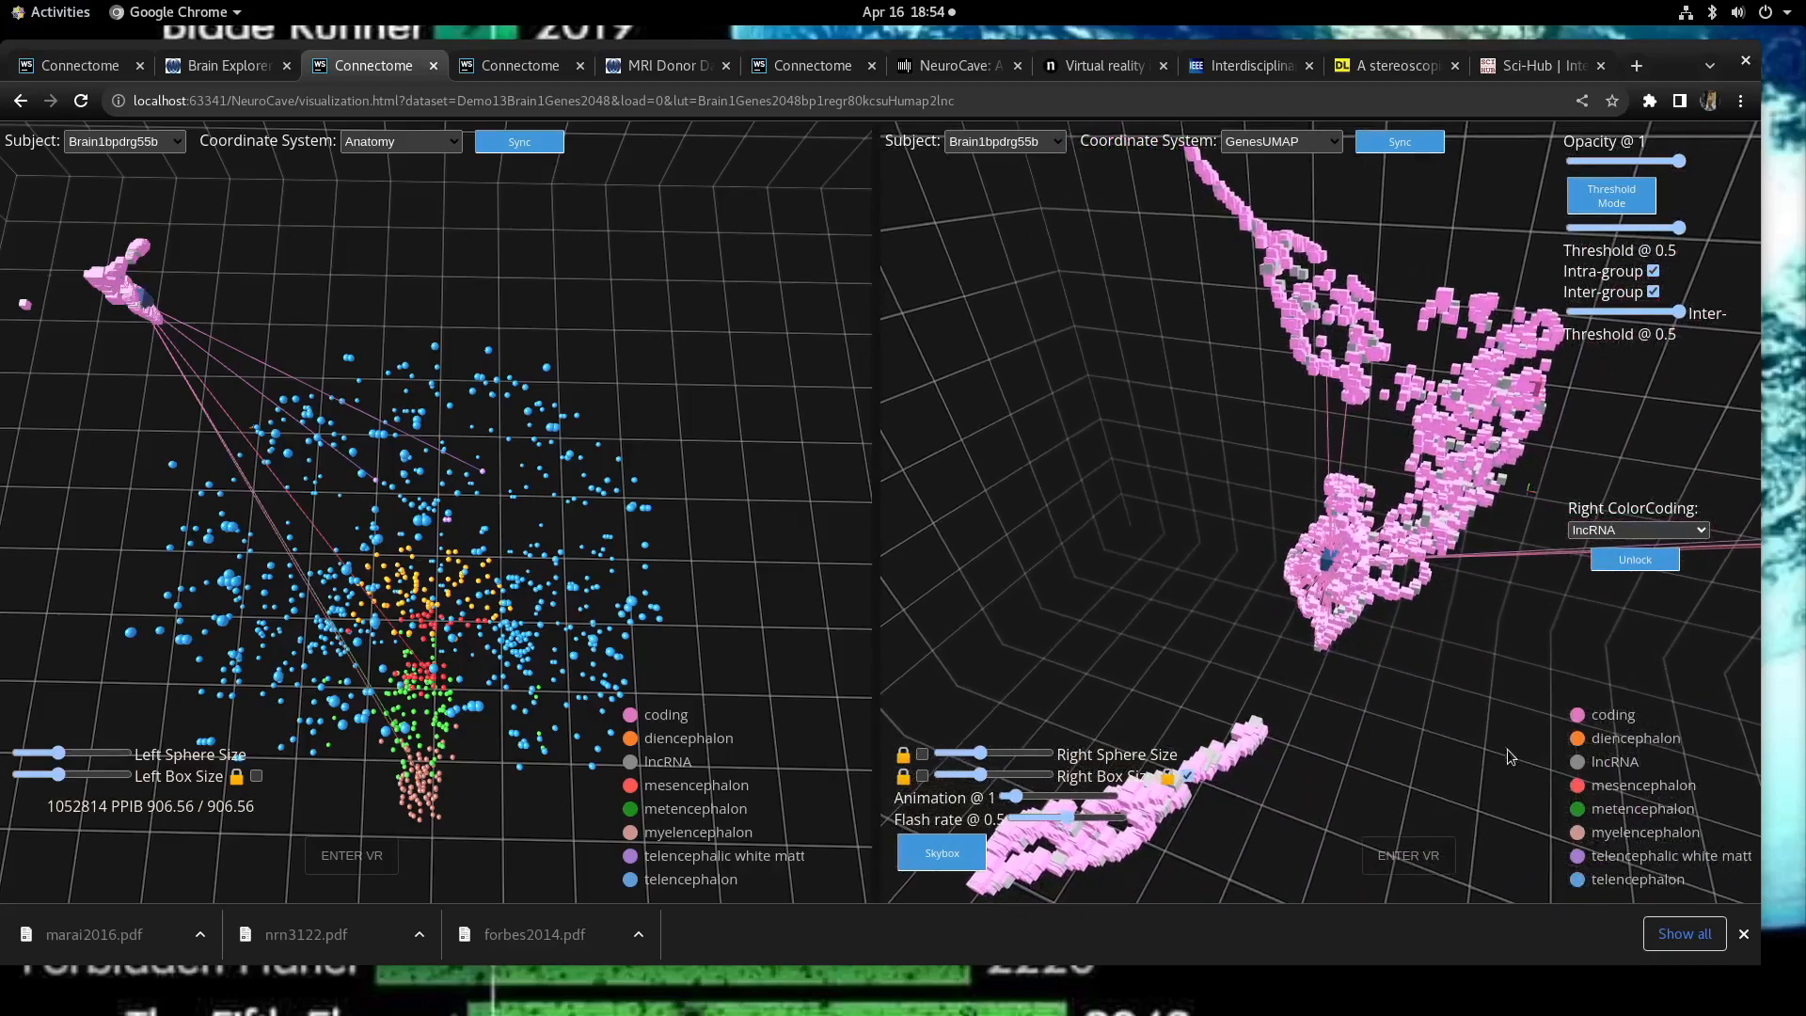
Step: Make the coding gene group translucent, and switch it to hidden after inspecting the gene cloud
click(1577, 717)
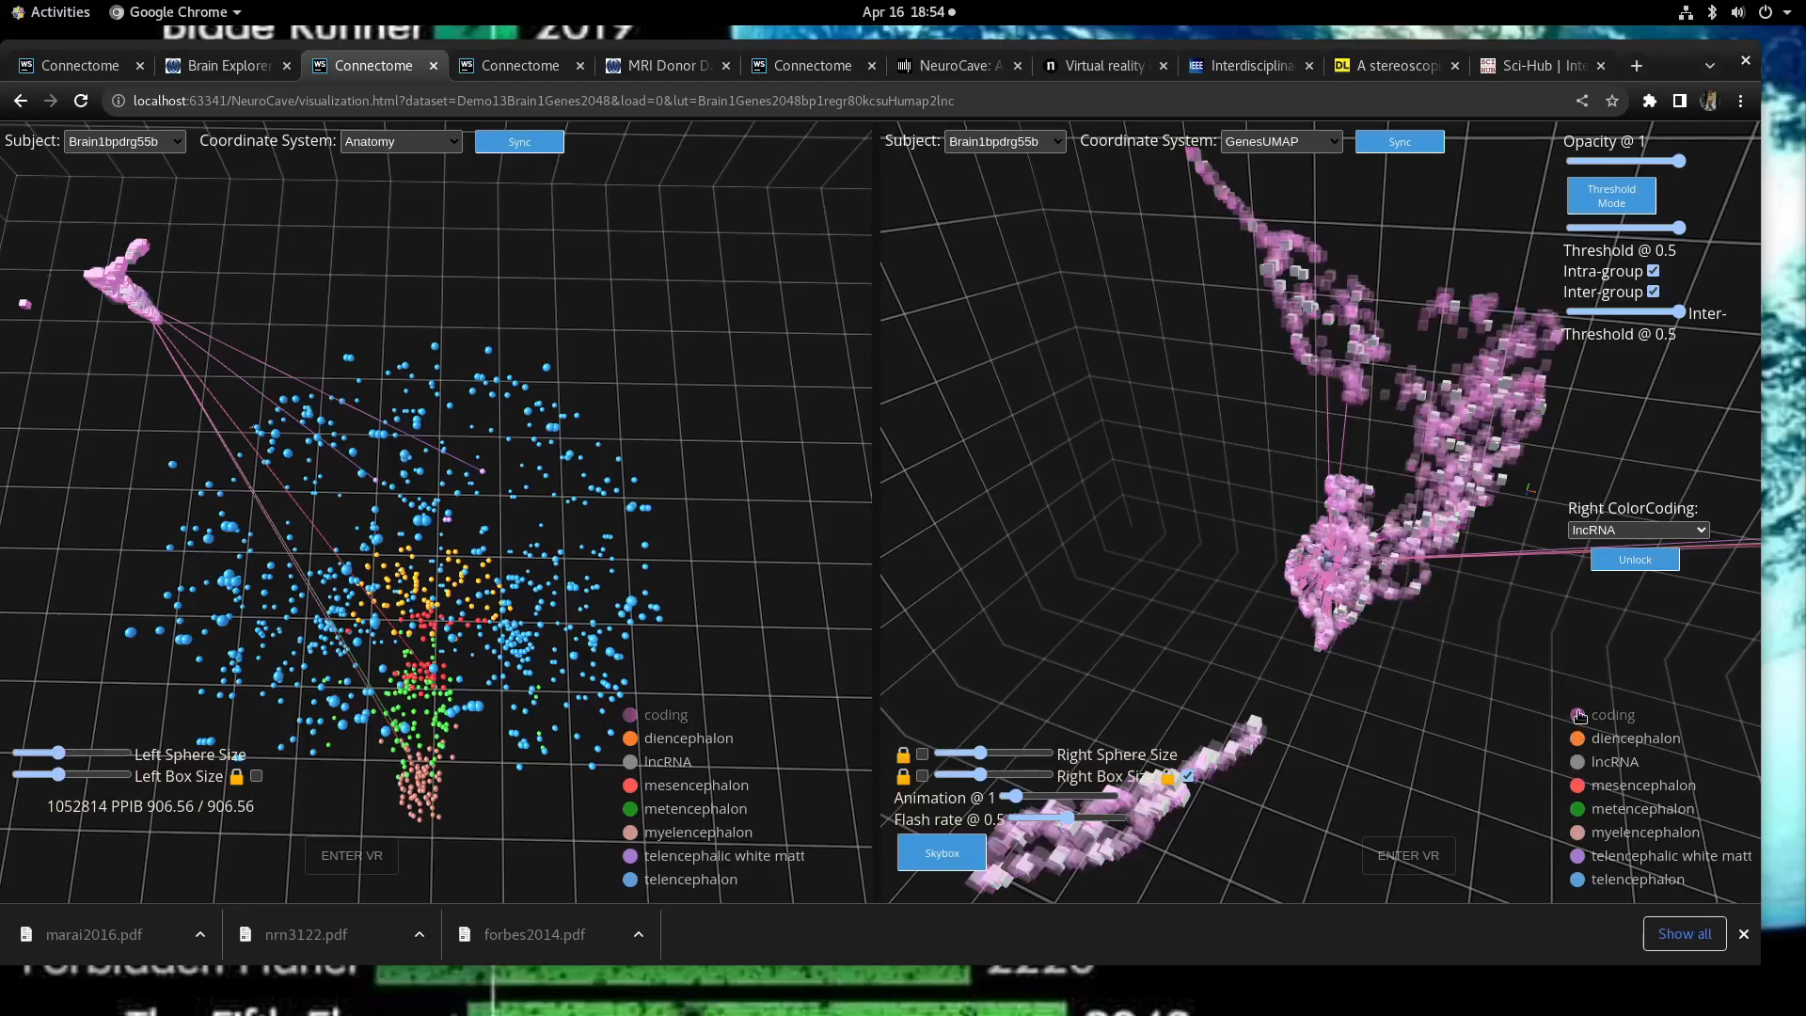
drag(1436, 680, 1499, 790)
scroll(1361, 750, up, 5)
click(1557, 719)
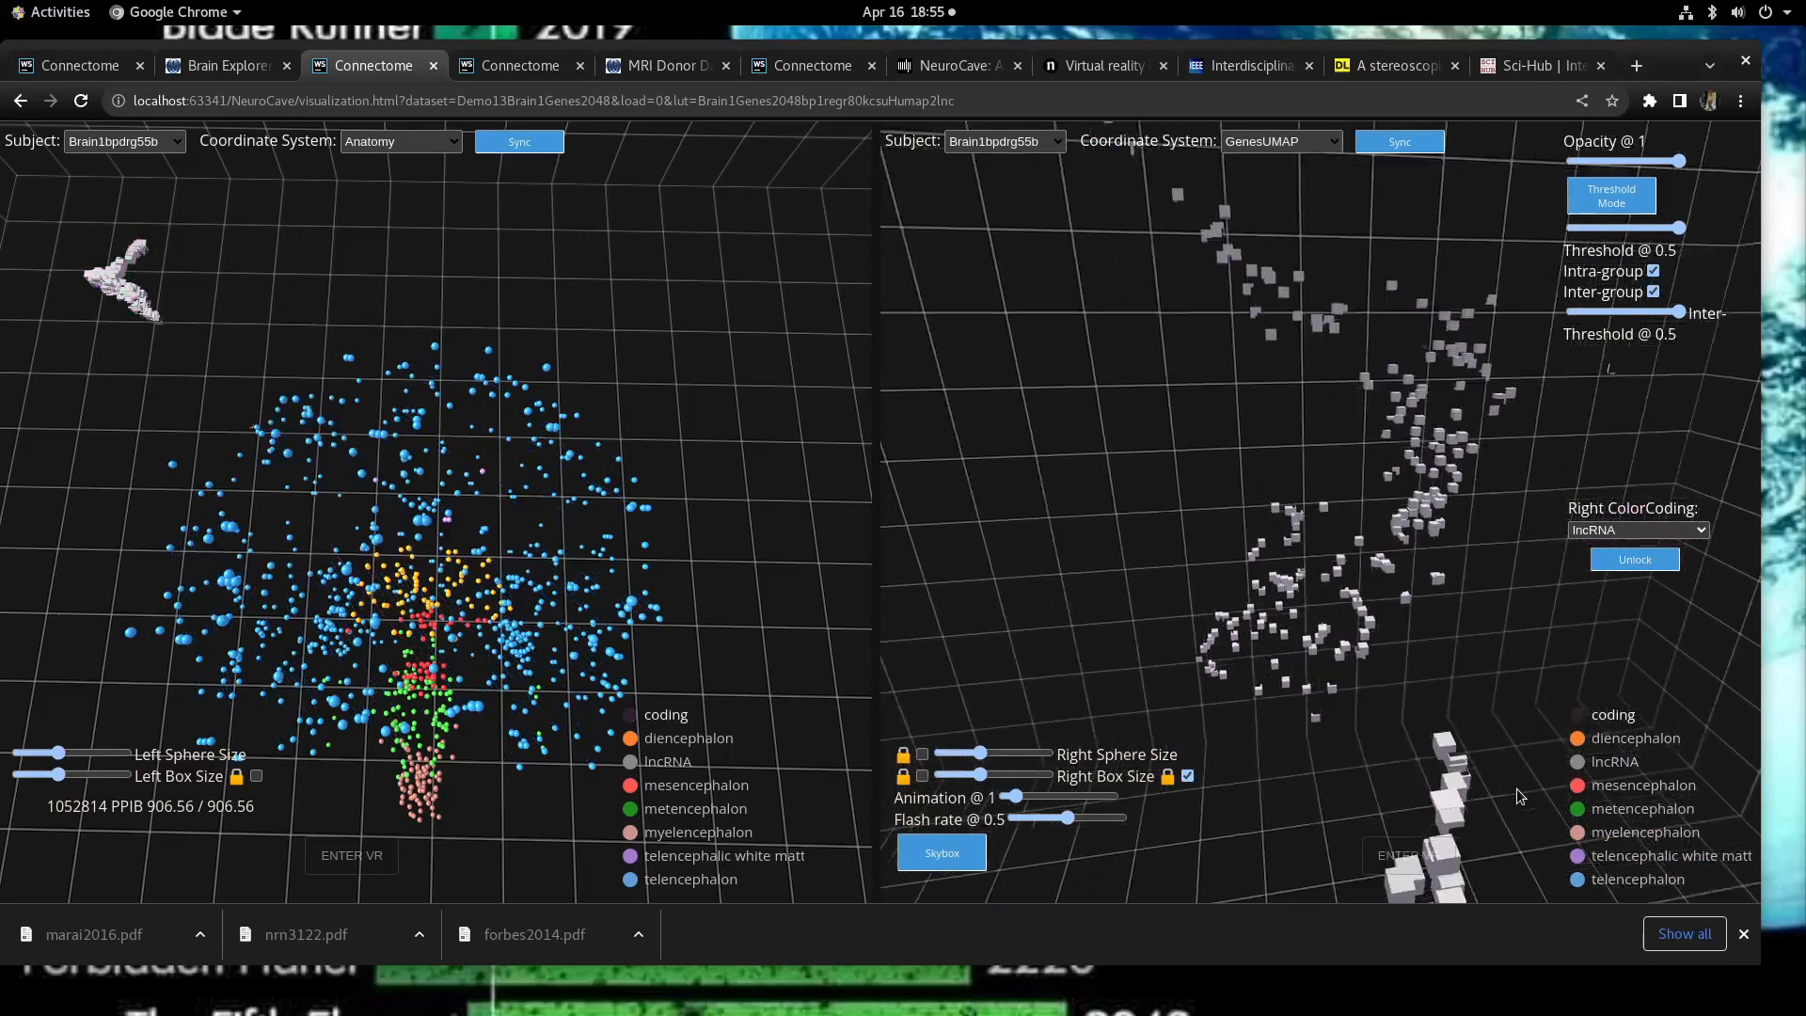
Step: Open the Search Panel for the right gene view
right_click(1454, 205)
key(Escape)
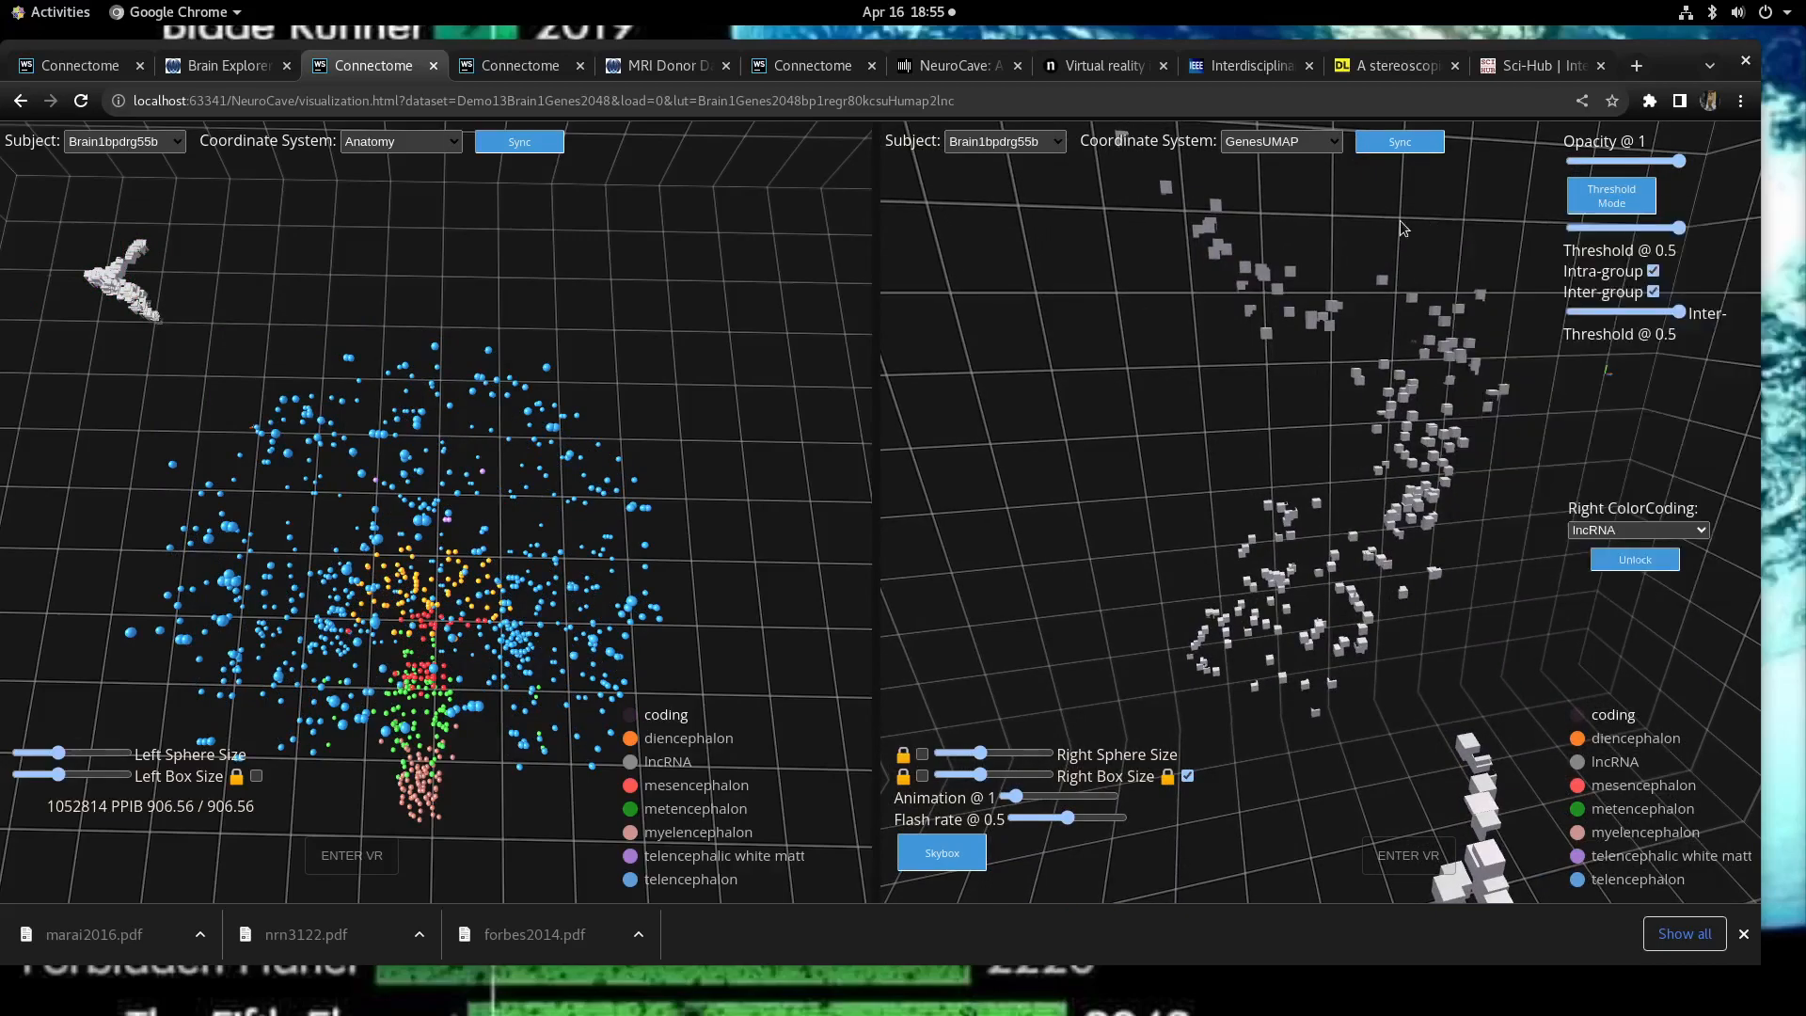
drag(1407, 246, 1437, 256)
right_click(1460, 207)
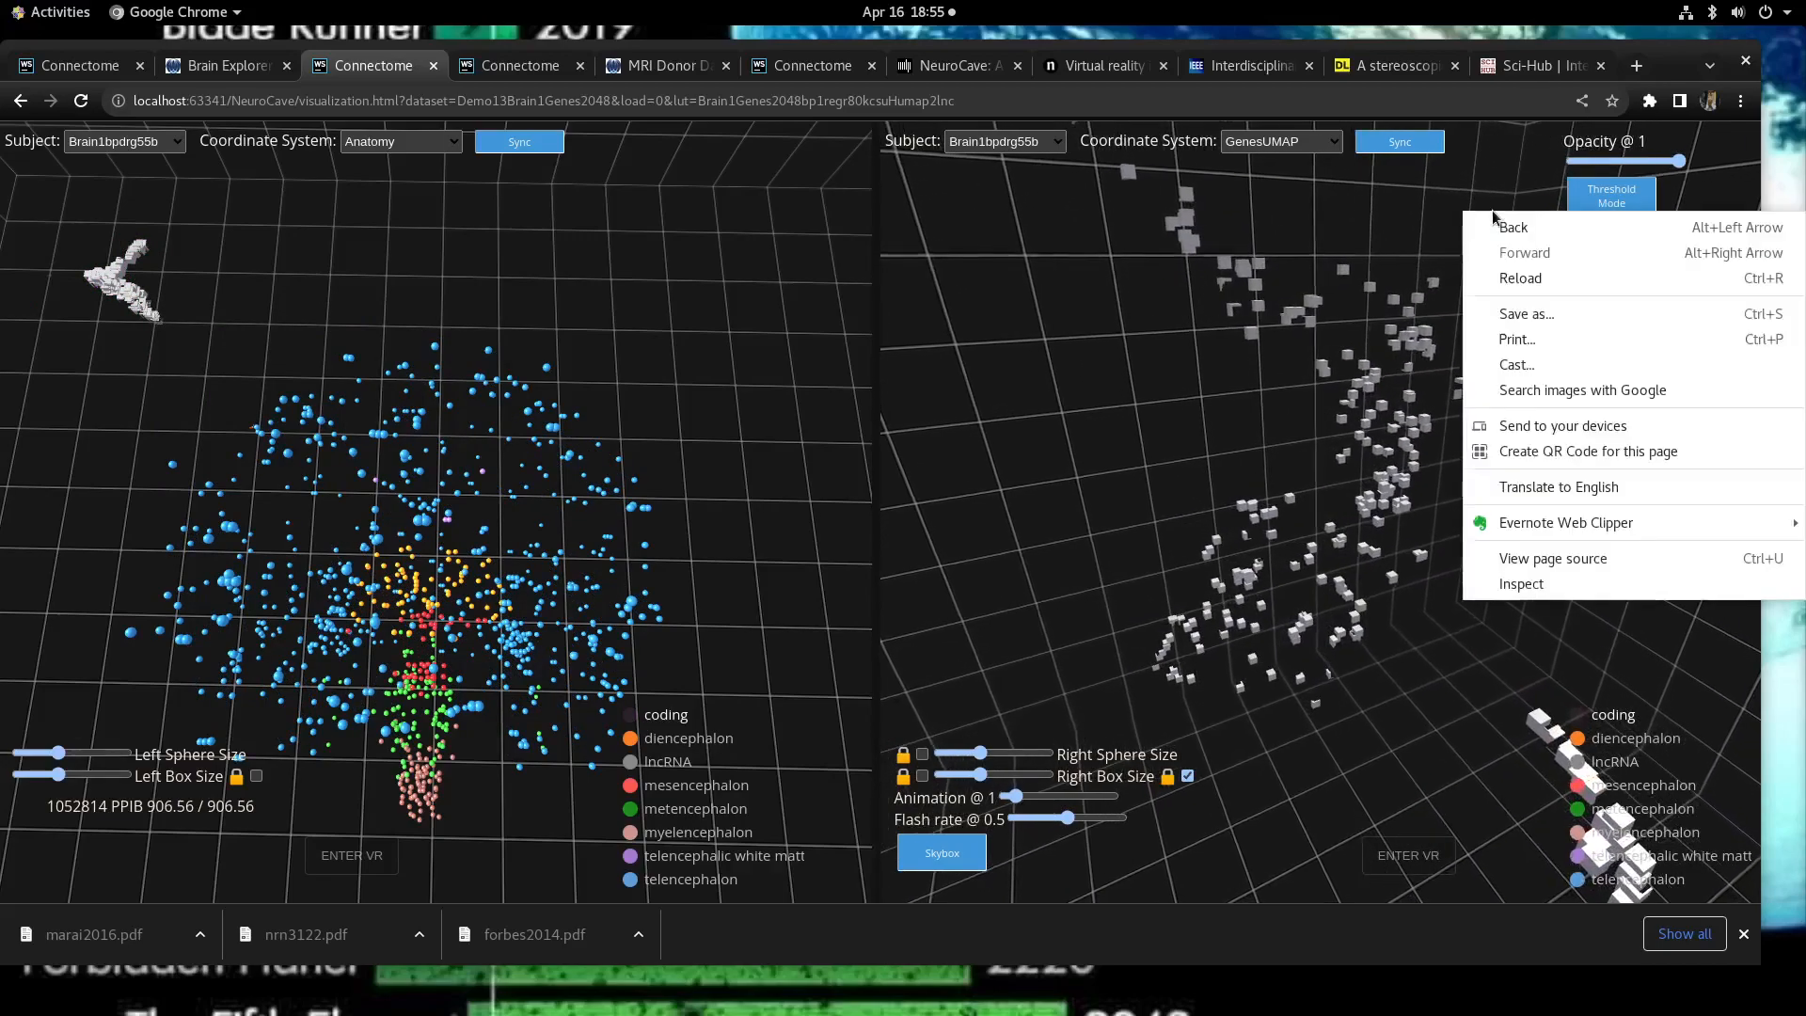
click(1391, 195)
key(s)
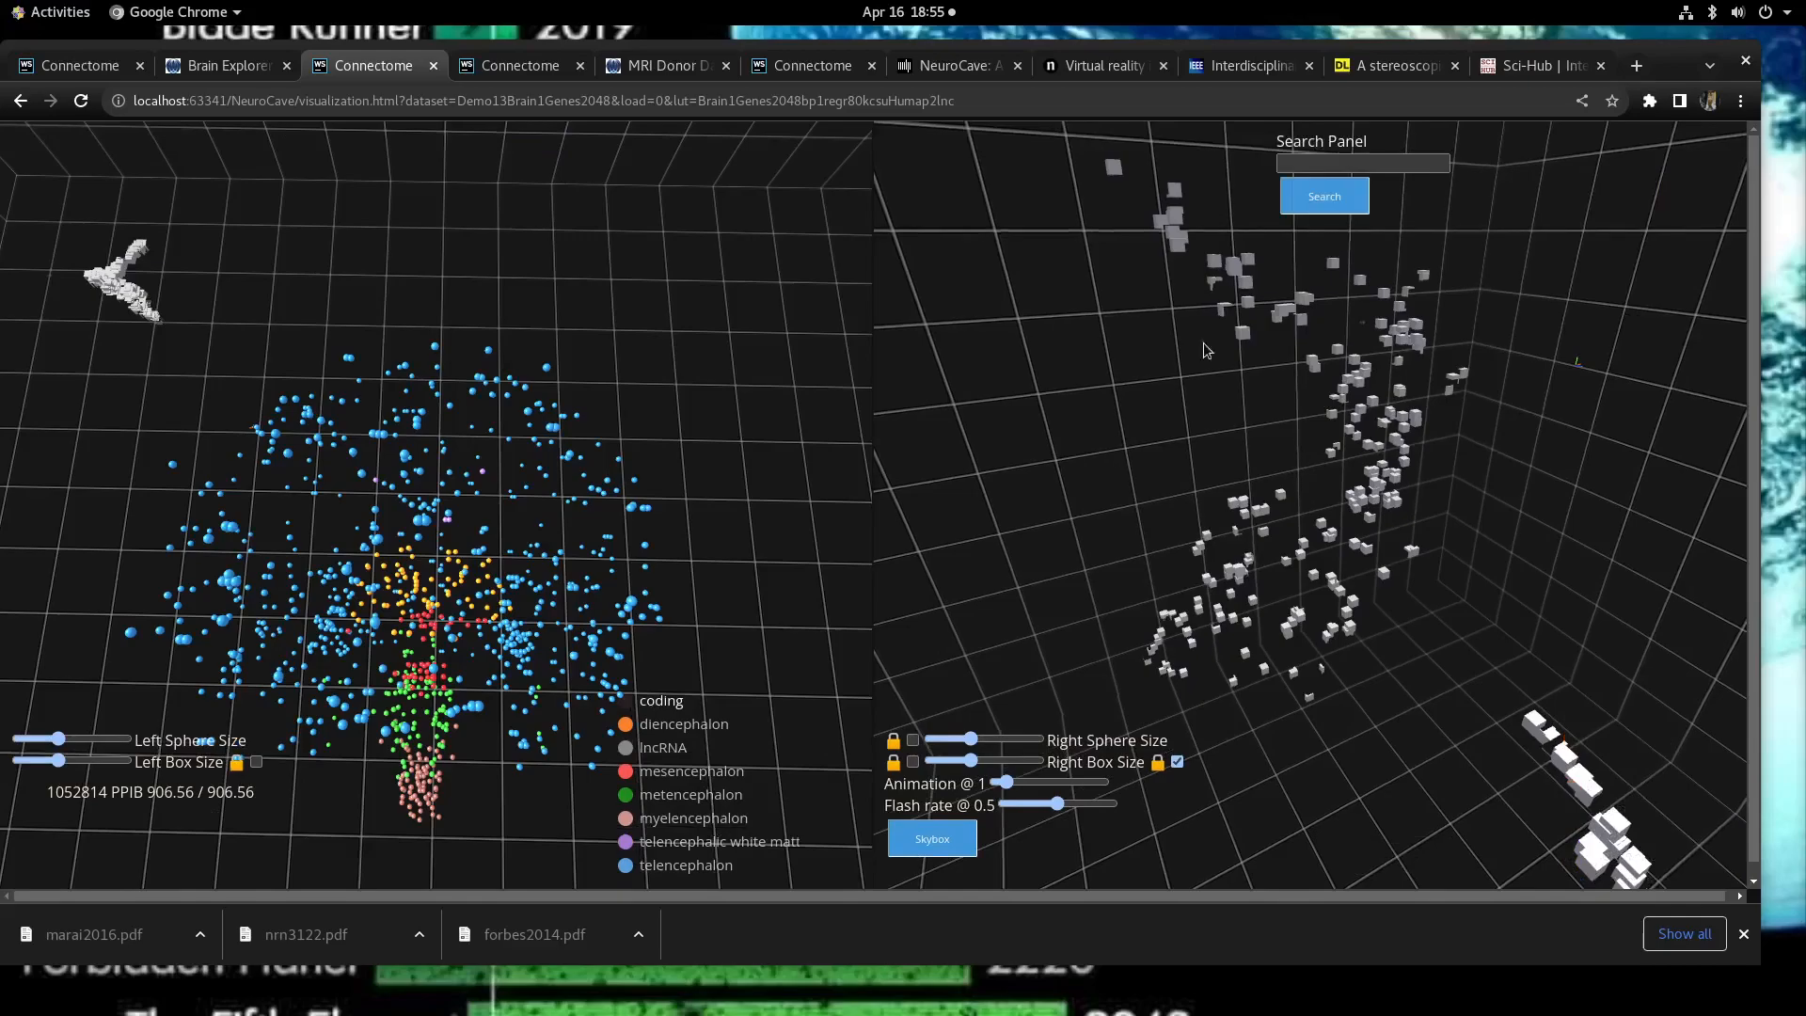
Step: Search for the gene WWOX and select its node in the right view
click(1326, 166)
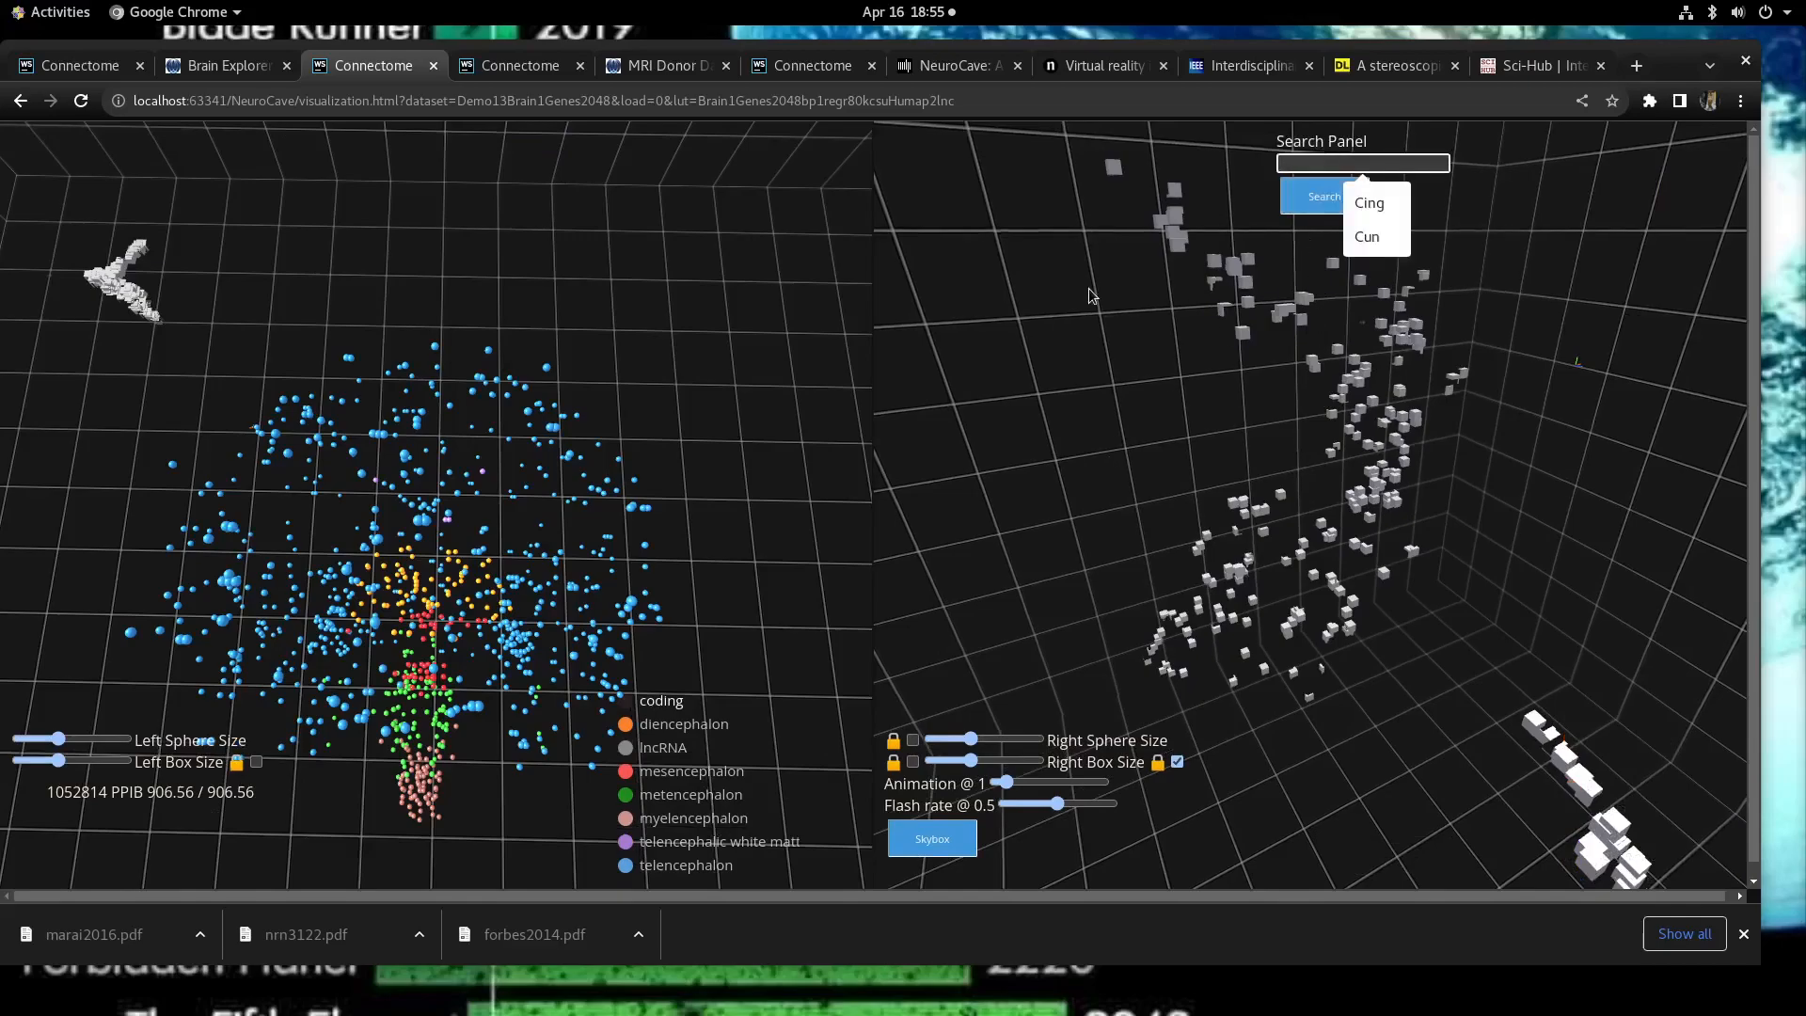
text(WWOX)
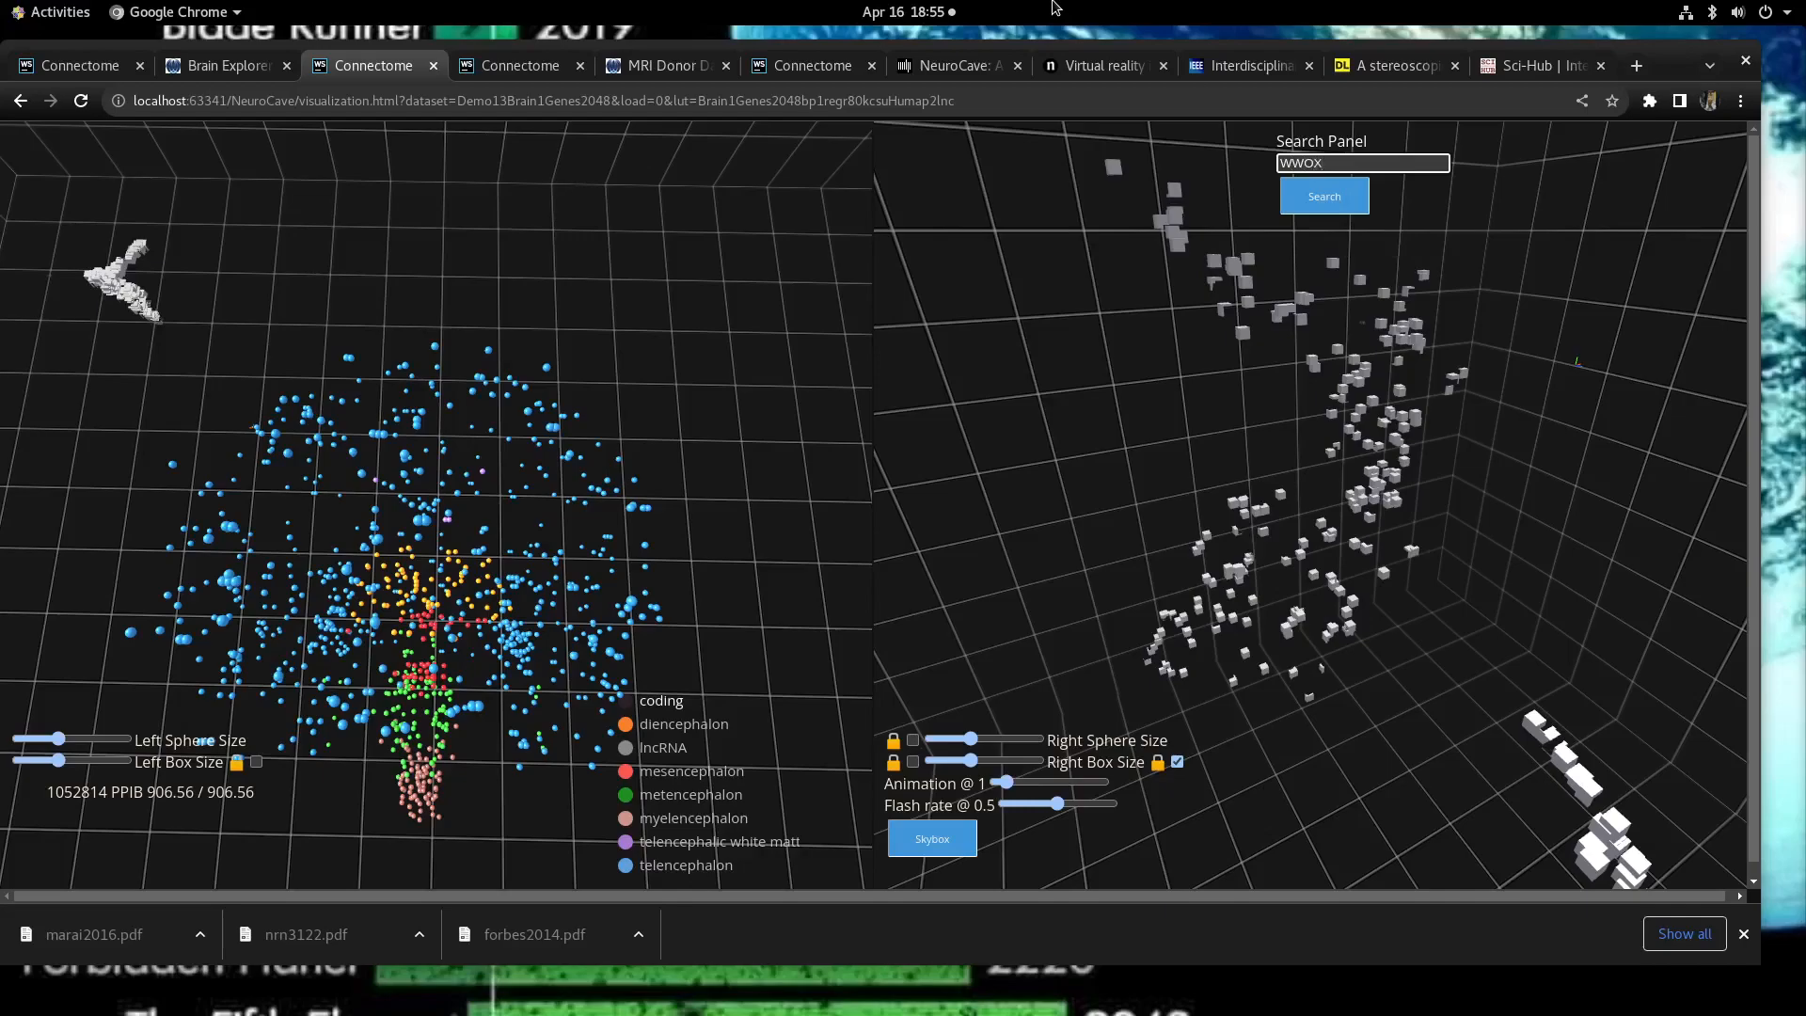
key(Tab)
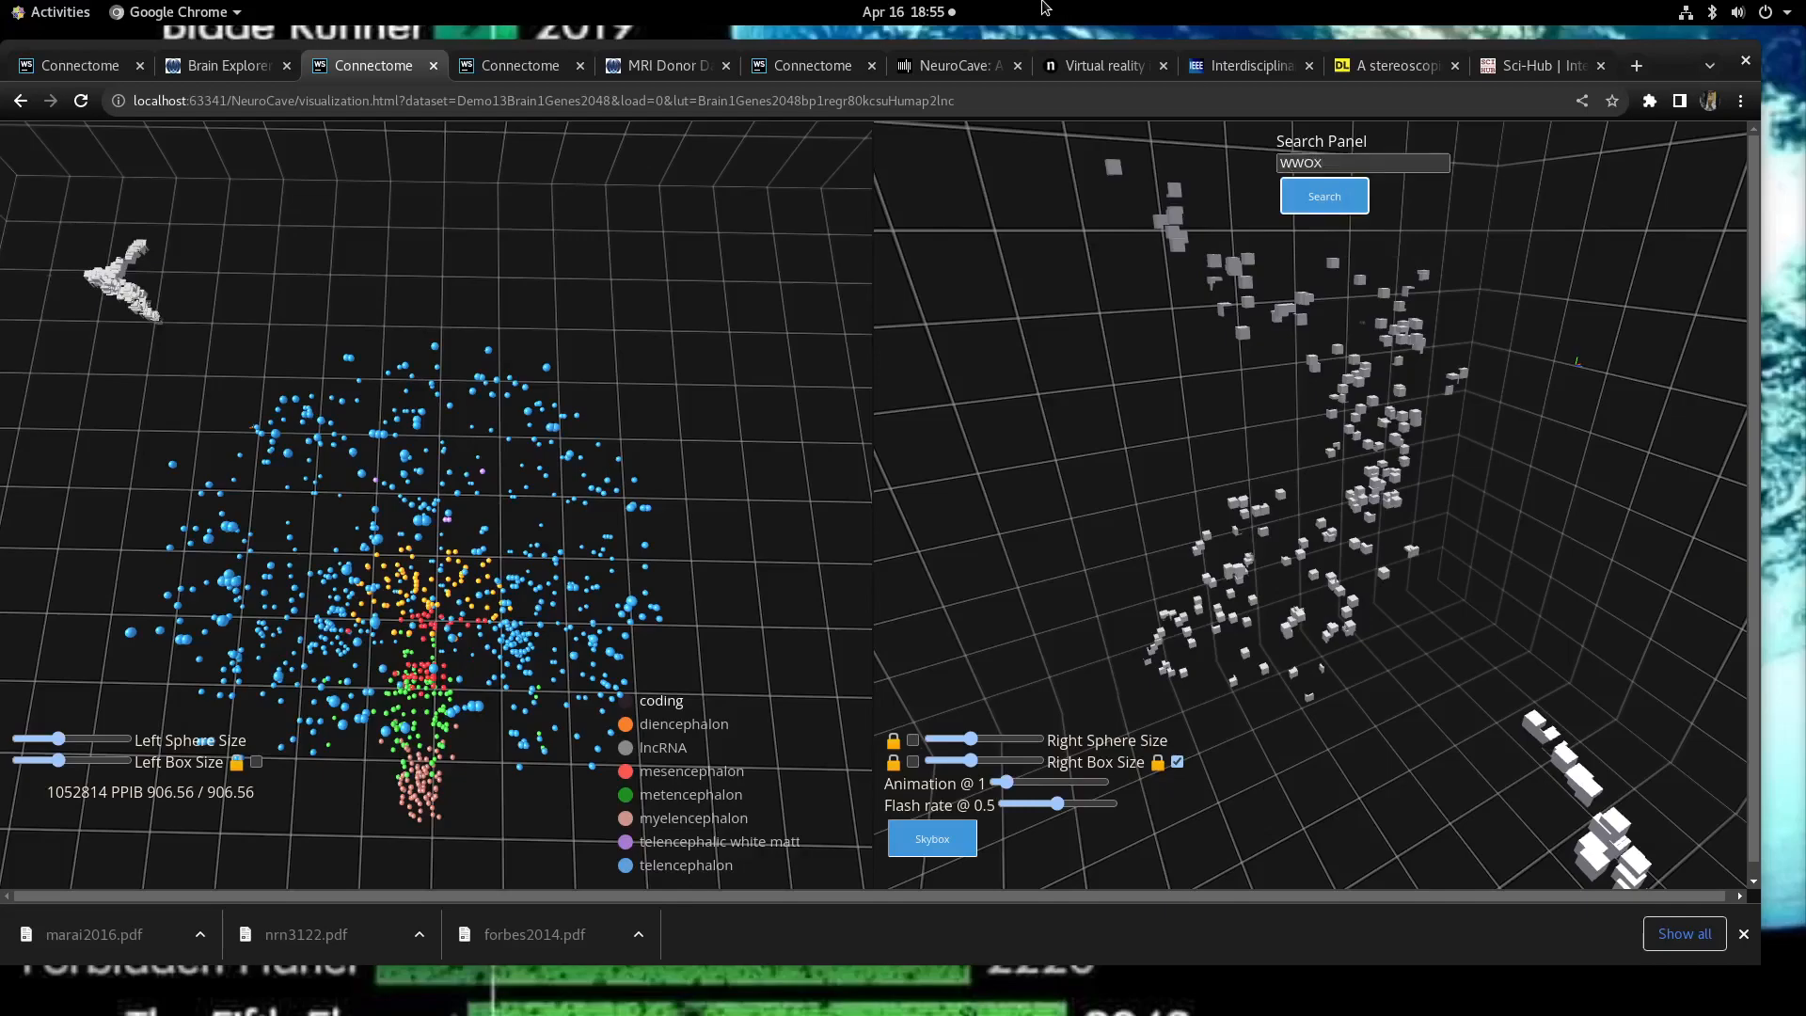
key(Return)
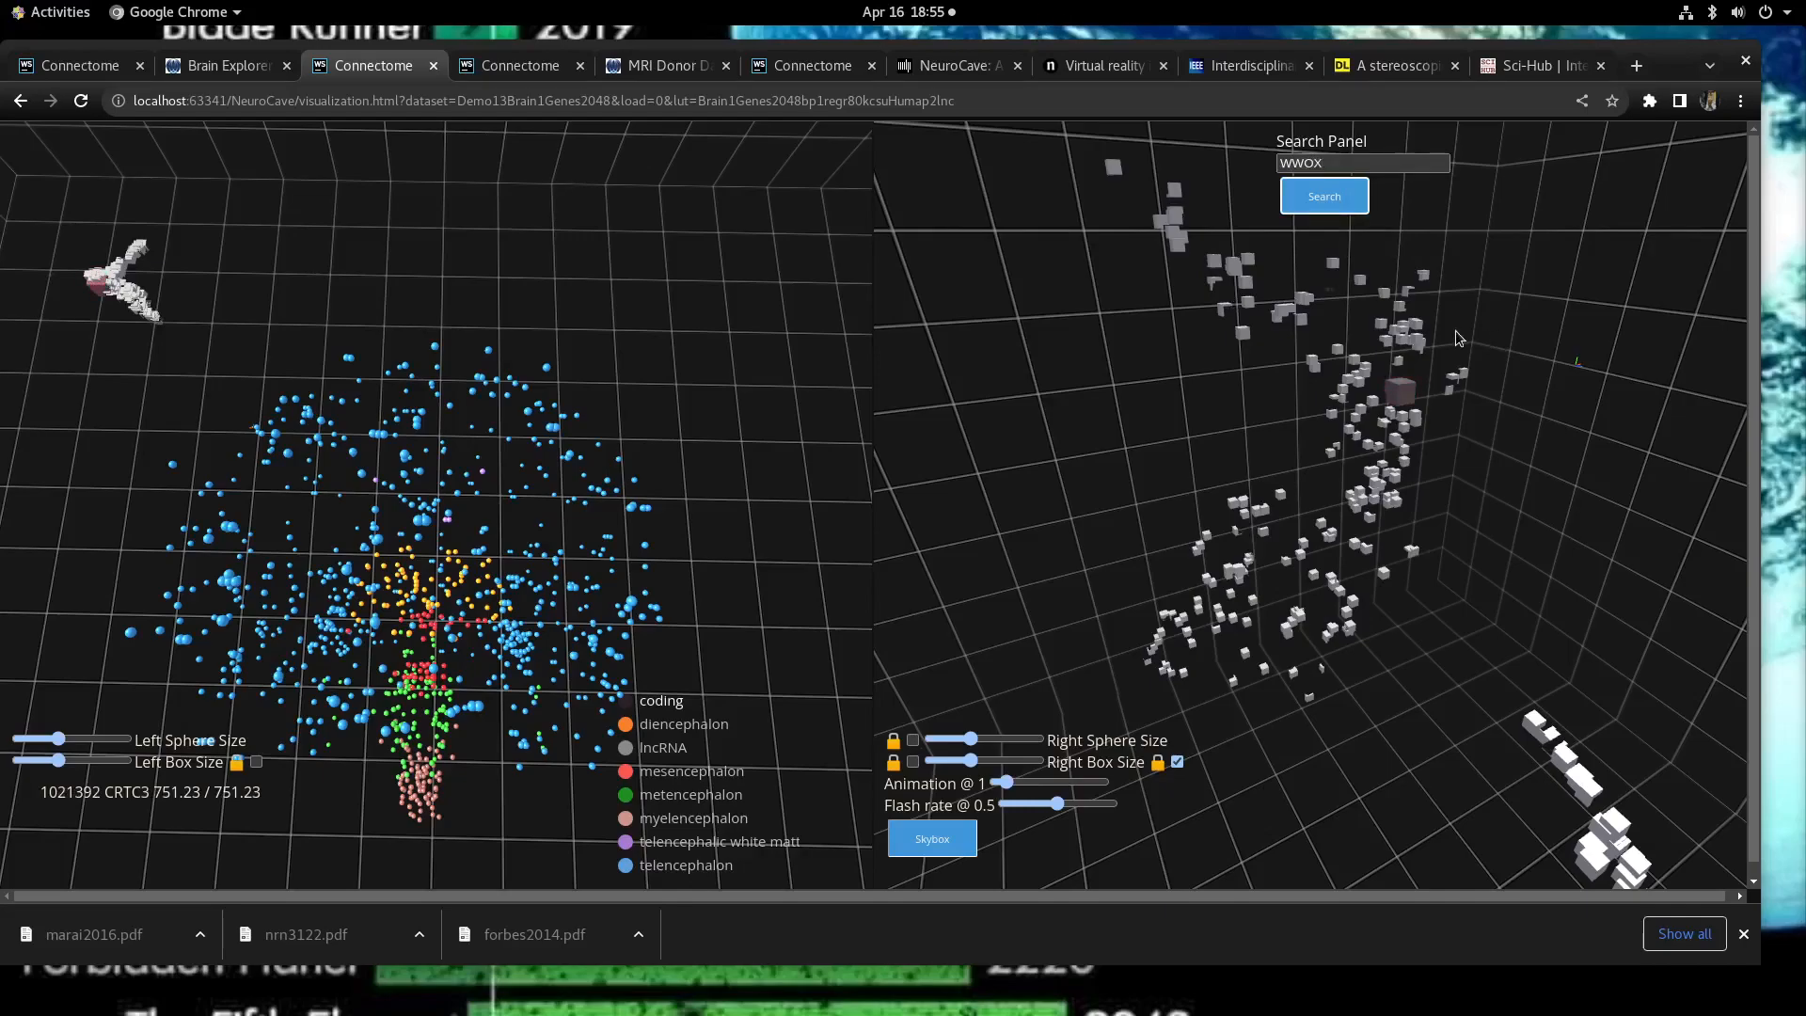
click(1405, 395)
right_click(1051, 429)
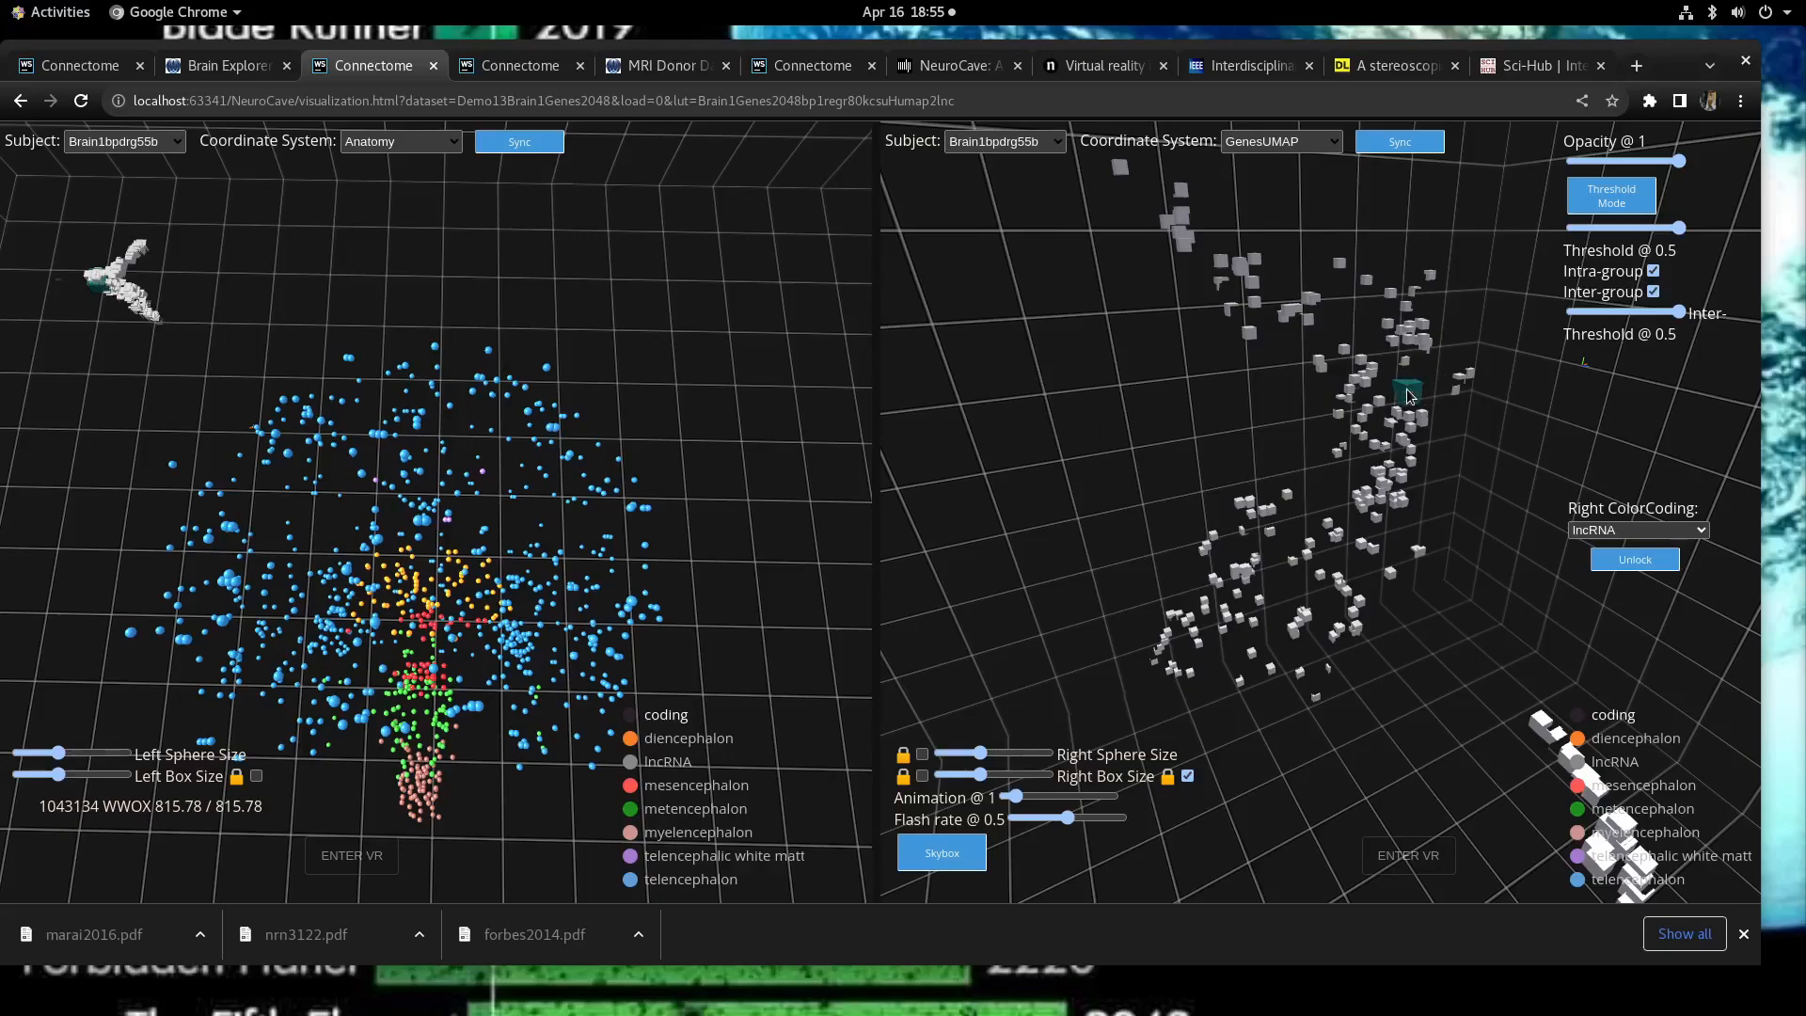
Step: Set the inter-group threshold to 0.7 and the intra-group threshold to 0.25, and inspect WWOX's connections
click(1648, 312)
click(1612, 229)
drag(1617, 228, 1600, 232)
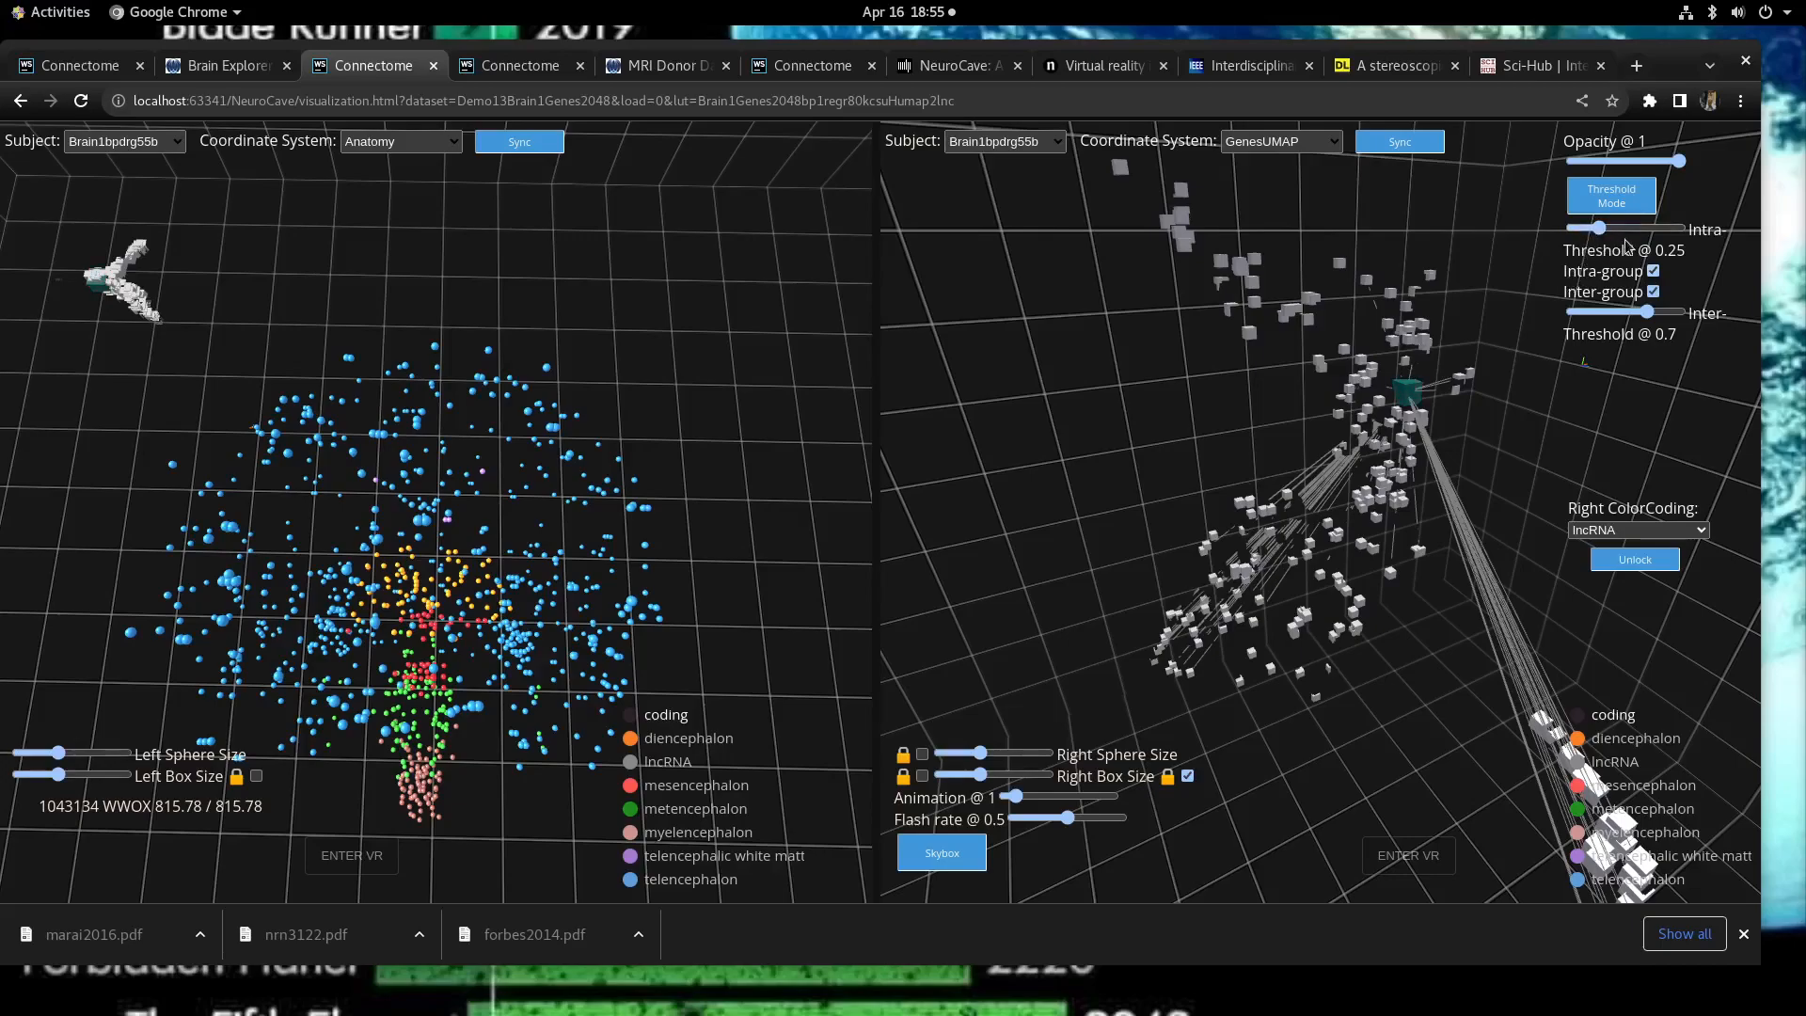
drag(1559, 387, 1505, 417)
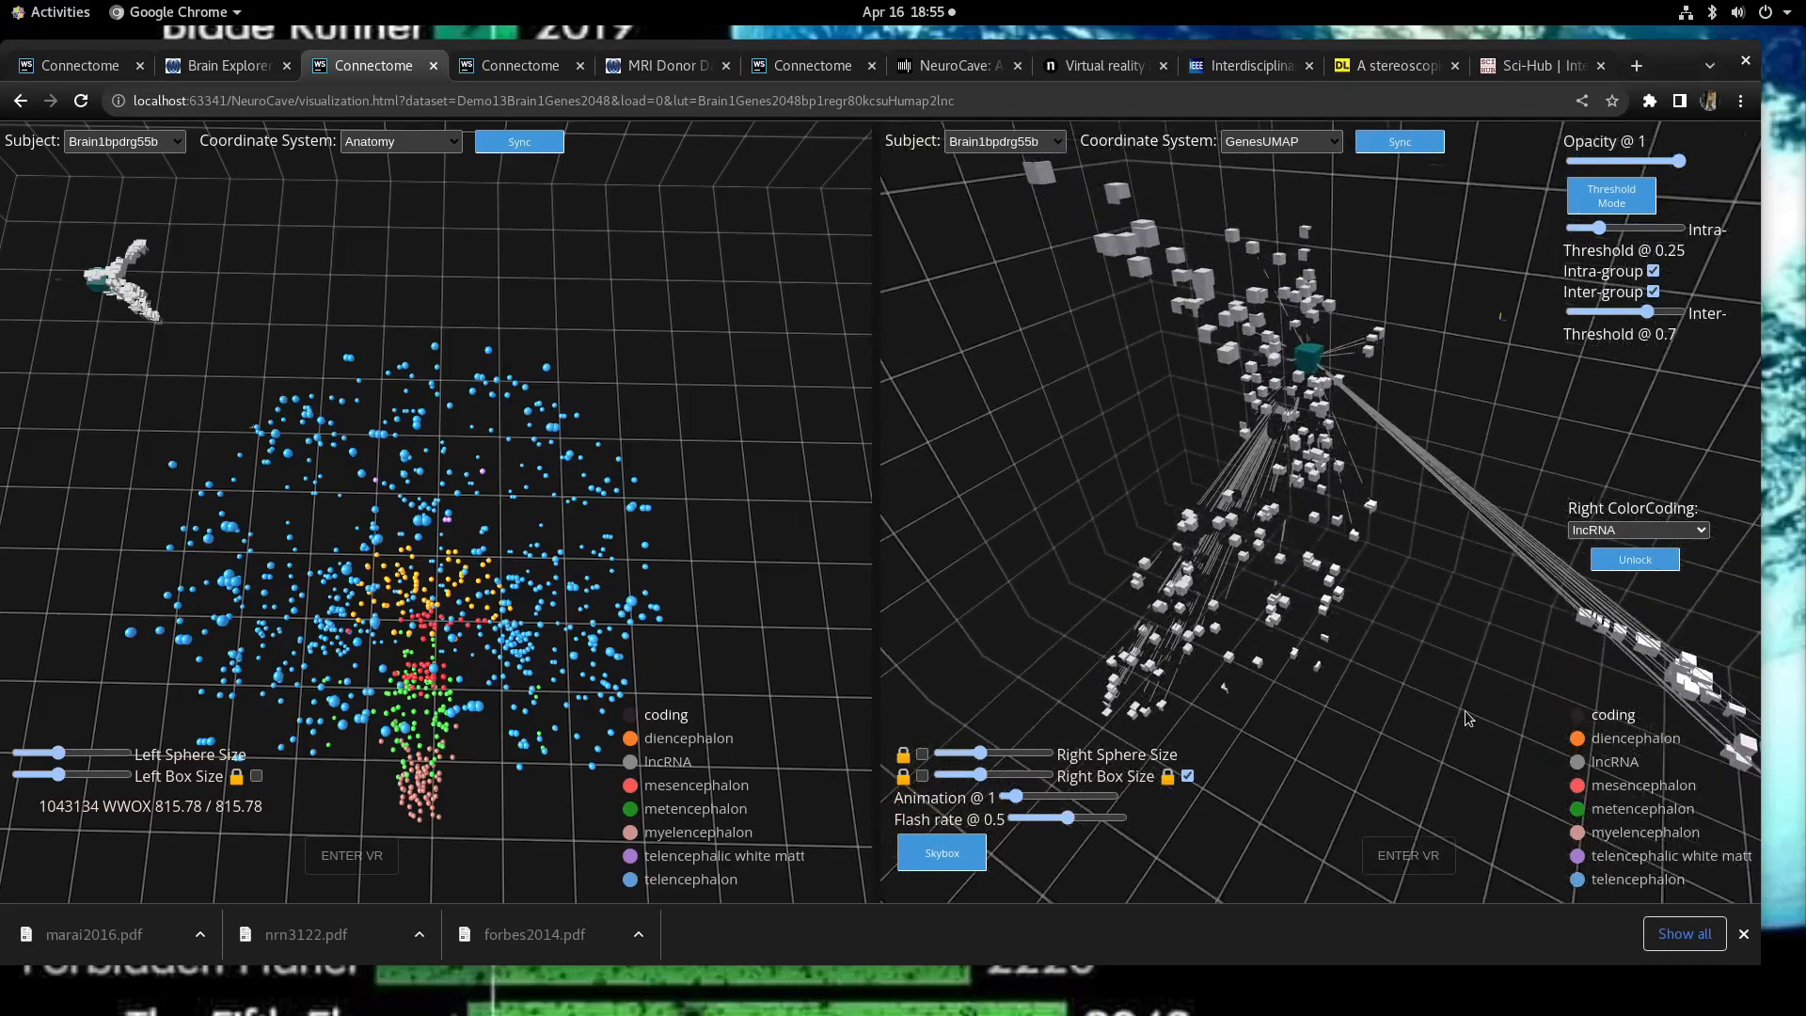
Step: Show the coding genes as translucent and set the inter-group threshold to 0.55
click(1582, 720)
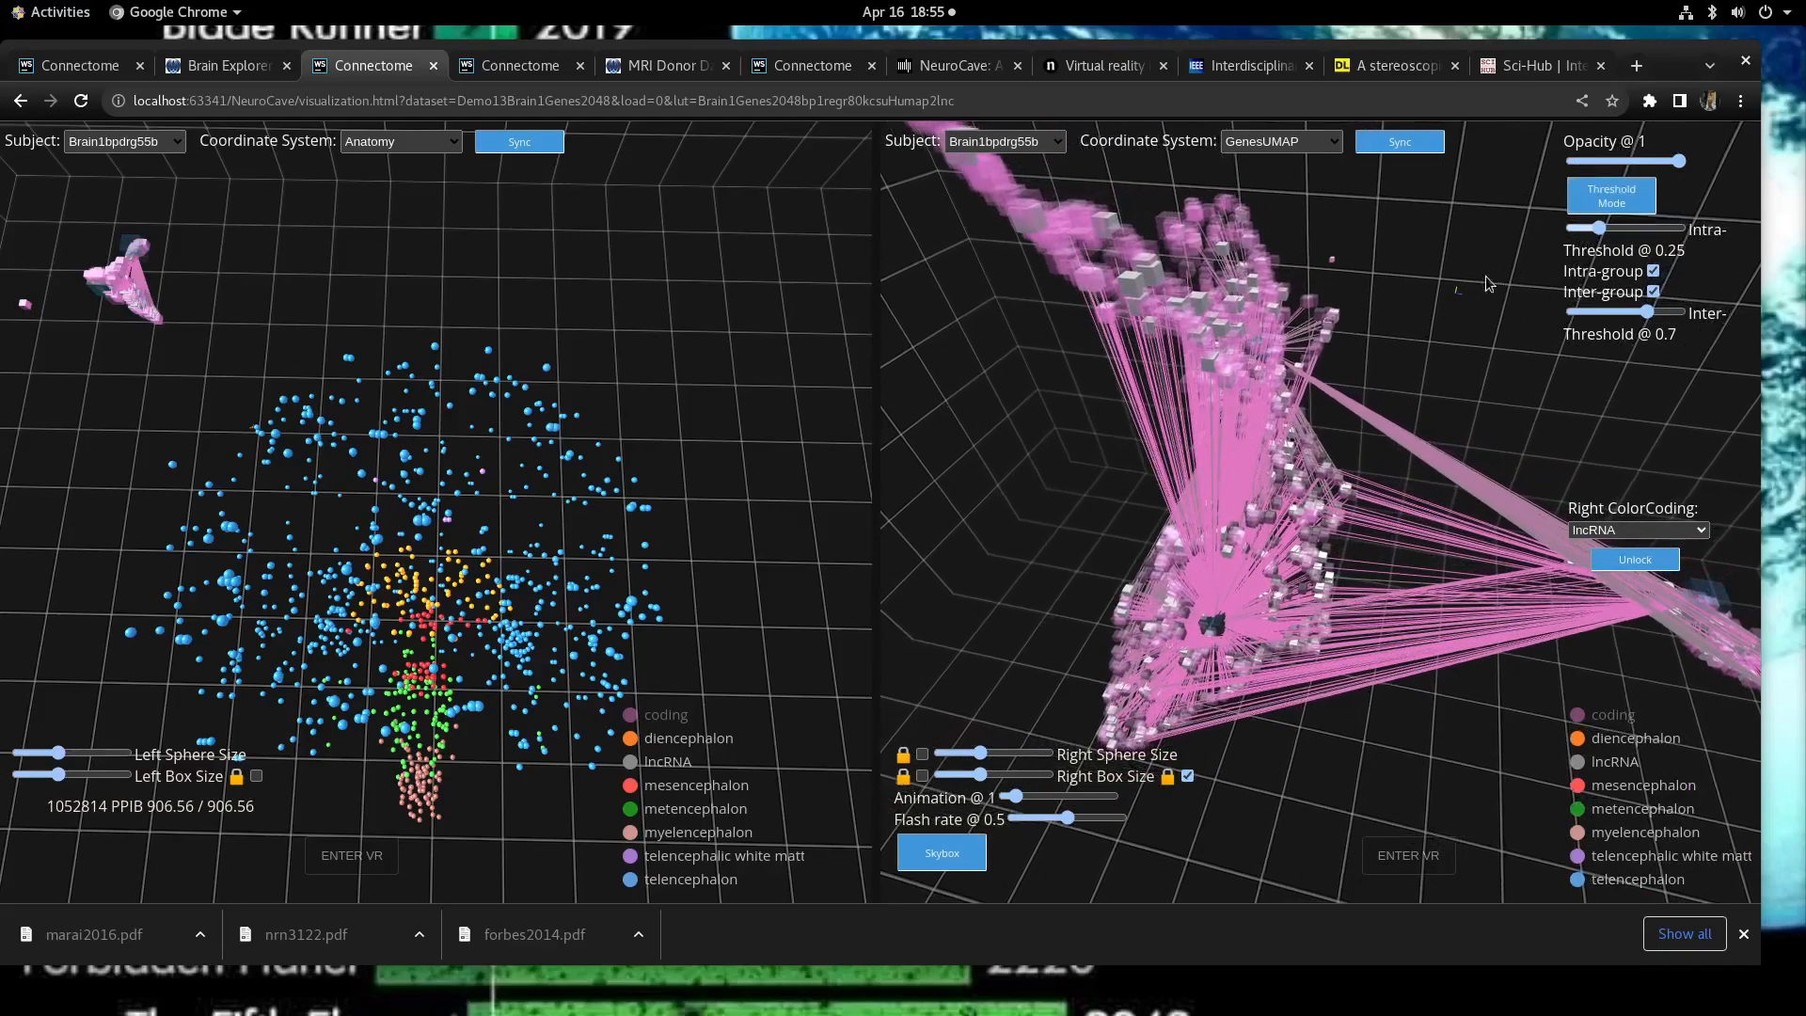
click(1630, 313)
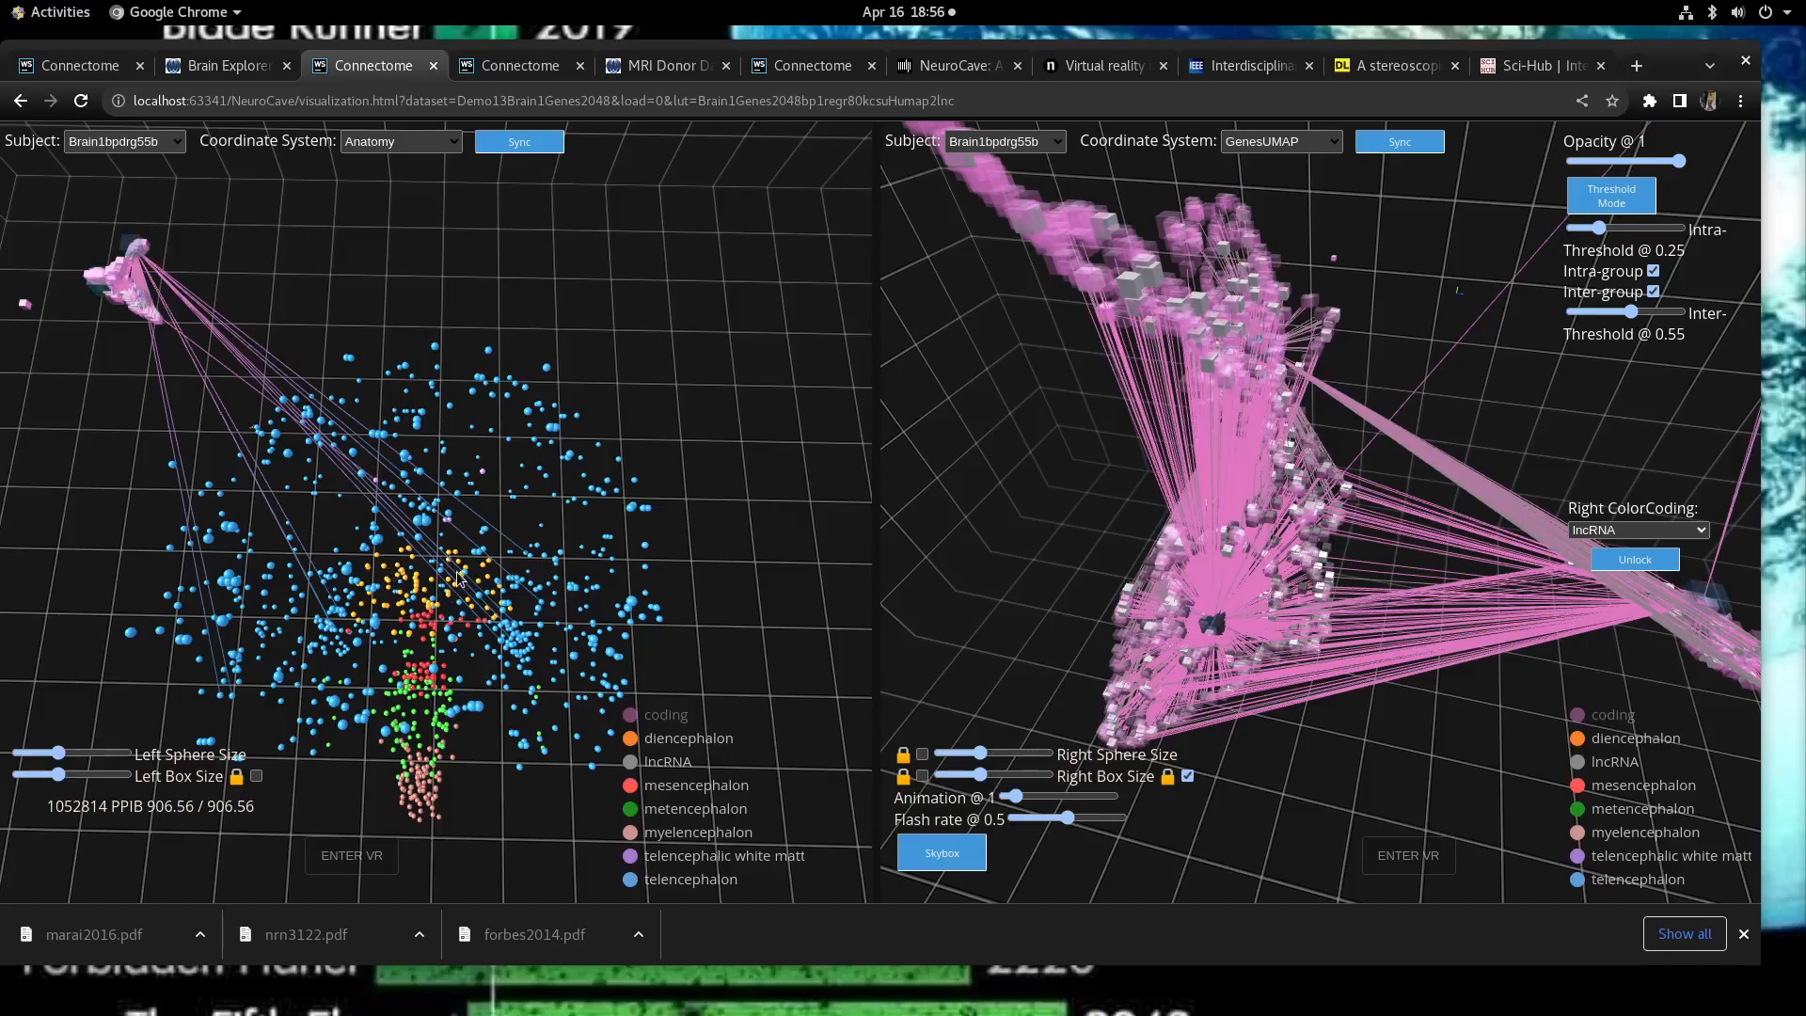
scroll(458, 571, up, 3)
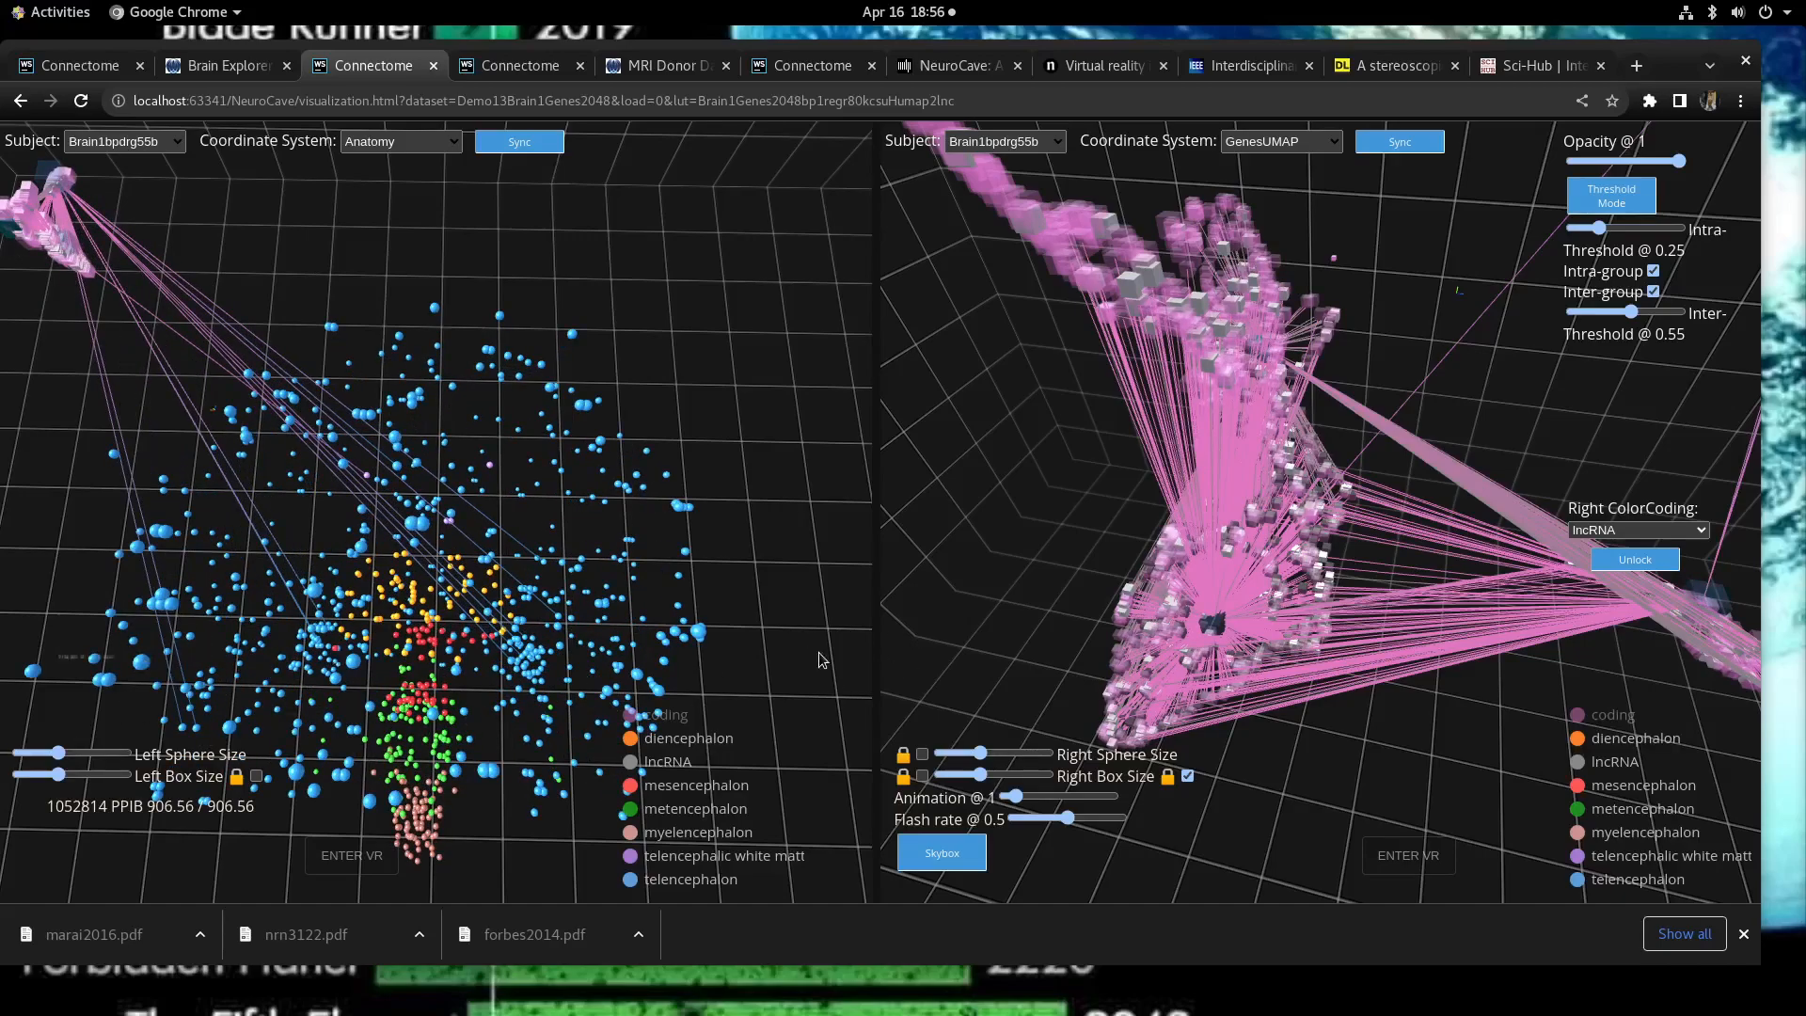
Step: Reduce the right view's sphere and box sizes slightly
drag(980, 754, 961, 754)
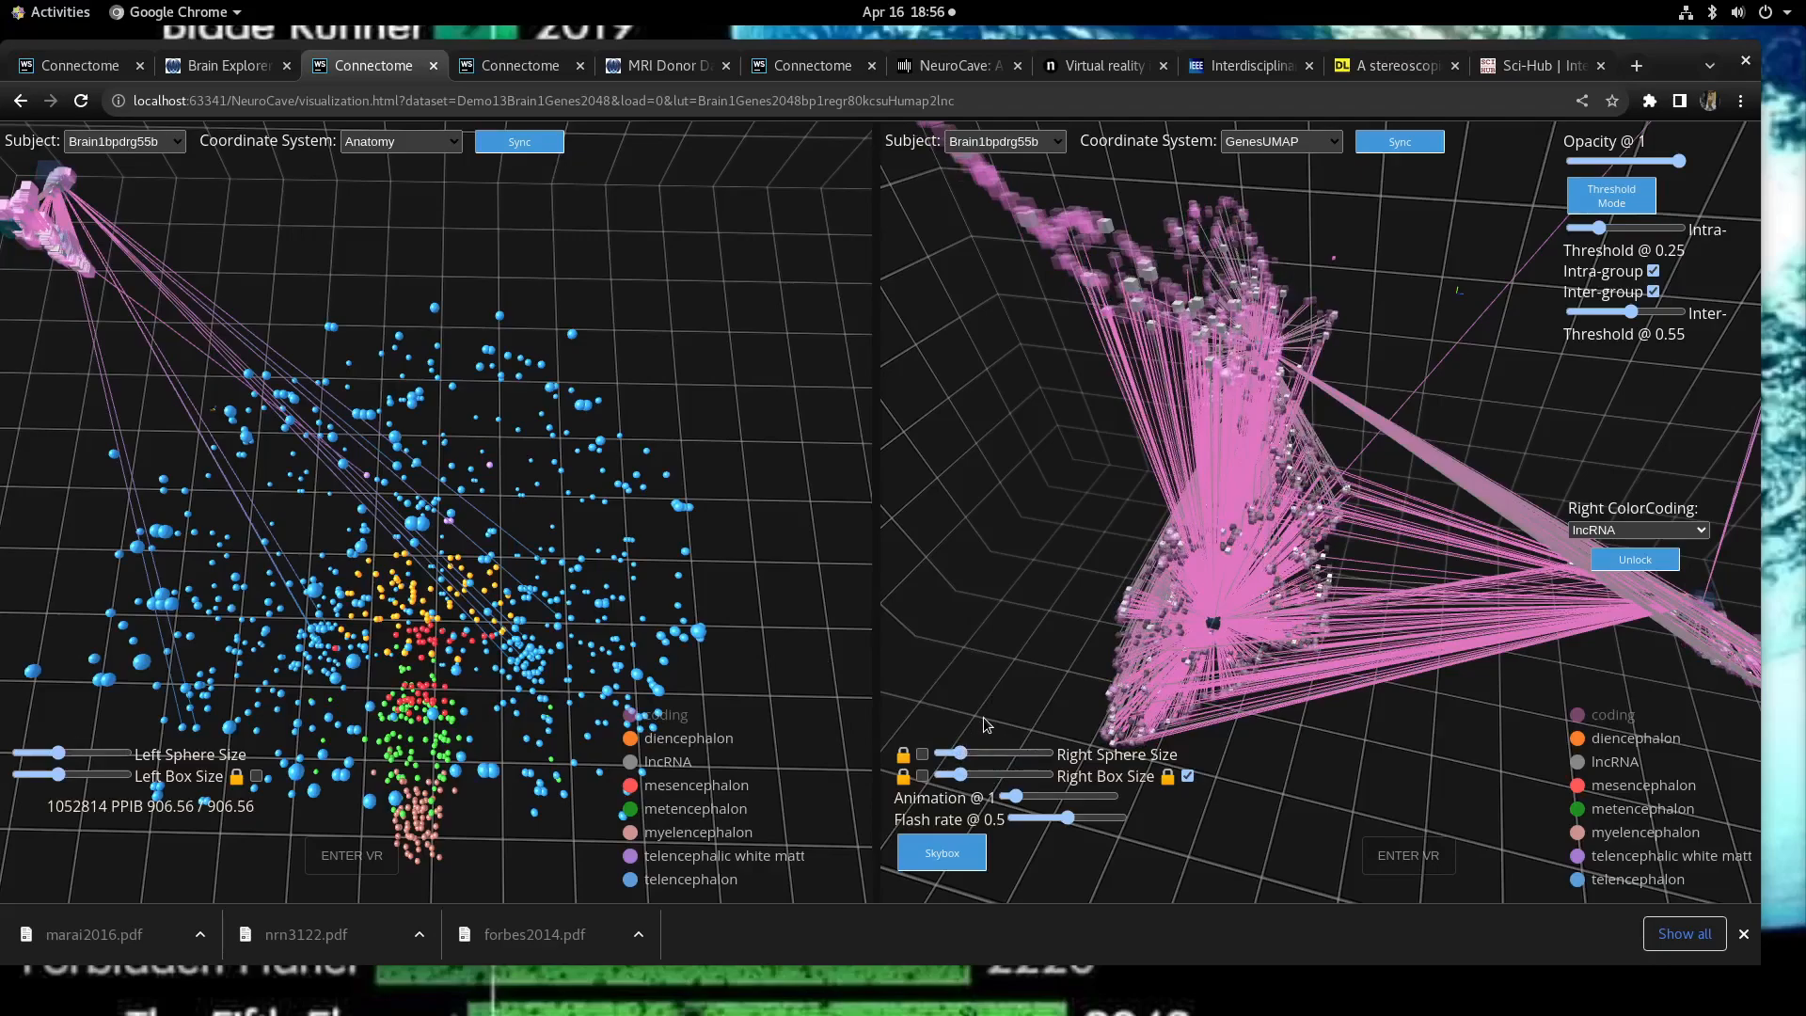
key(Left)
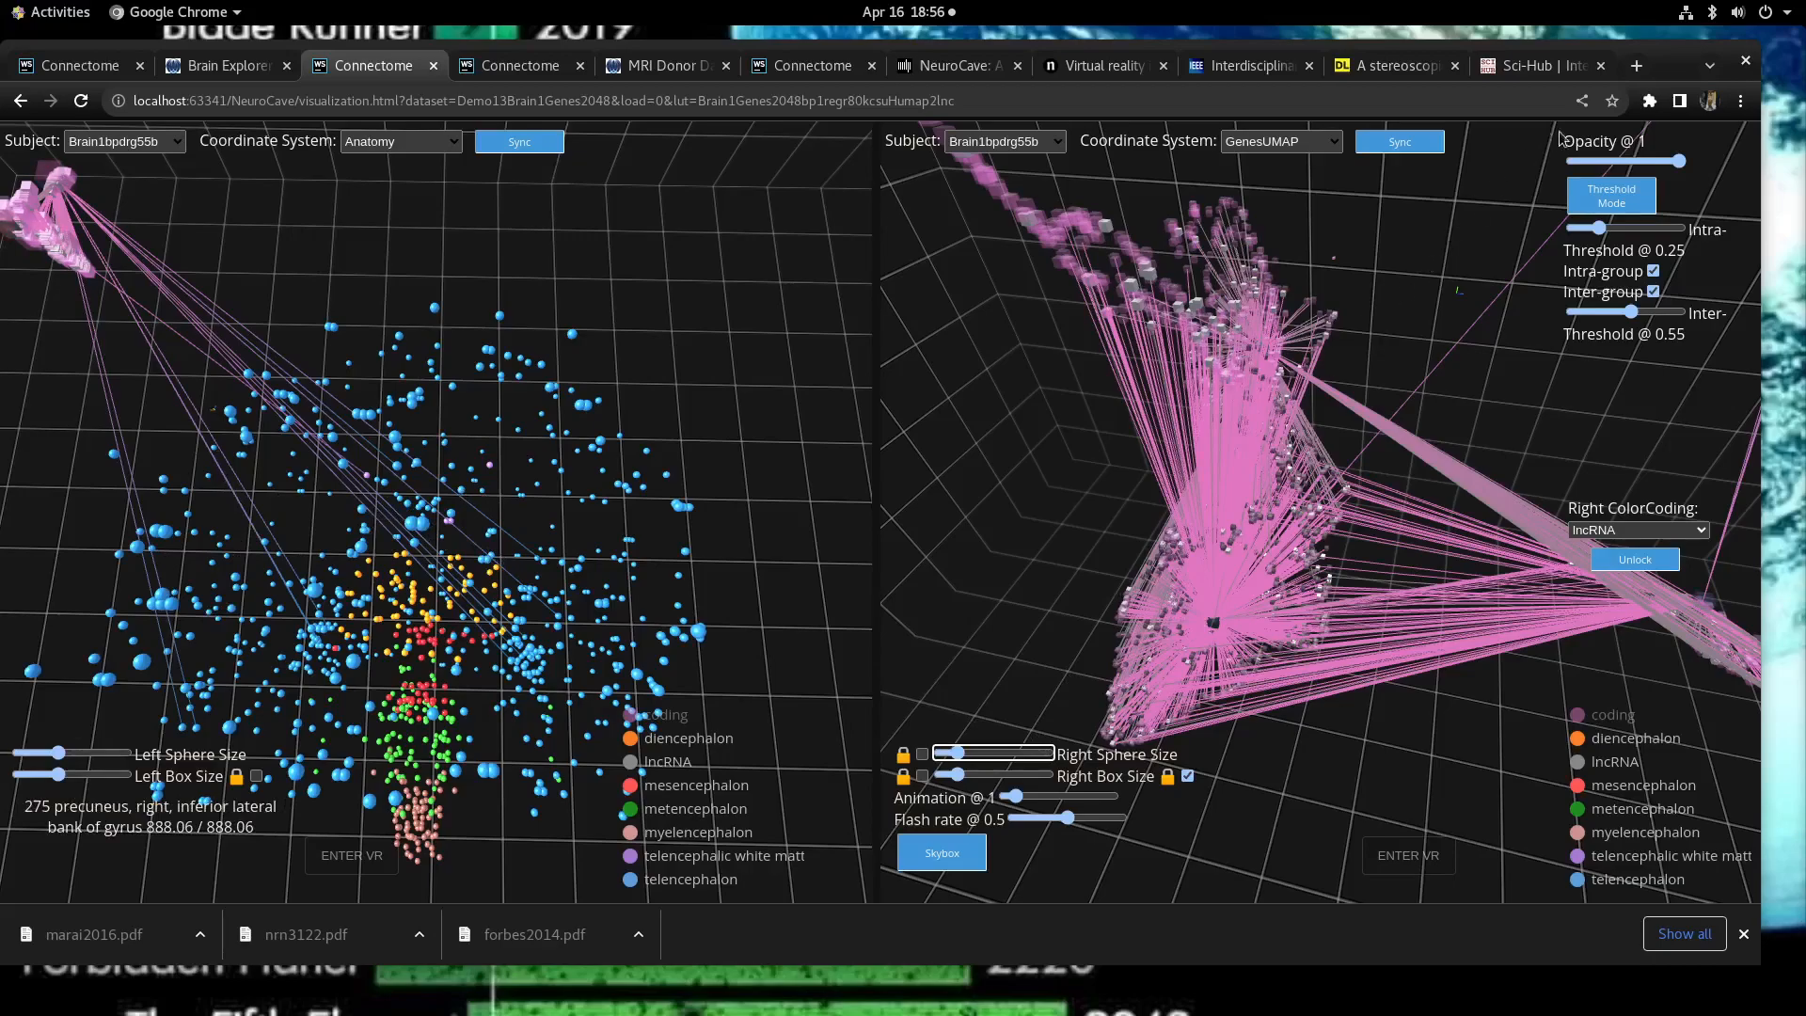
Step: Set the animation to 95, the flash rate to 0.88 and the opacity to 0.06
click(1108, 796)
click(1116, 817)
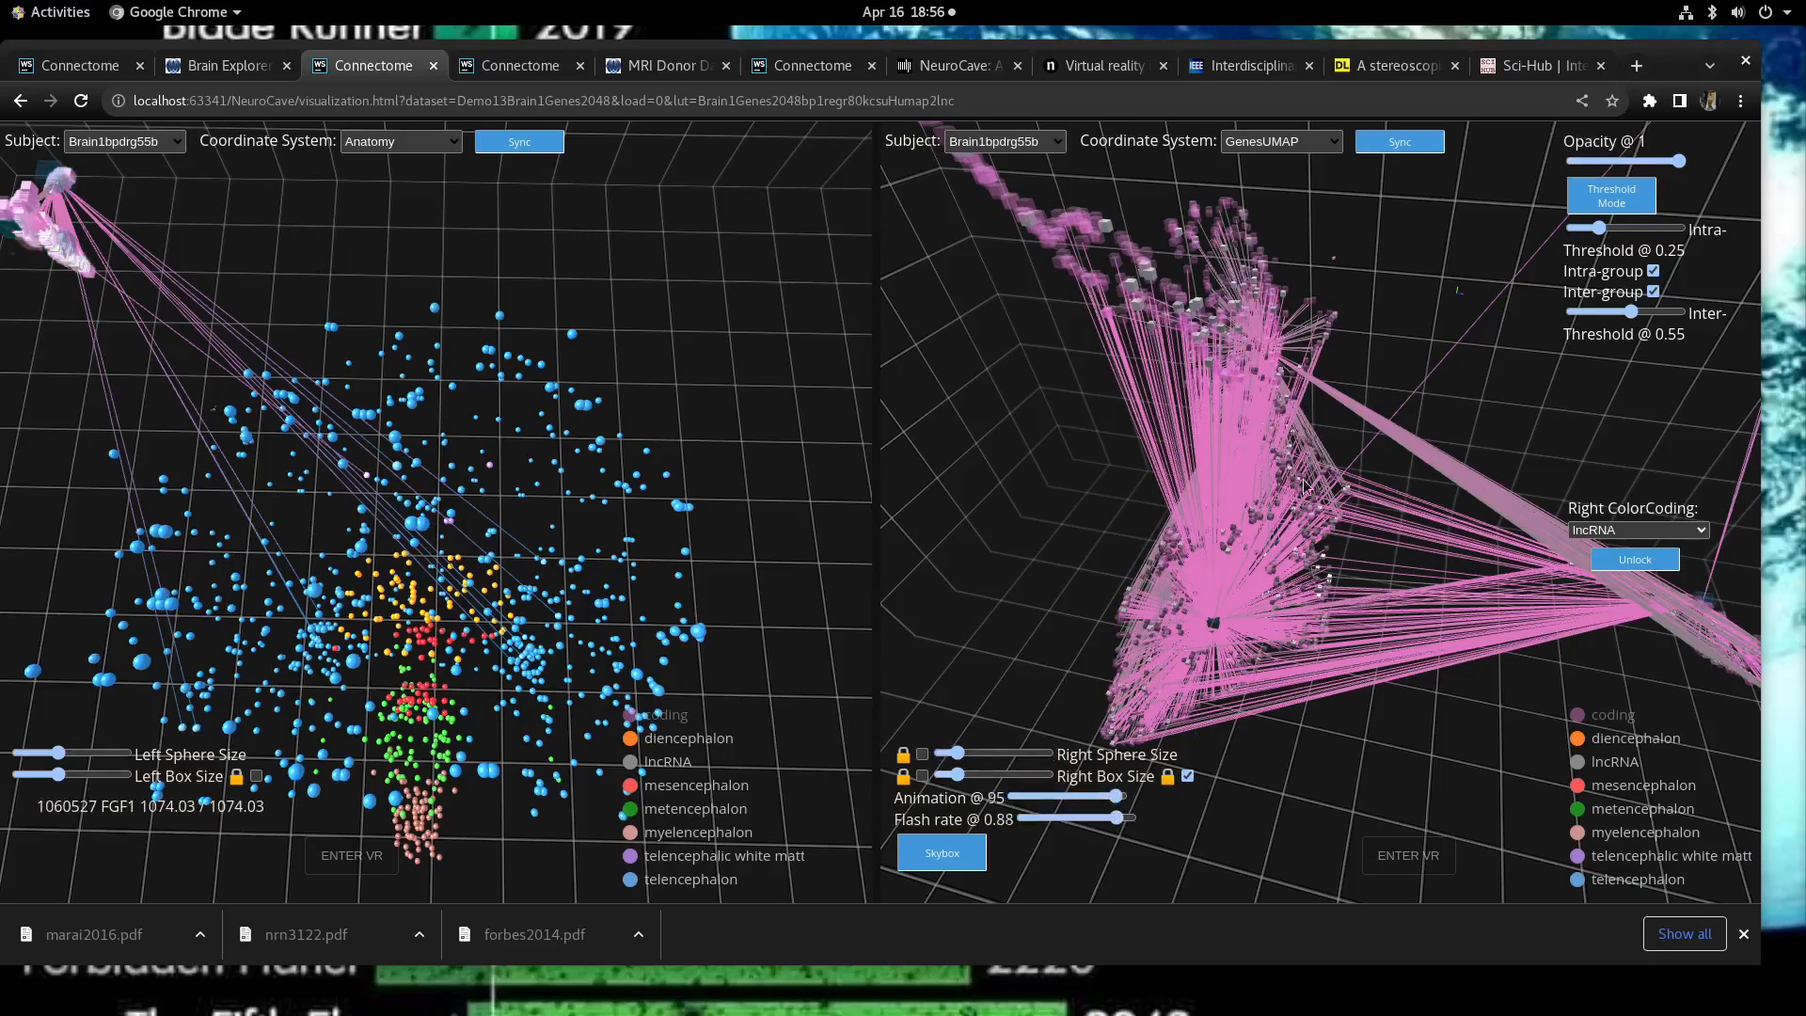
click(1578, 160)
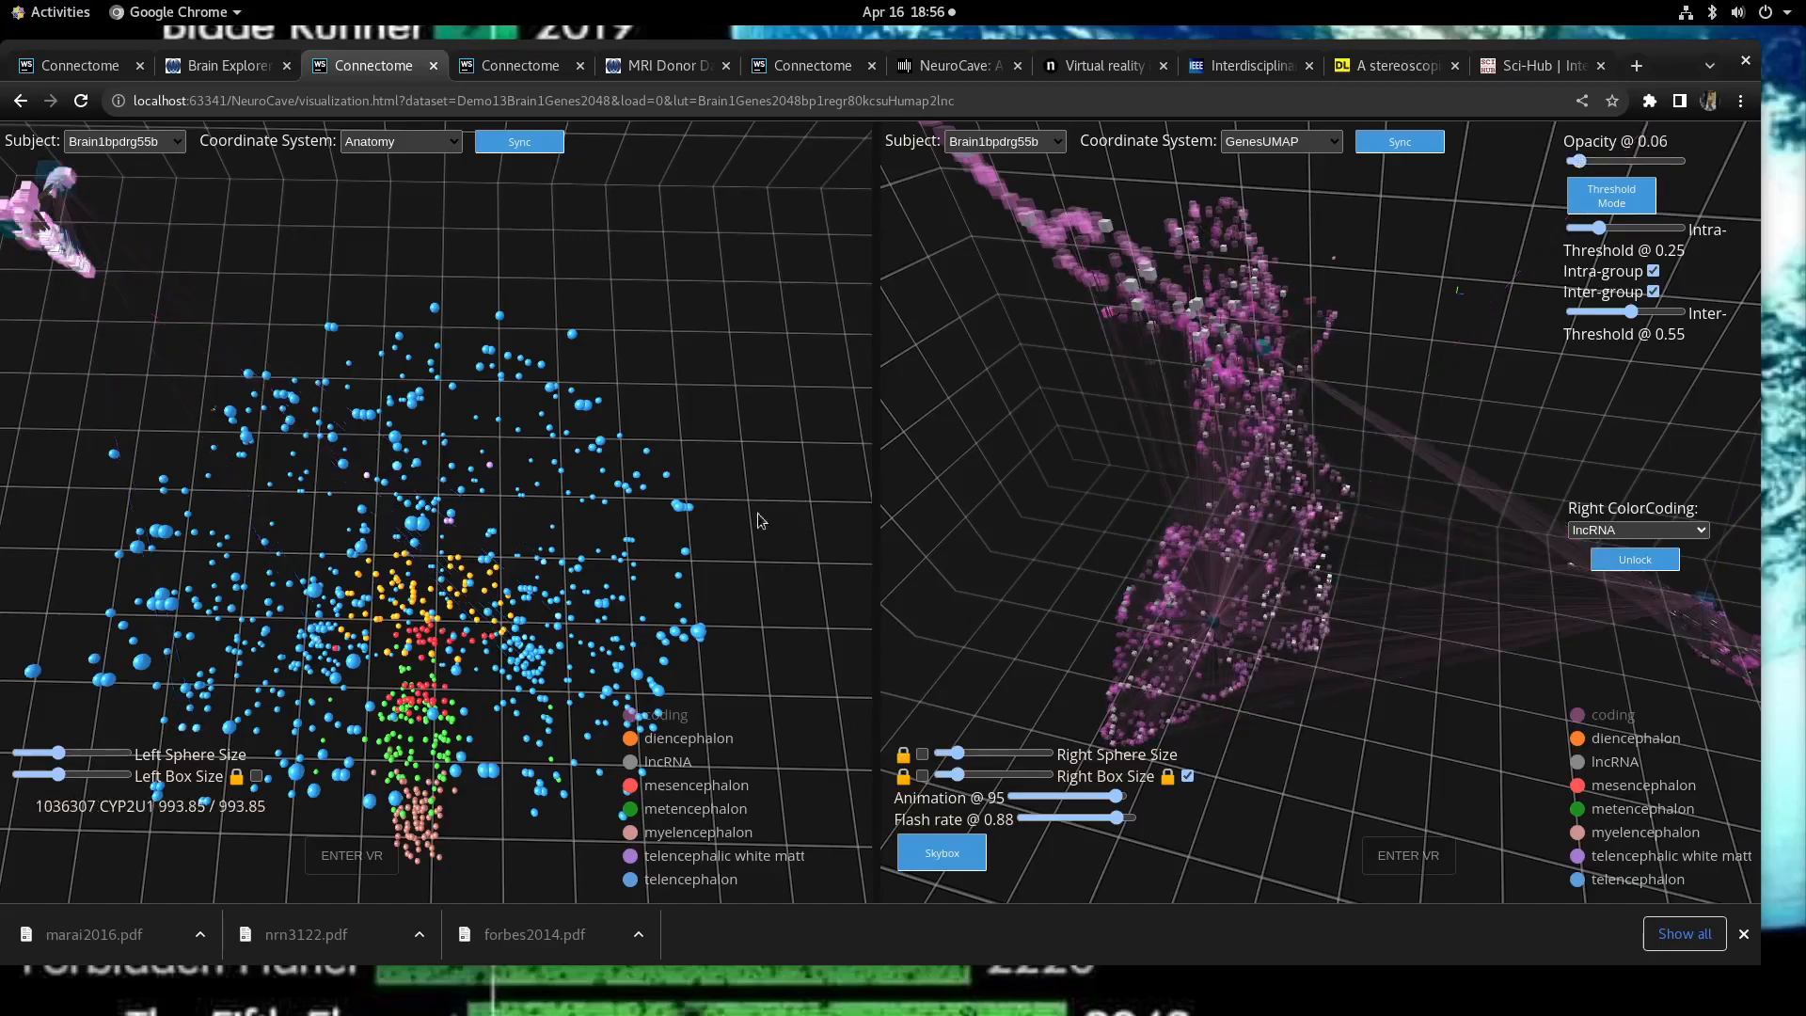
Step: Zoom and orbit the left anatomical view to examine the brain regions connected to the selected gene
scroll(415, 488, up, 5)
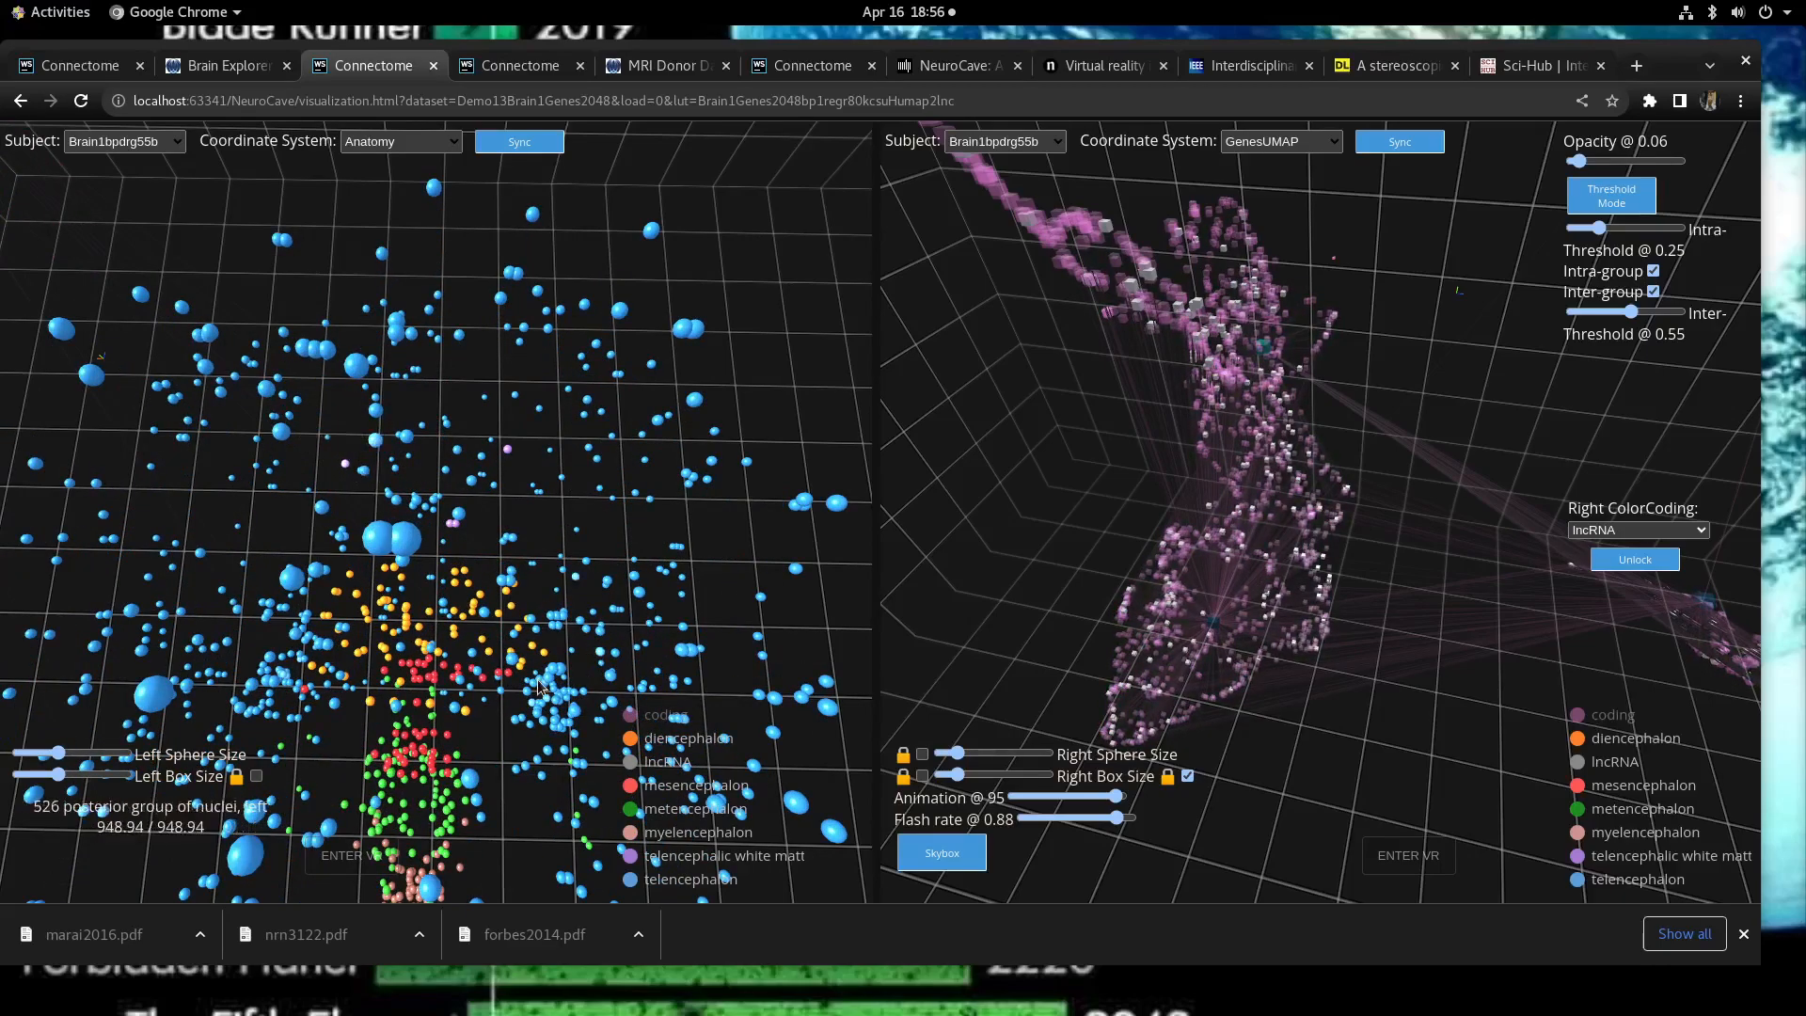
scroll(536, 689, down, 3)
scroll(536, 690, down, 3)
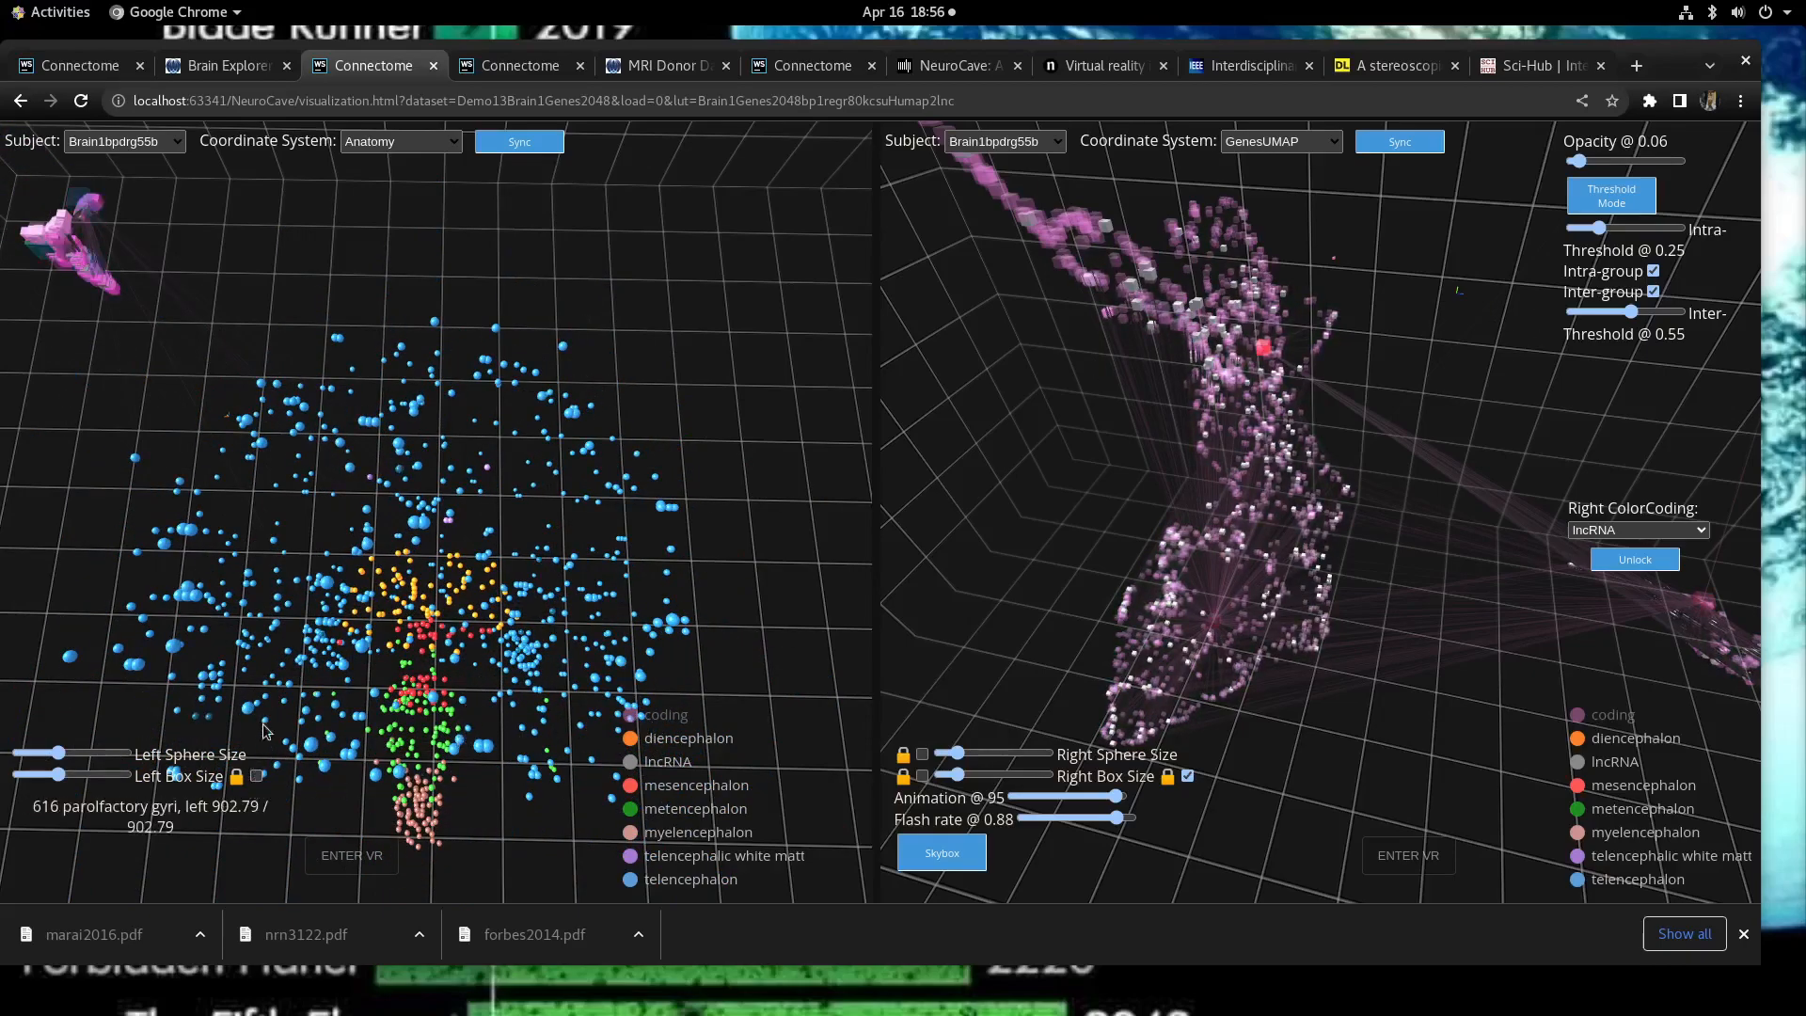
scroll(378, 618, up, 1)
scroll(376, 611, up, 4)
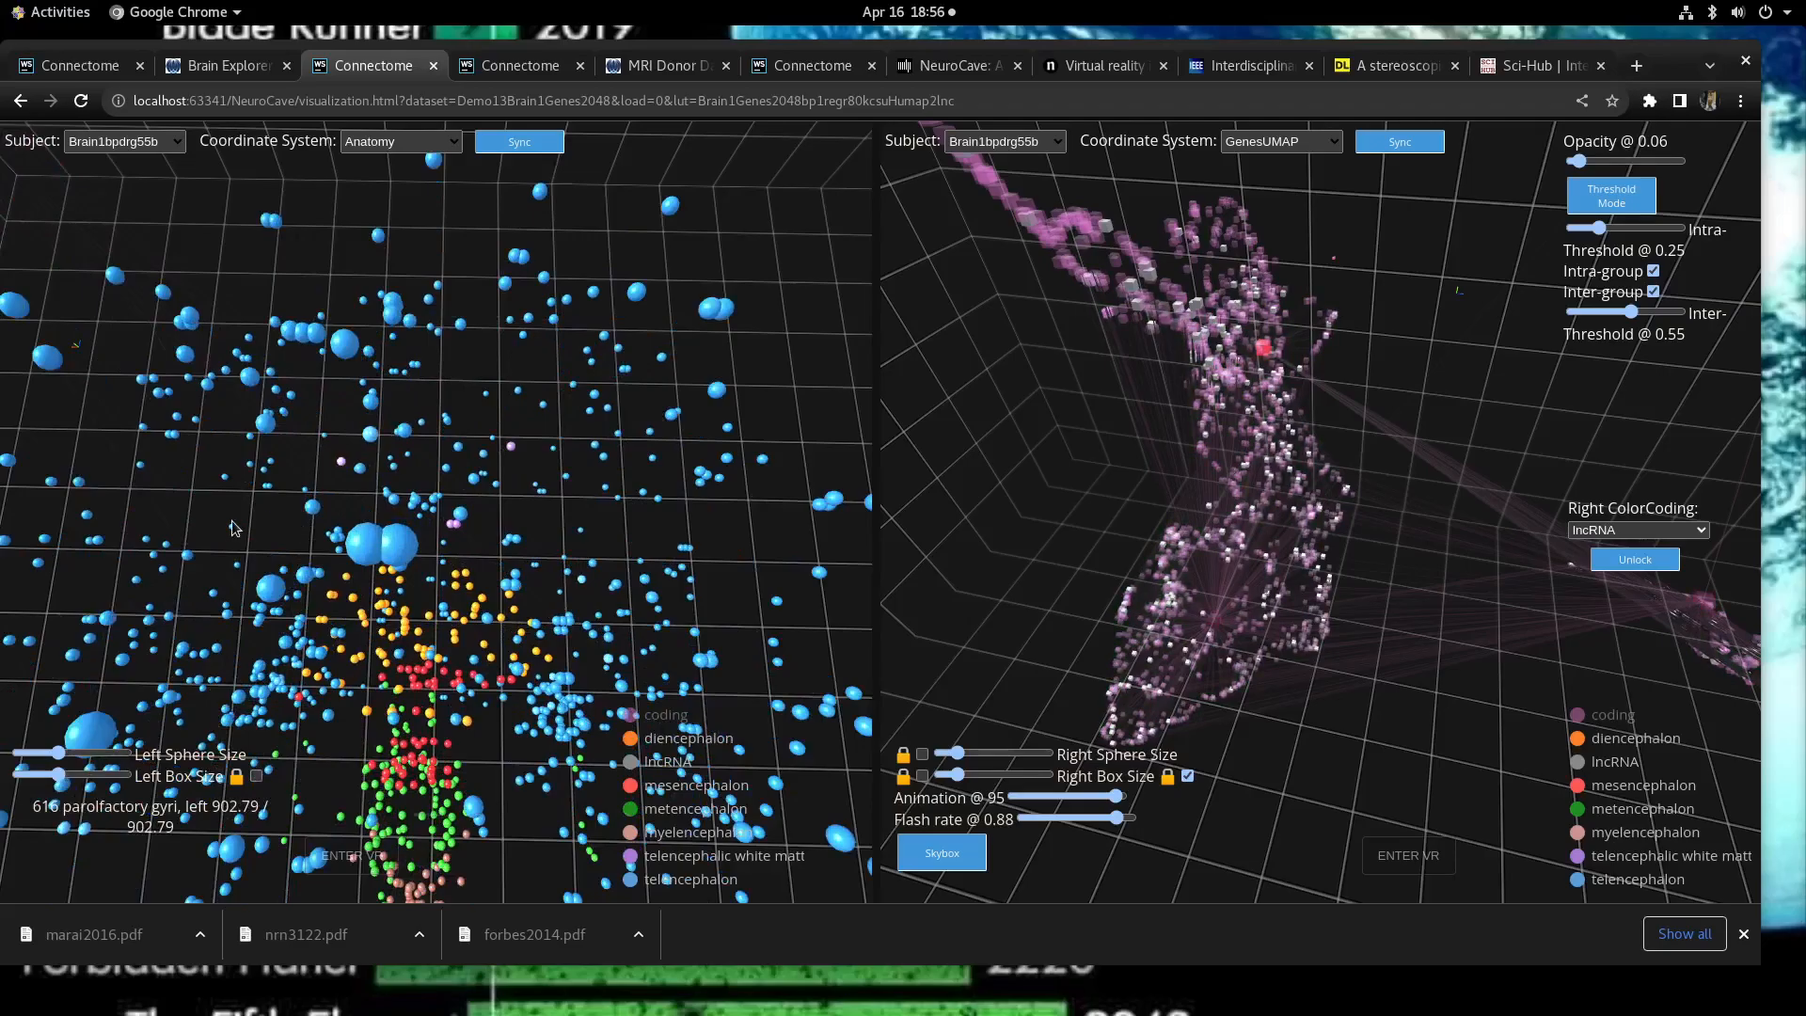
scroll(211, 499, up, 5)
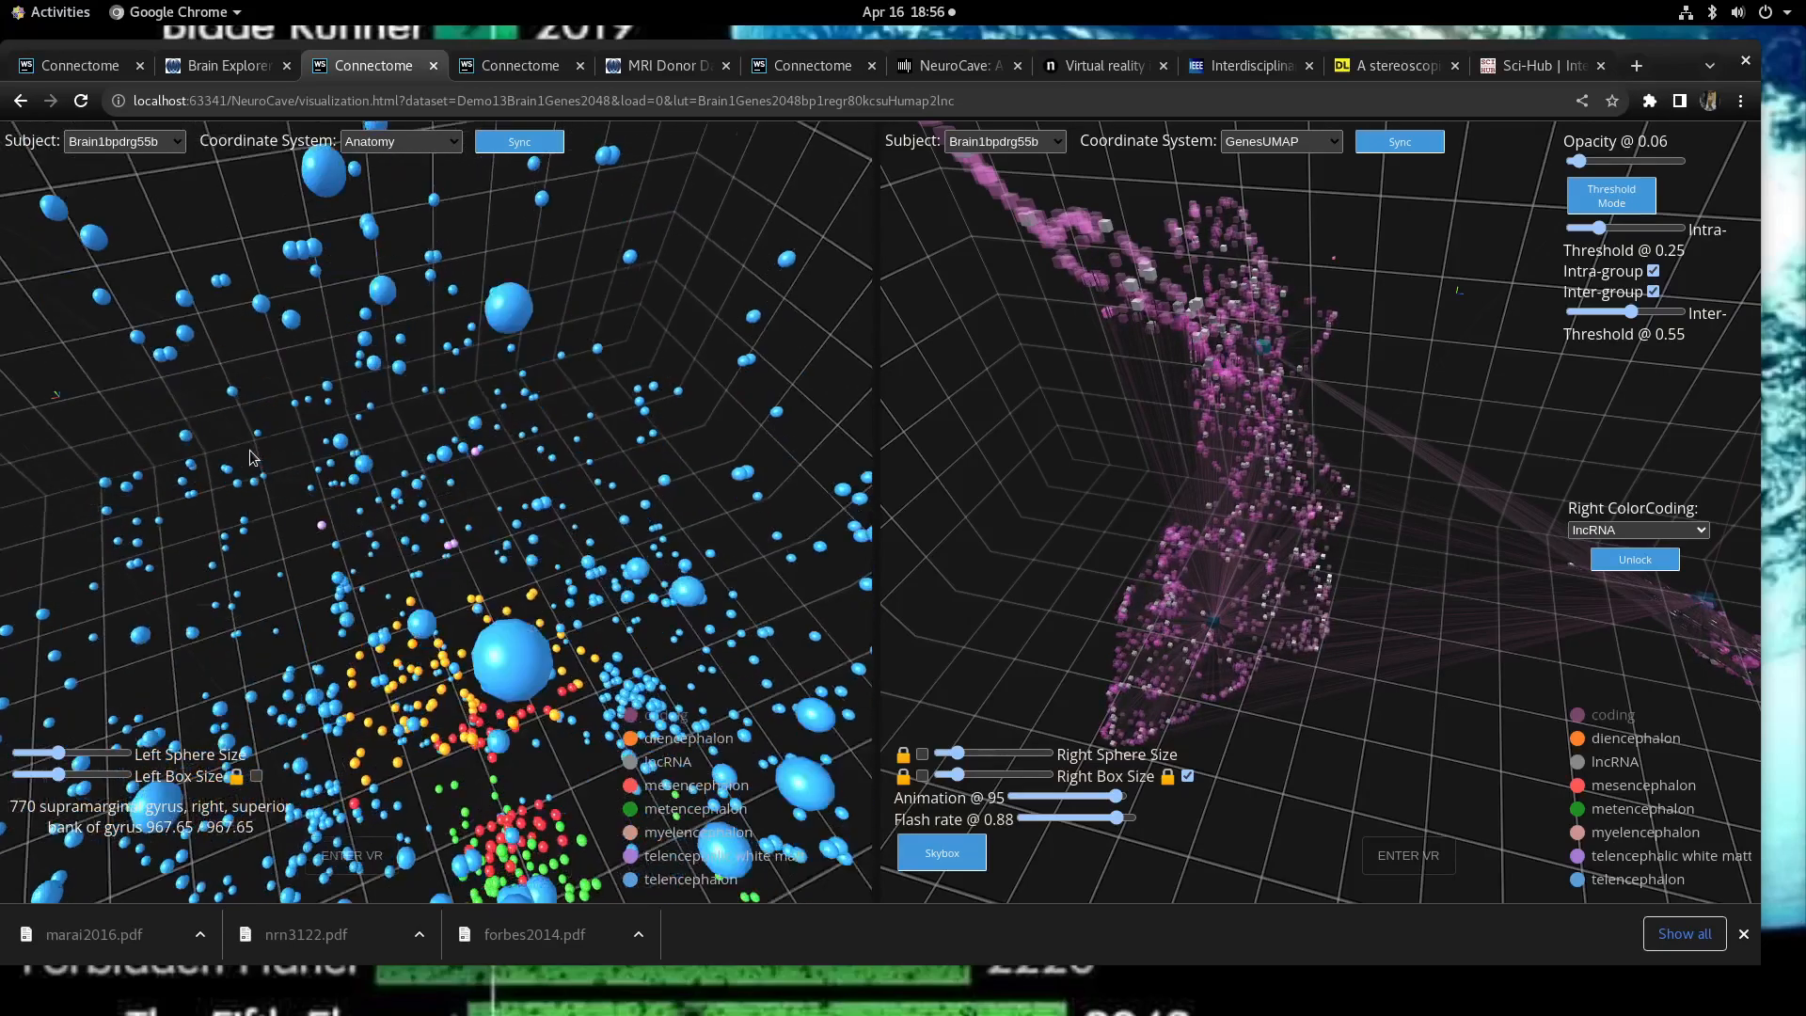
scroll(221, 468, down, 3)
drag(221, 469, 202, 538)
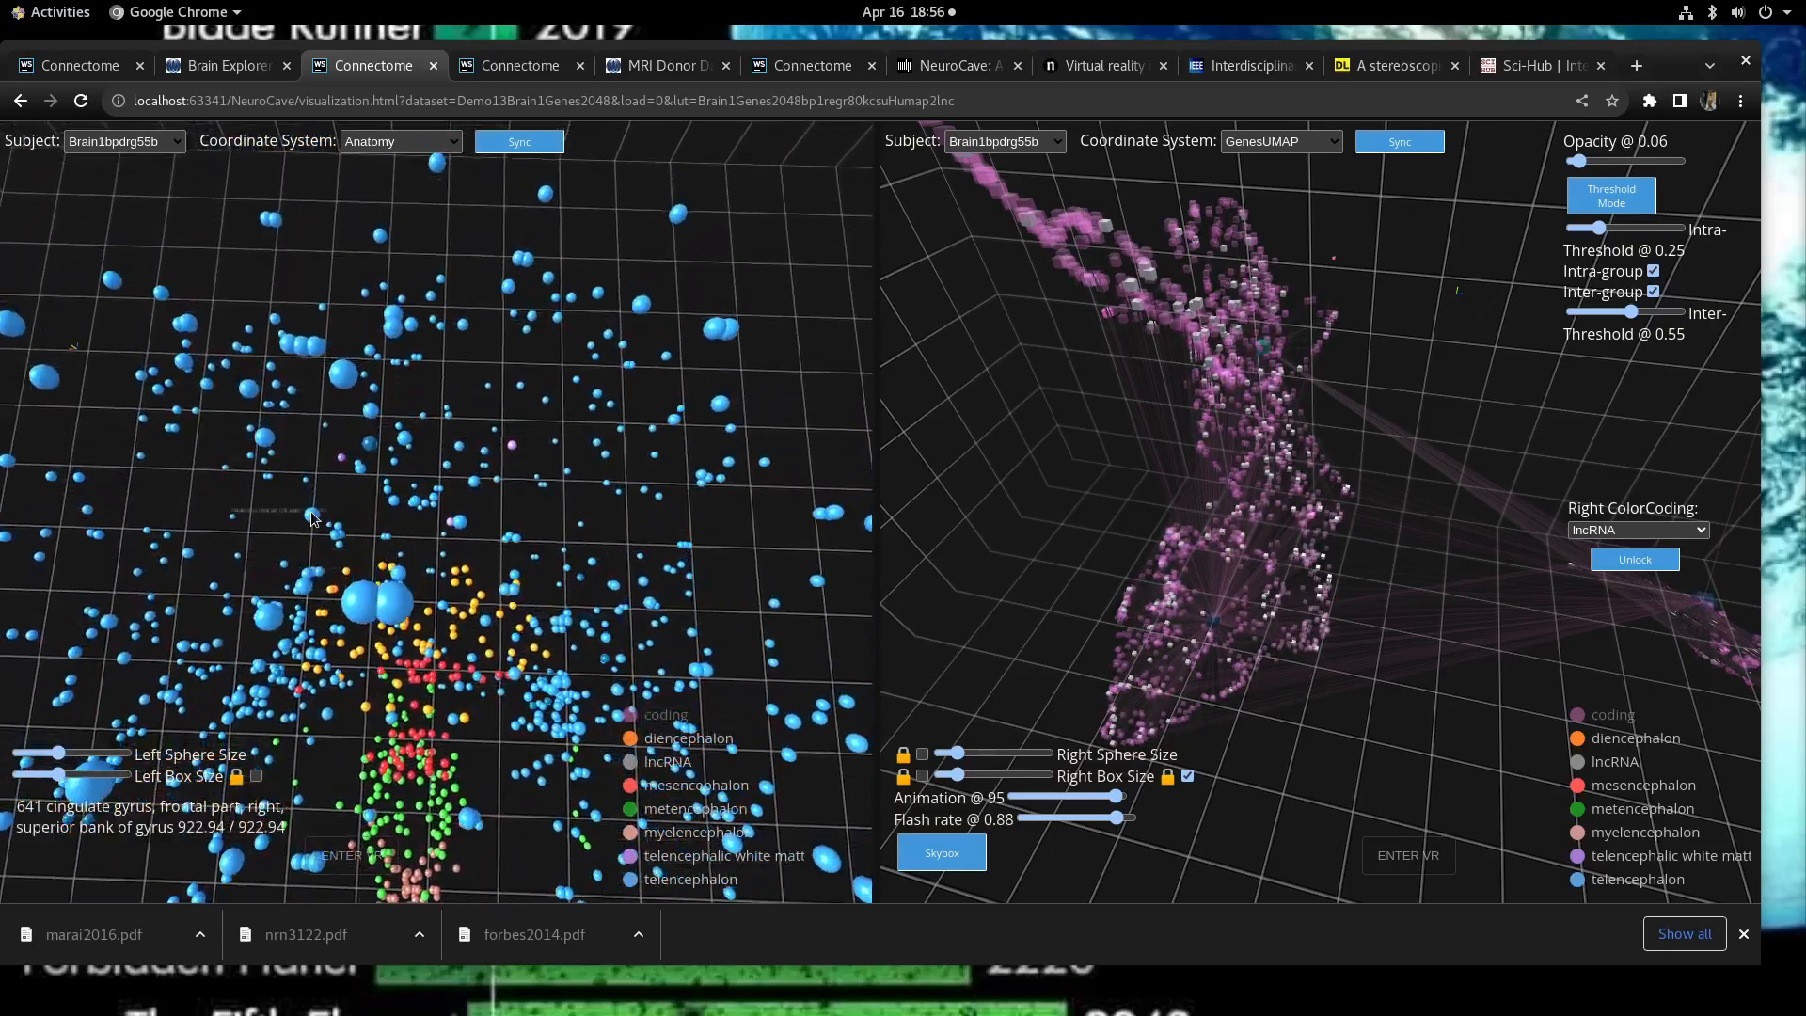
scroll(312, 518, down, 2)
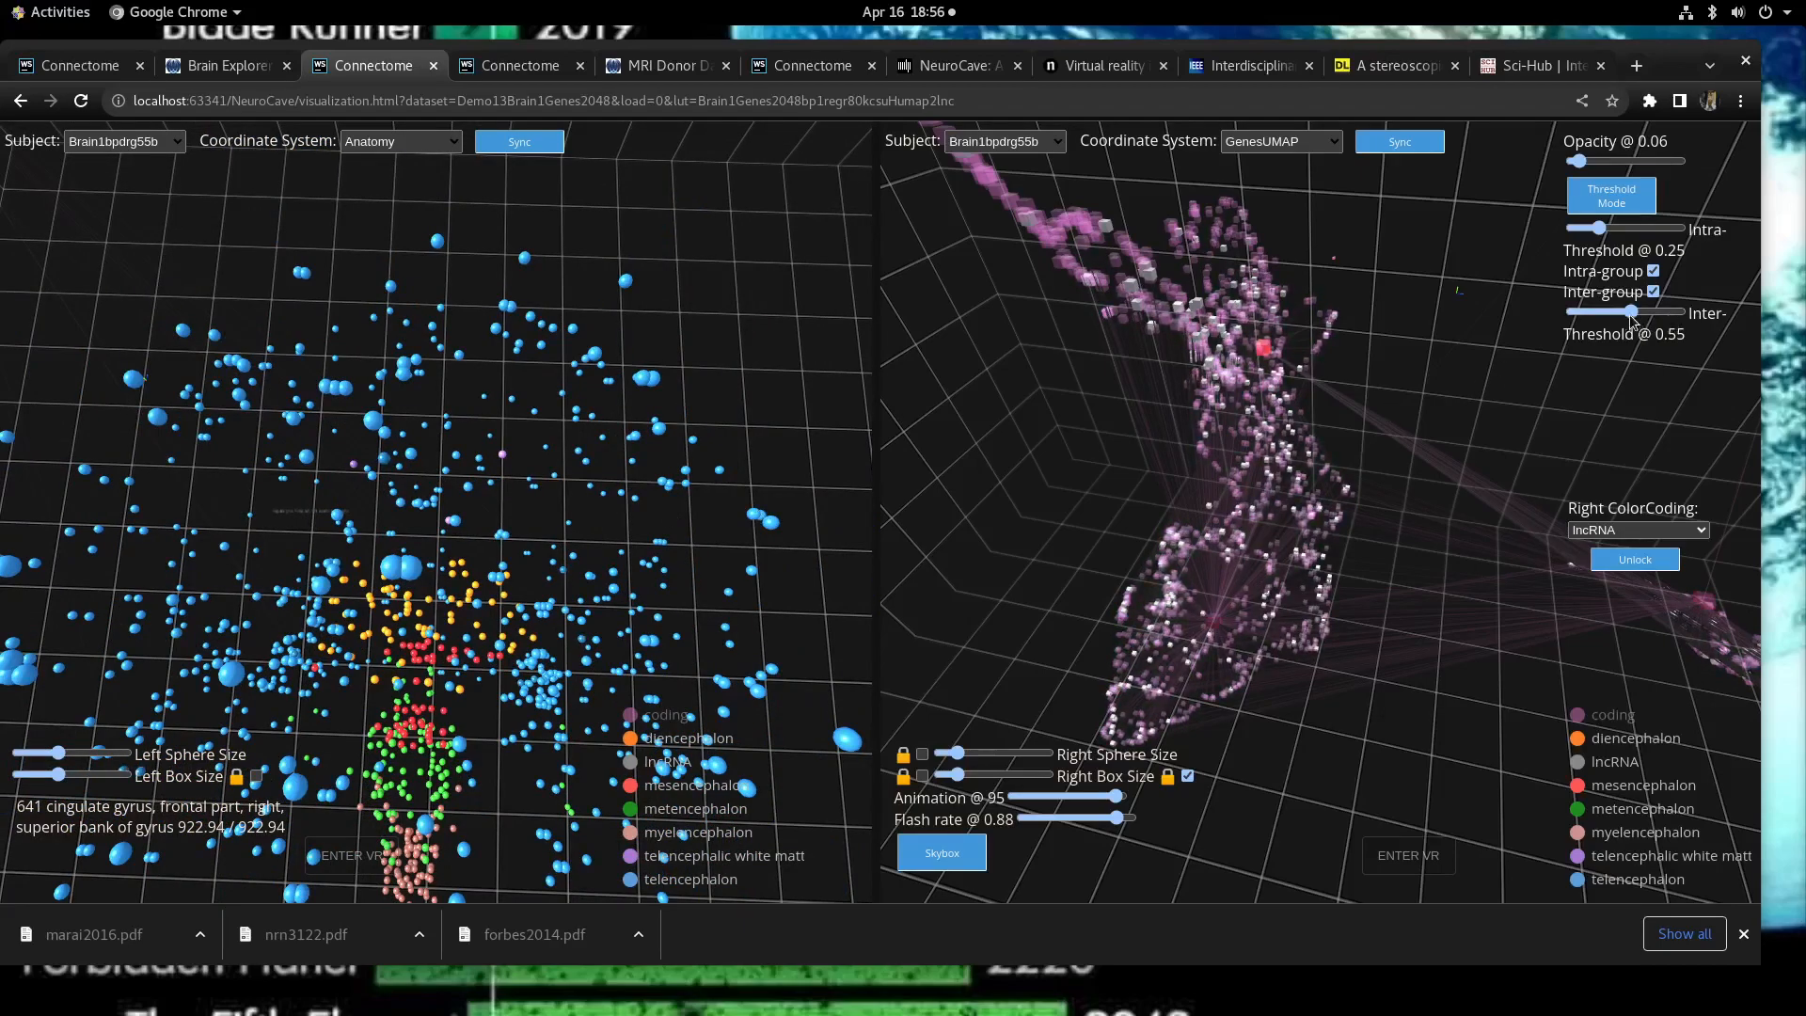
drag(640, 503, 595, 531)
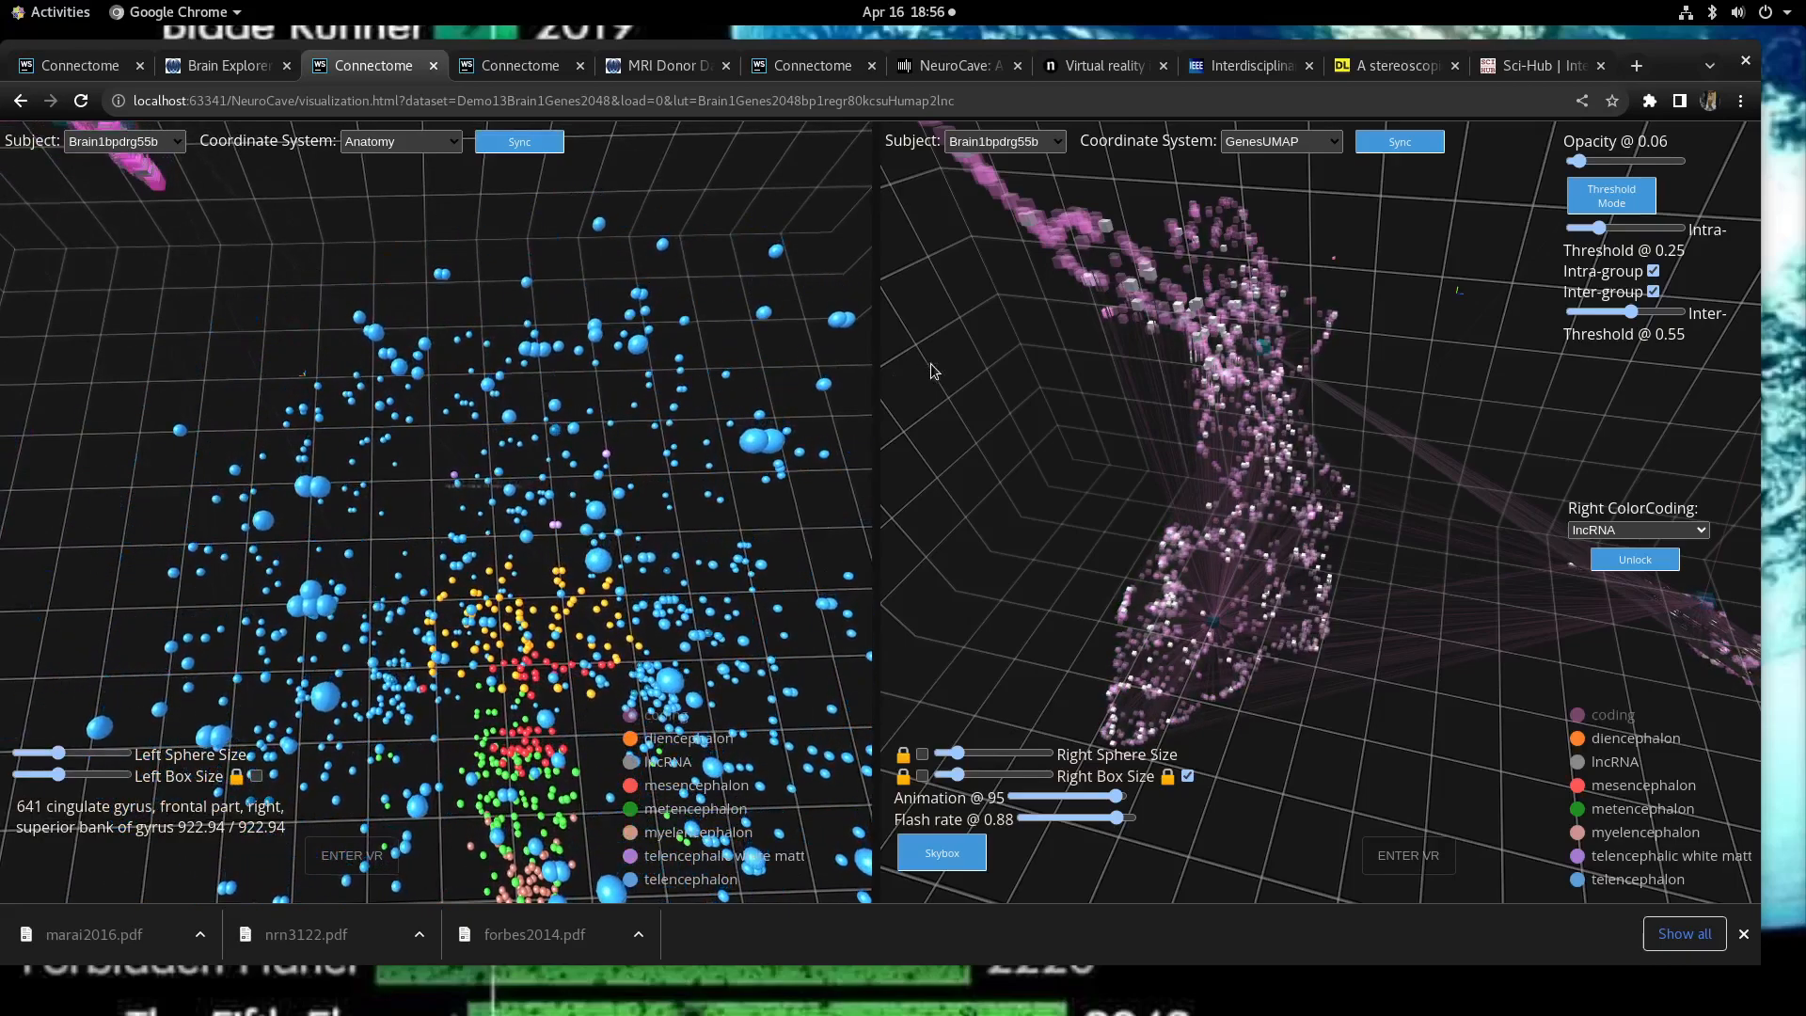
scroll(766, 432, up, 3)
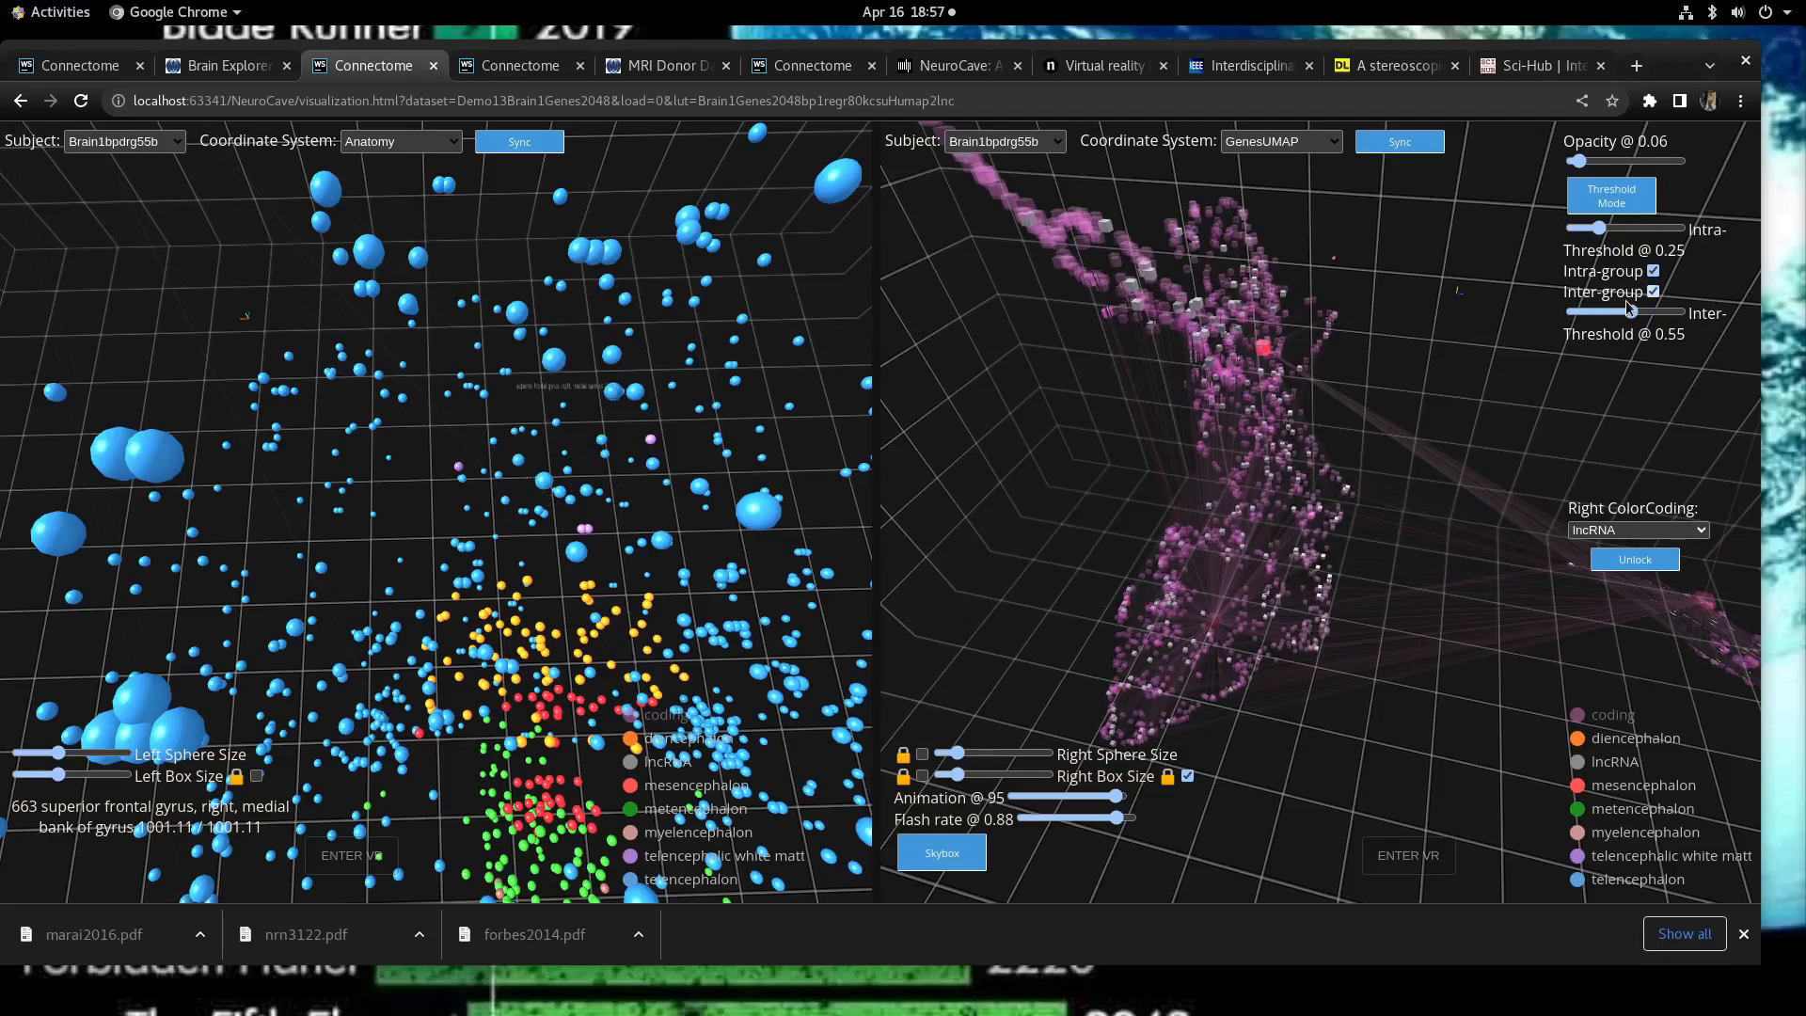
Step: Set the intra-group threshold to 0.15
click(1587, 230)
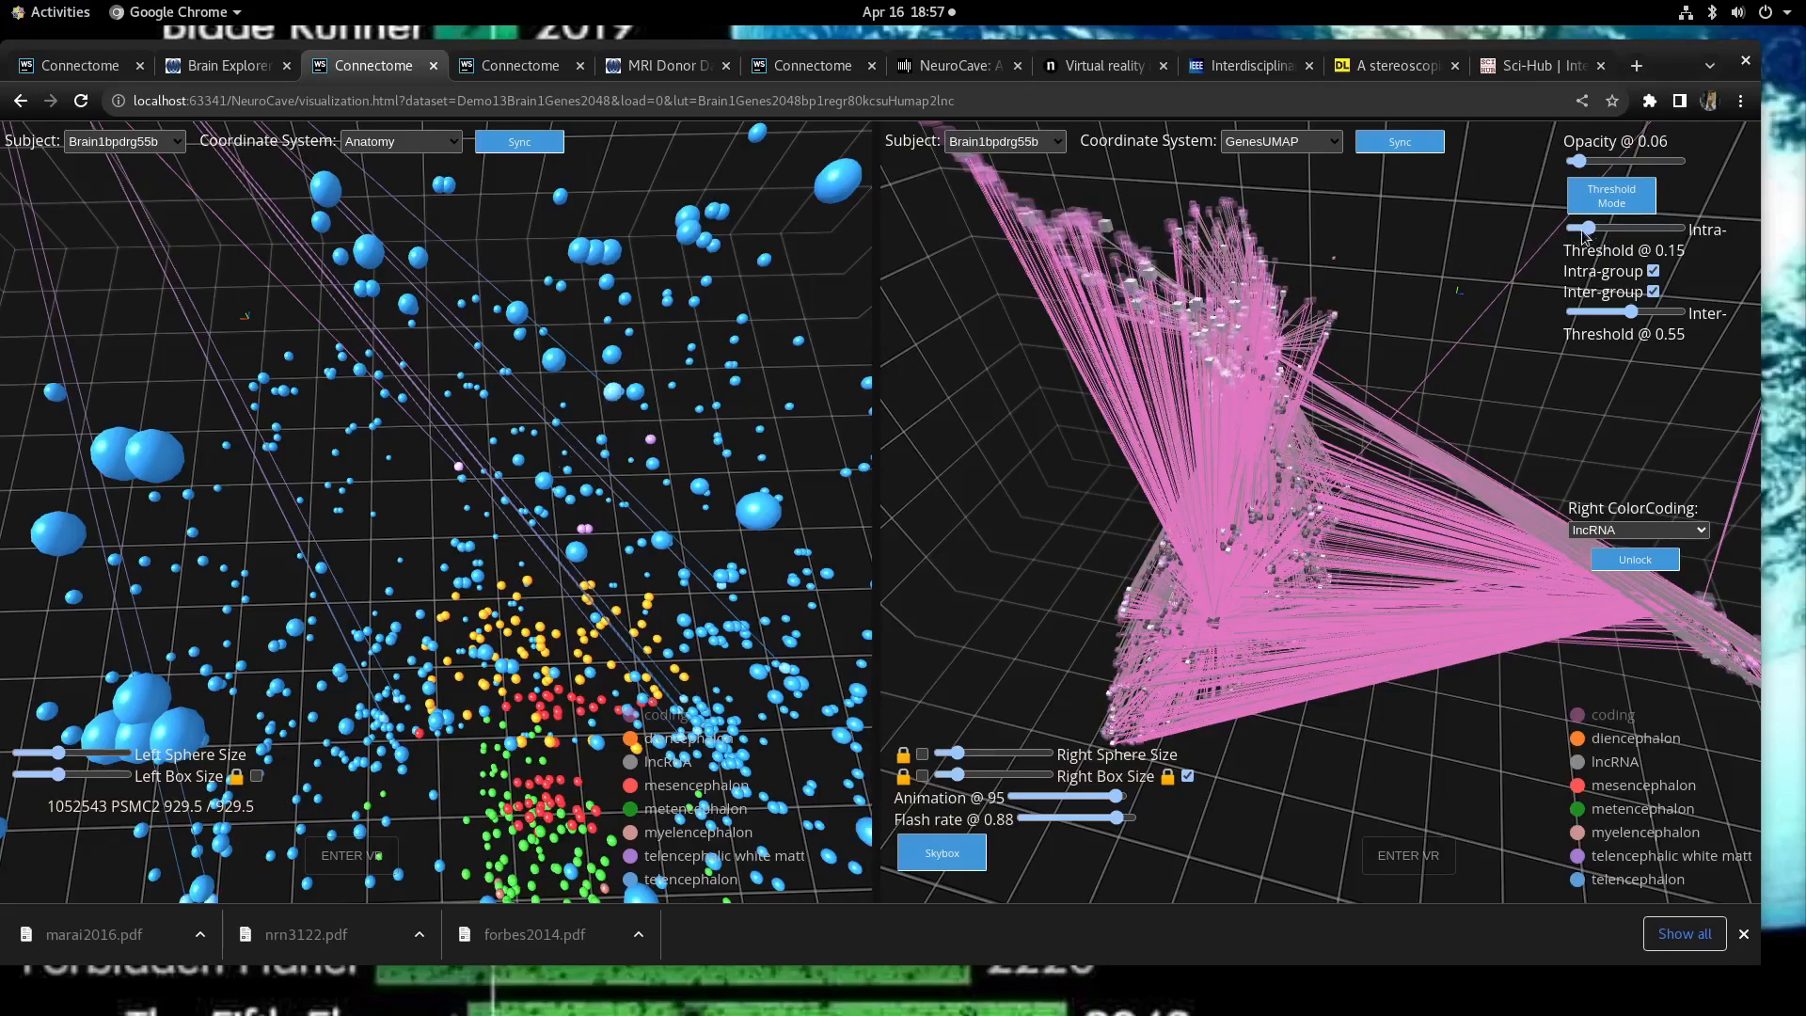
Step: Lower the intra-group threshold to 0 and raise it slightly again
click(1568, 230)
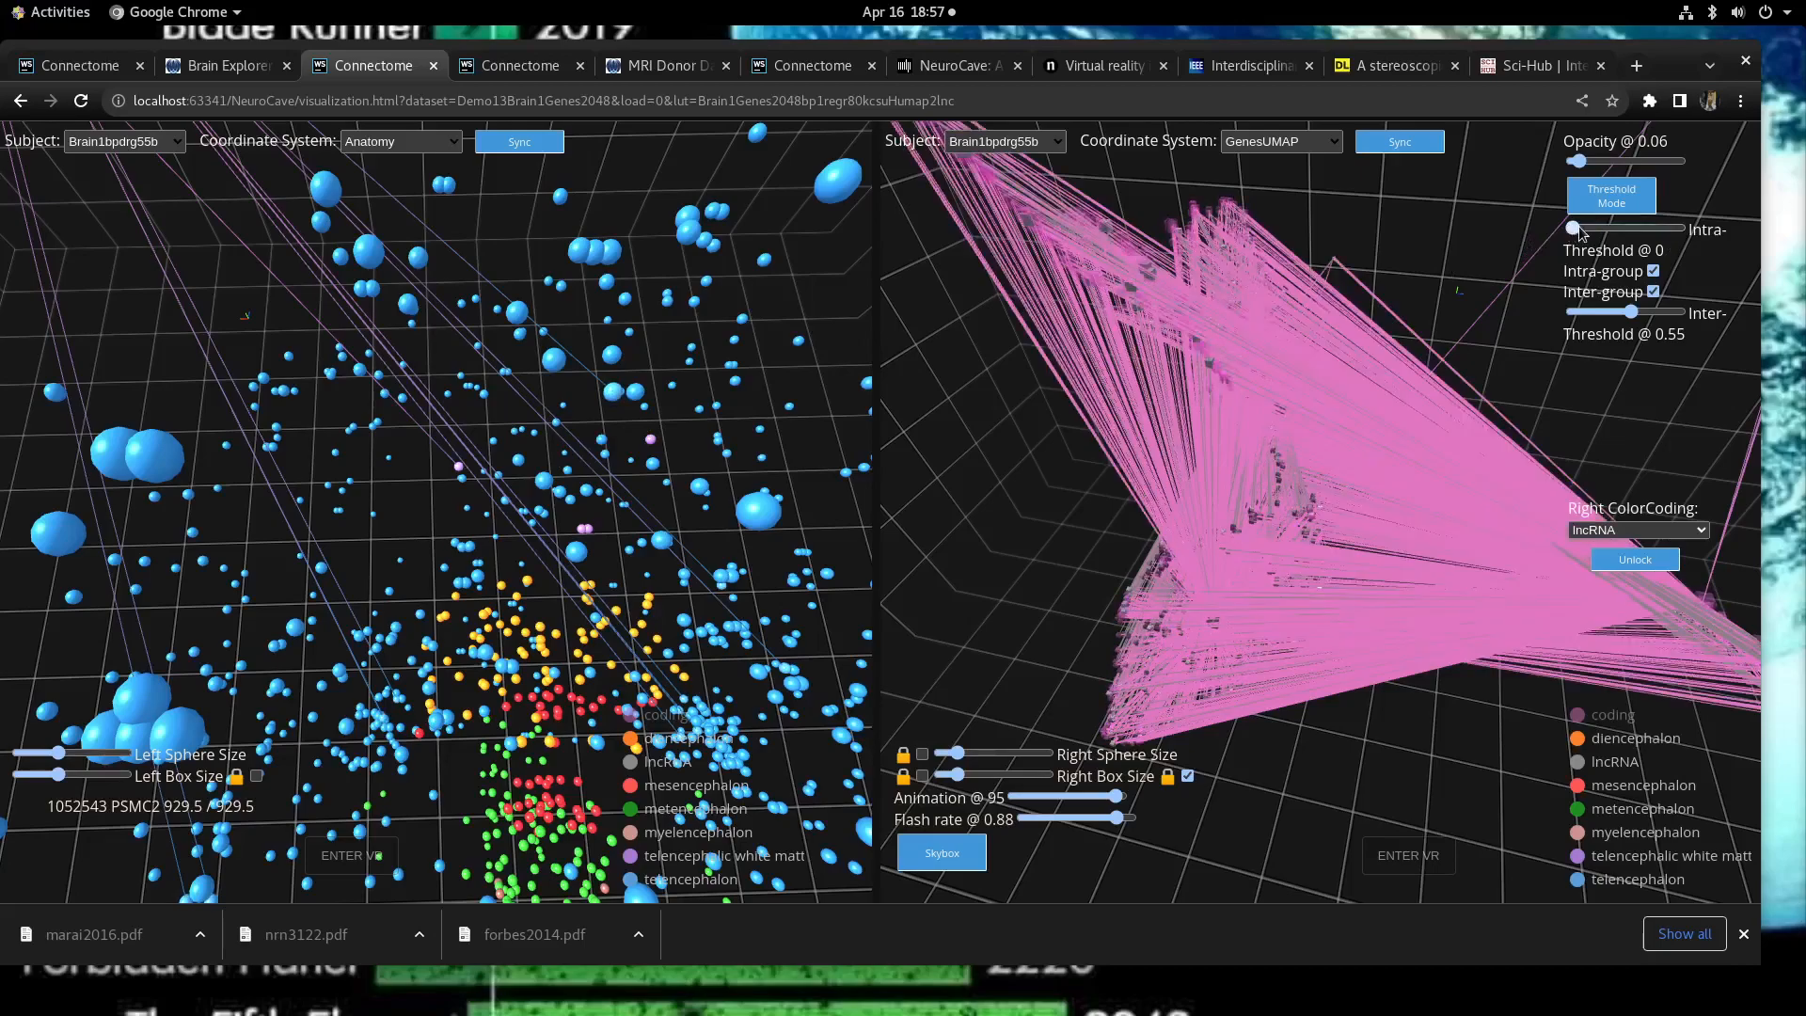
click(1584, 229)
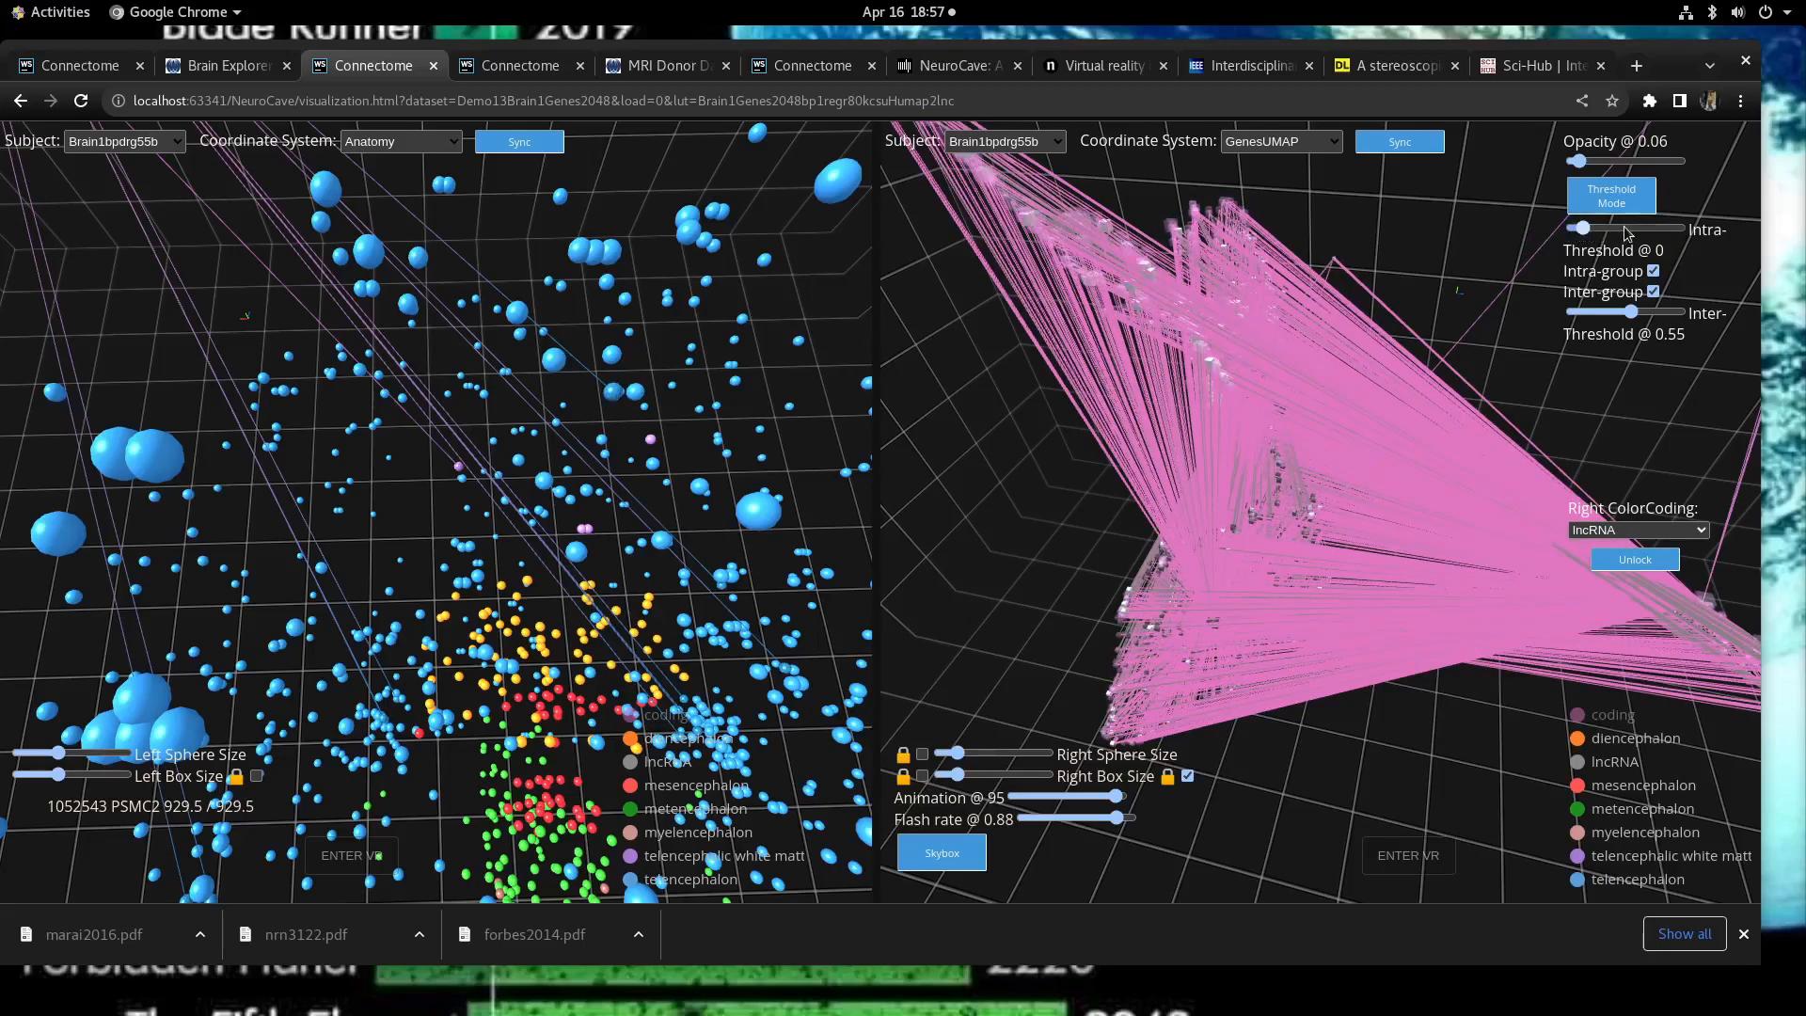
Step: Switch the threshold mode to limiting by number of edges and set the number of edges to 16
click(1620, 202)
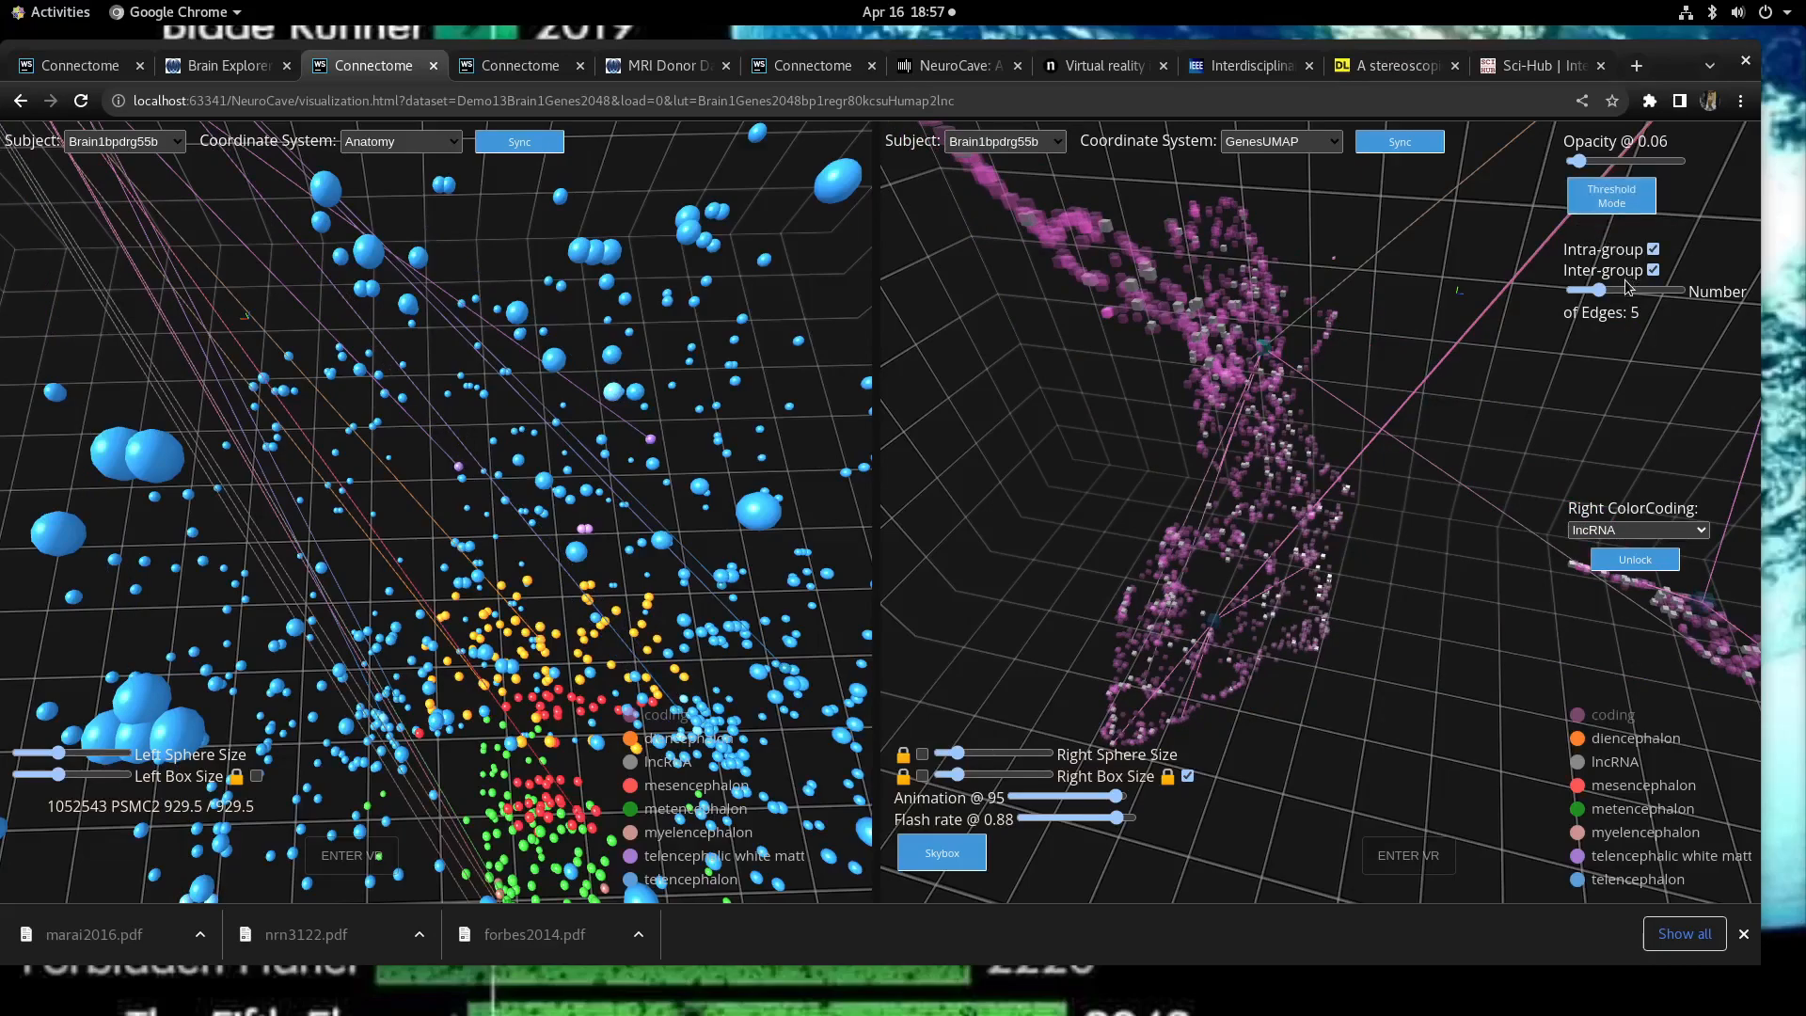
click(1625, 290)
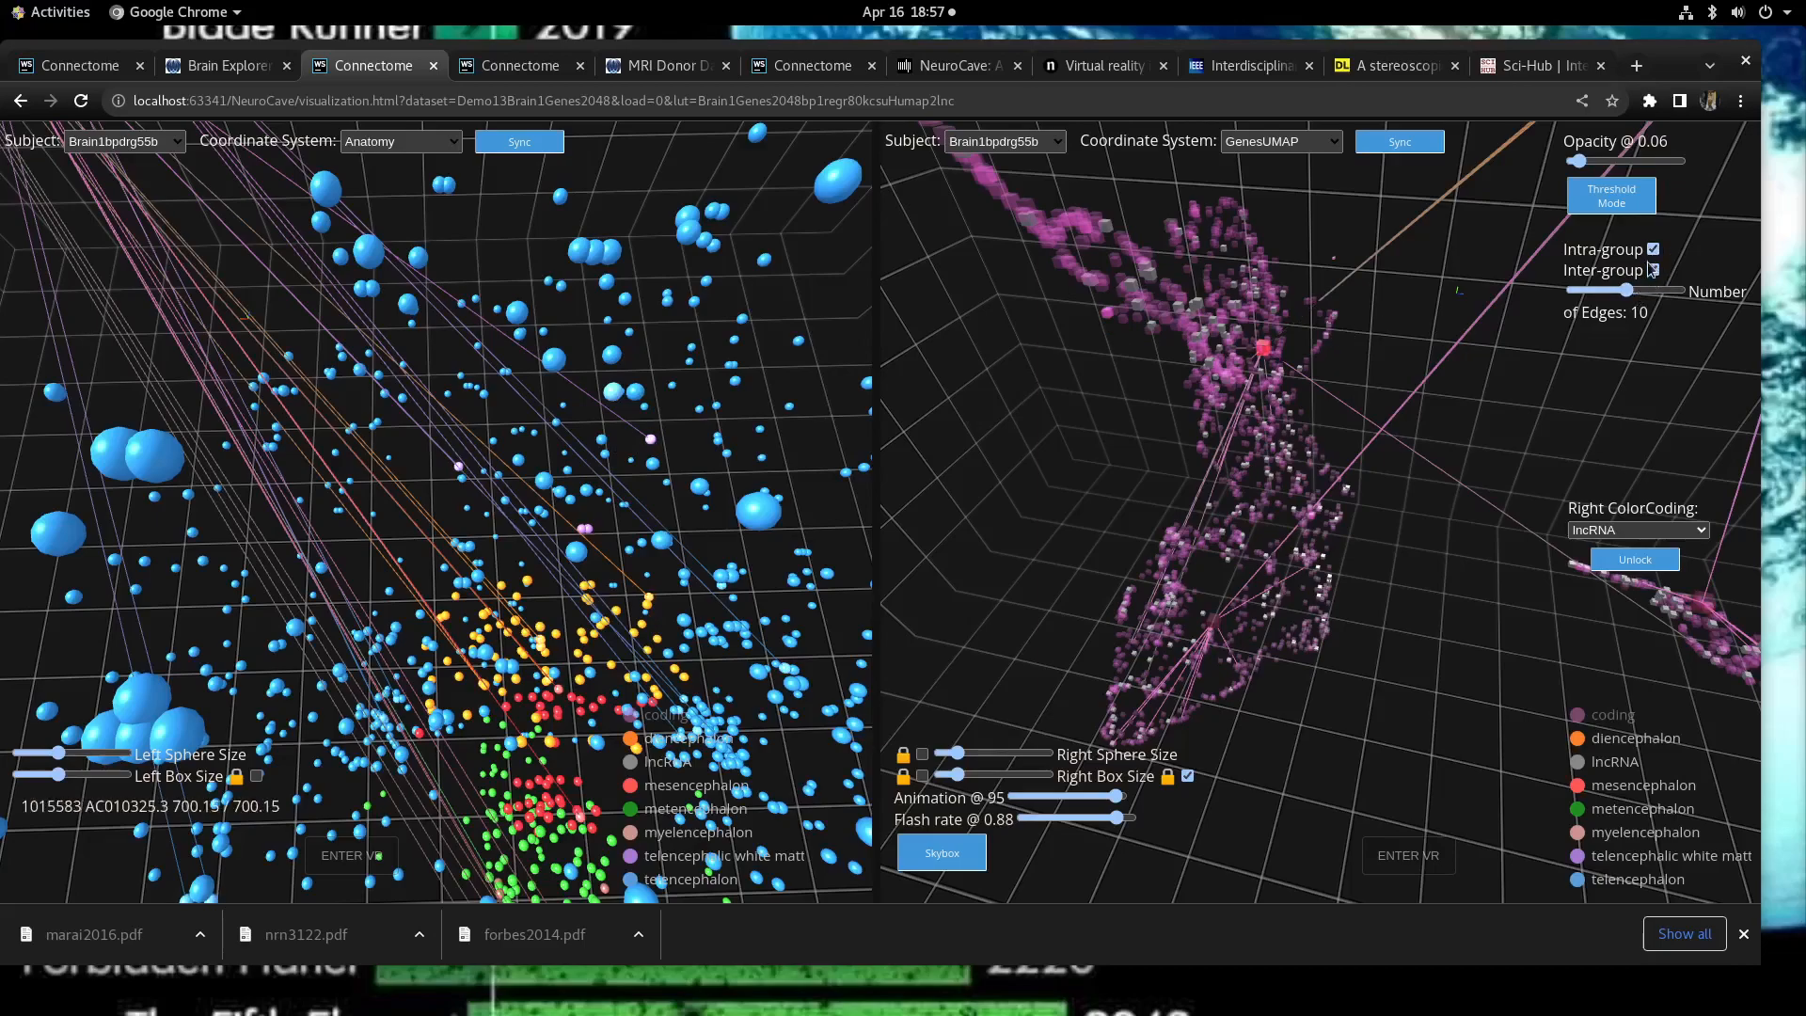
click(1658, 291)
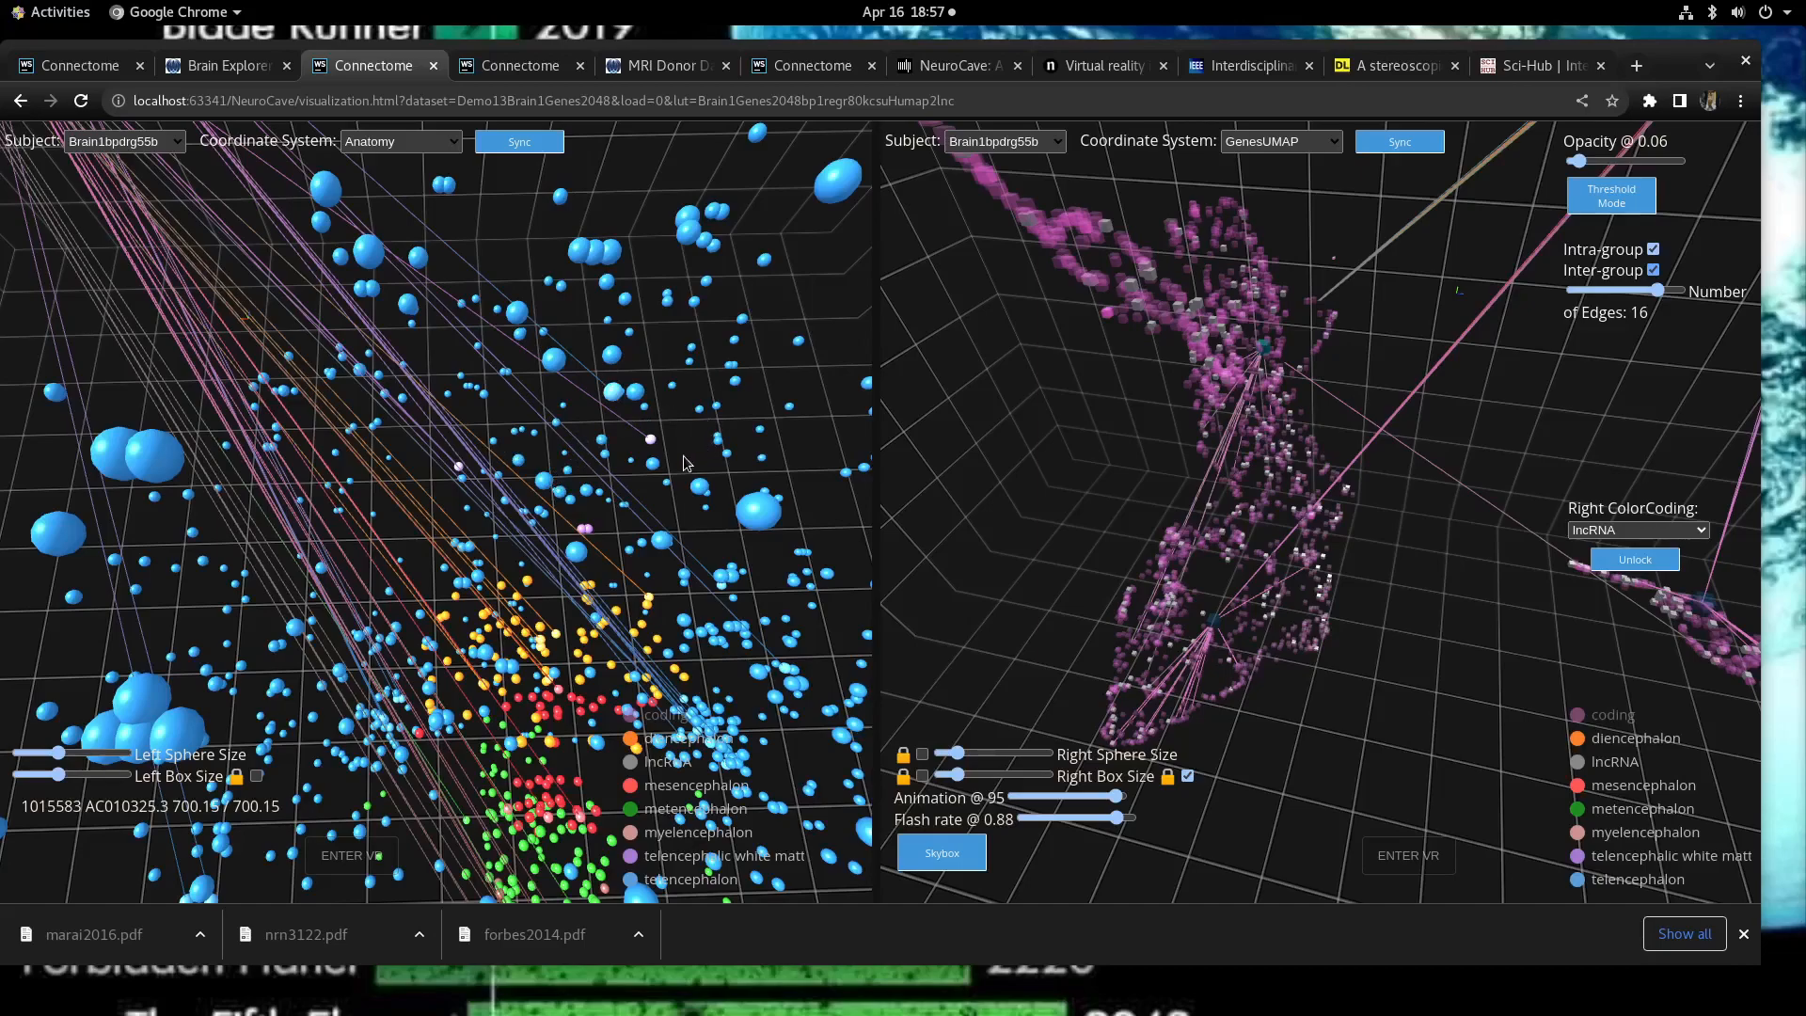
Step: Hide the inter-group edges and show the connections of the left superior frontal gyrus, medial bank, in the anatomical view
key(space)
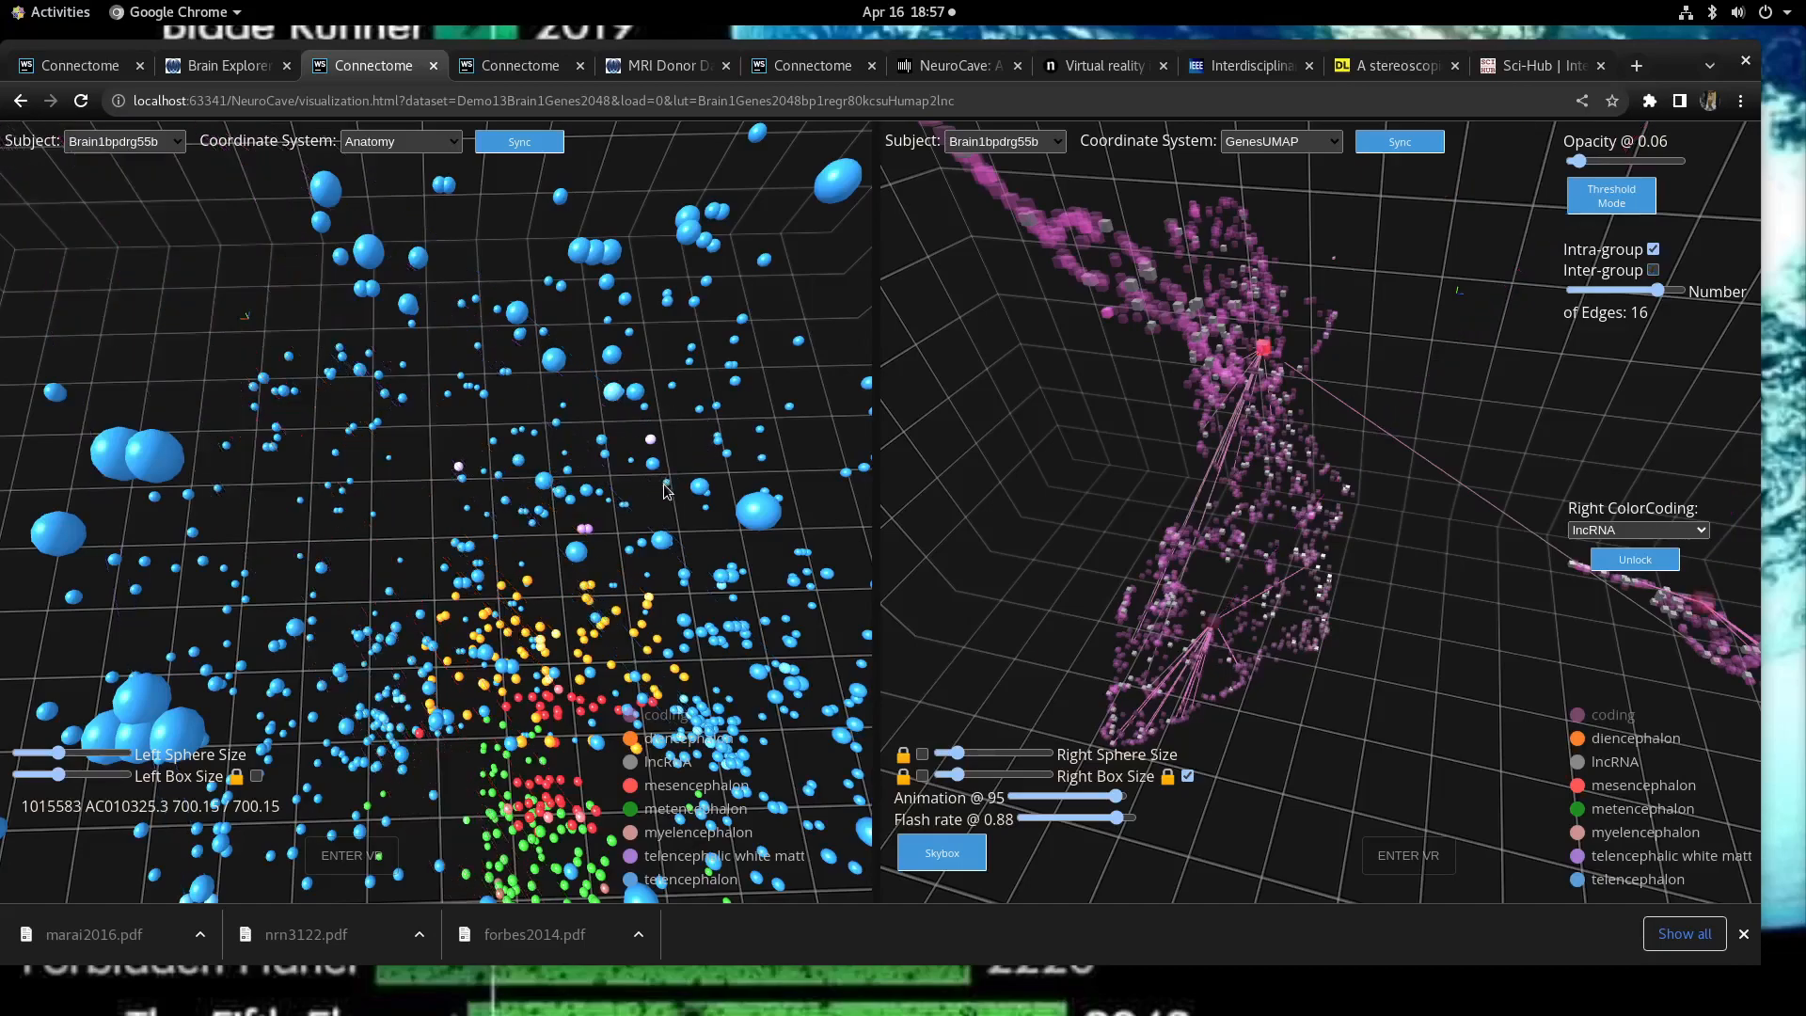
drag(656, 531, 793, 453)
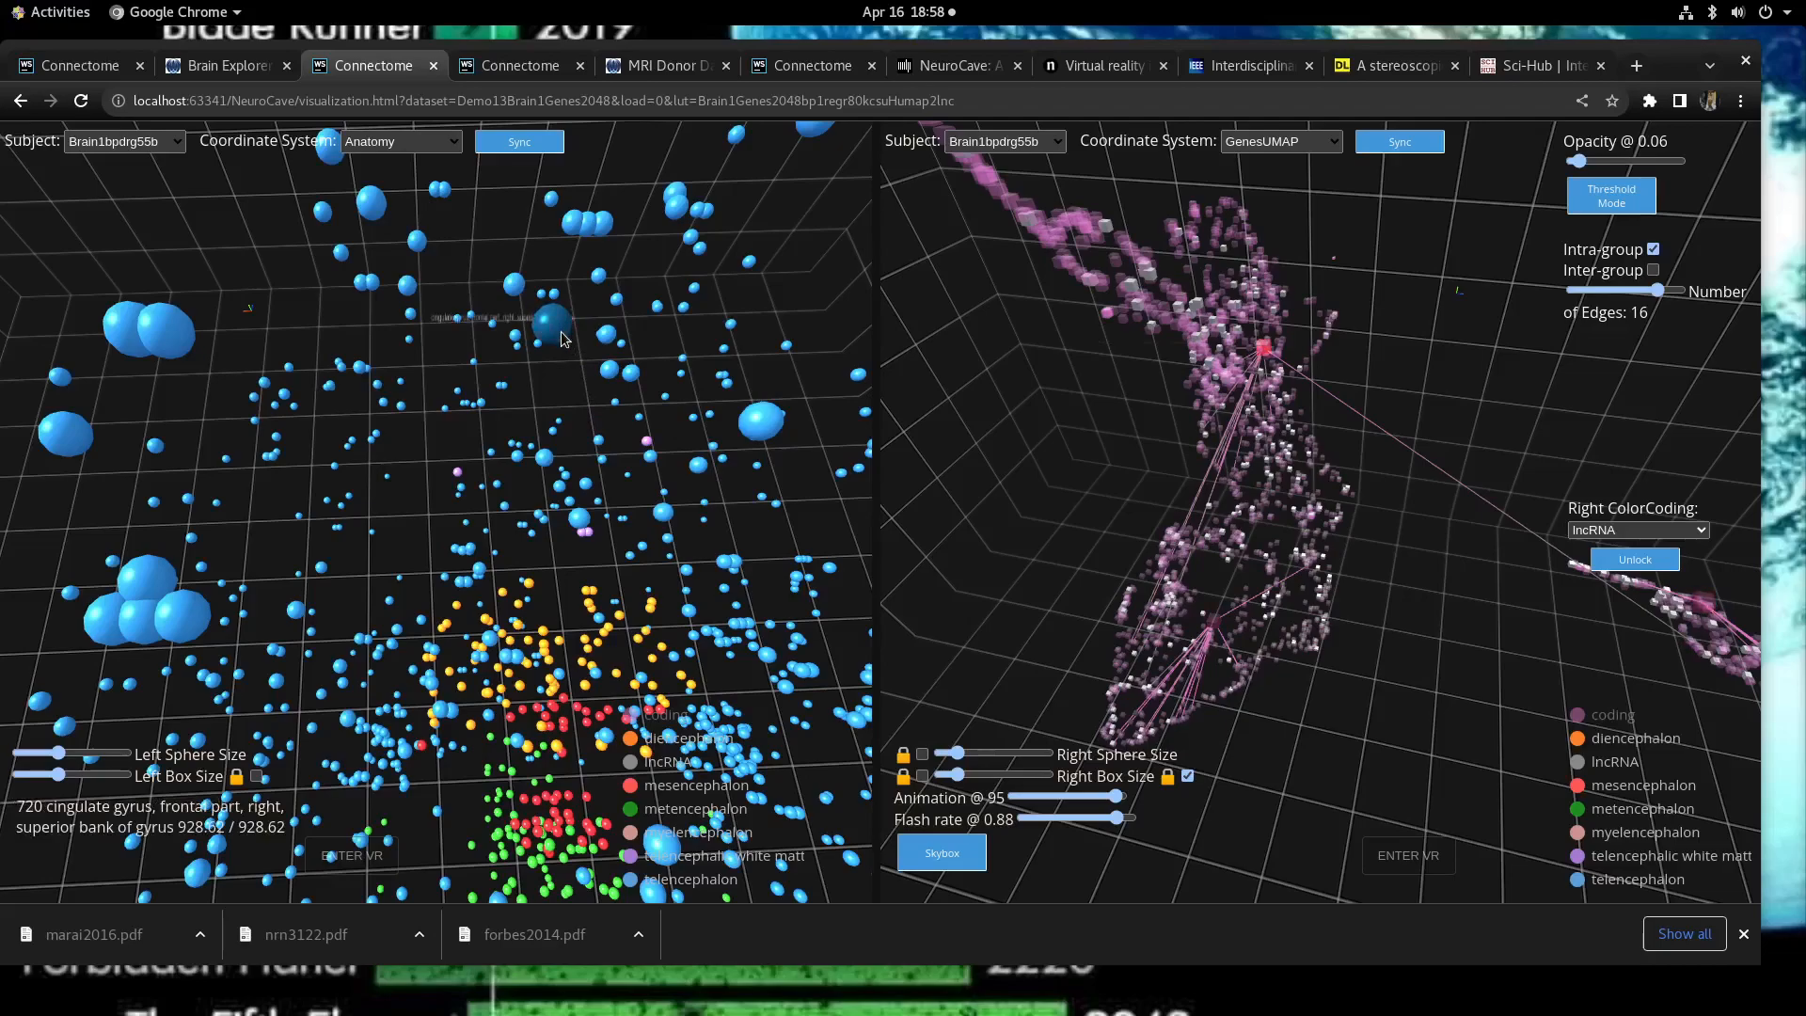
drag(564, 338, 626, 294)
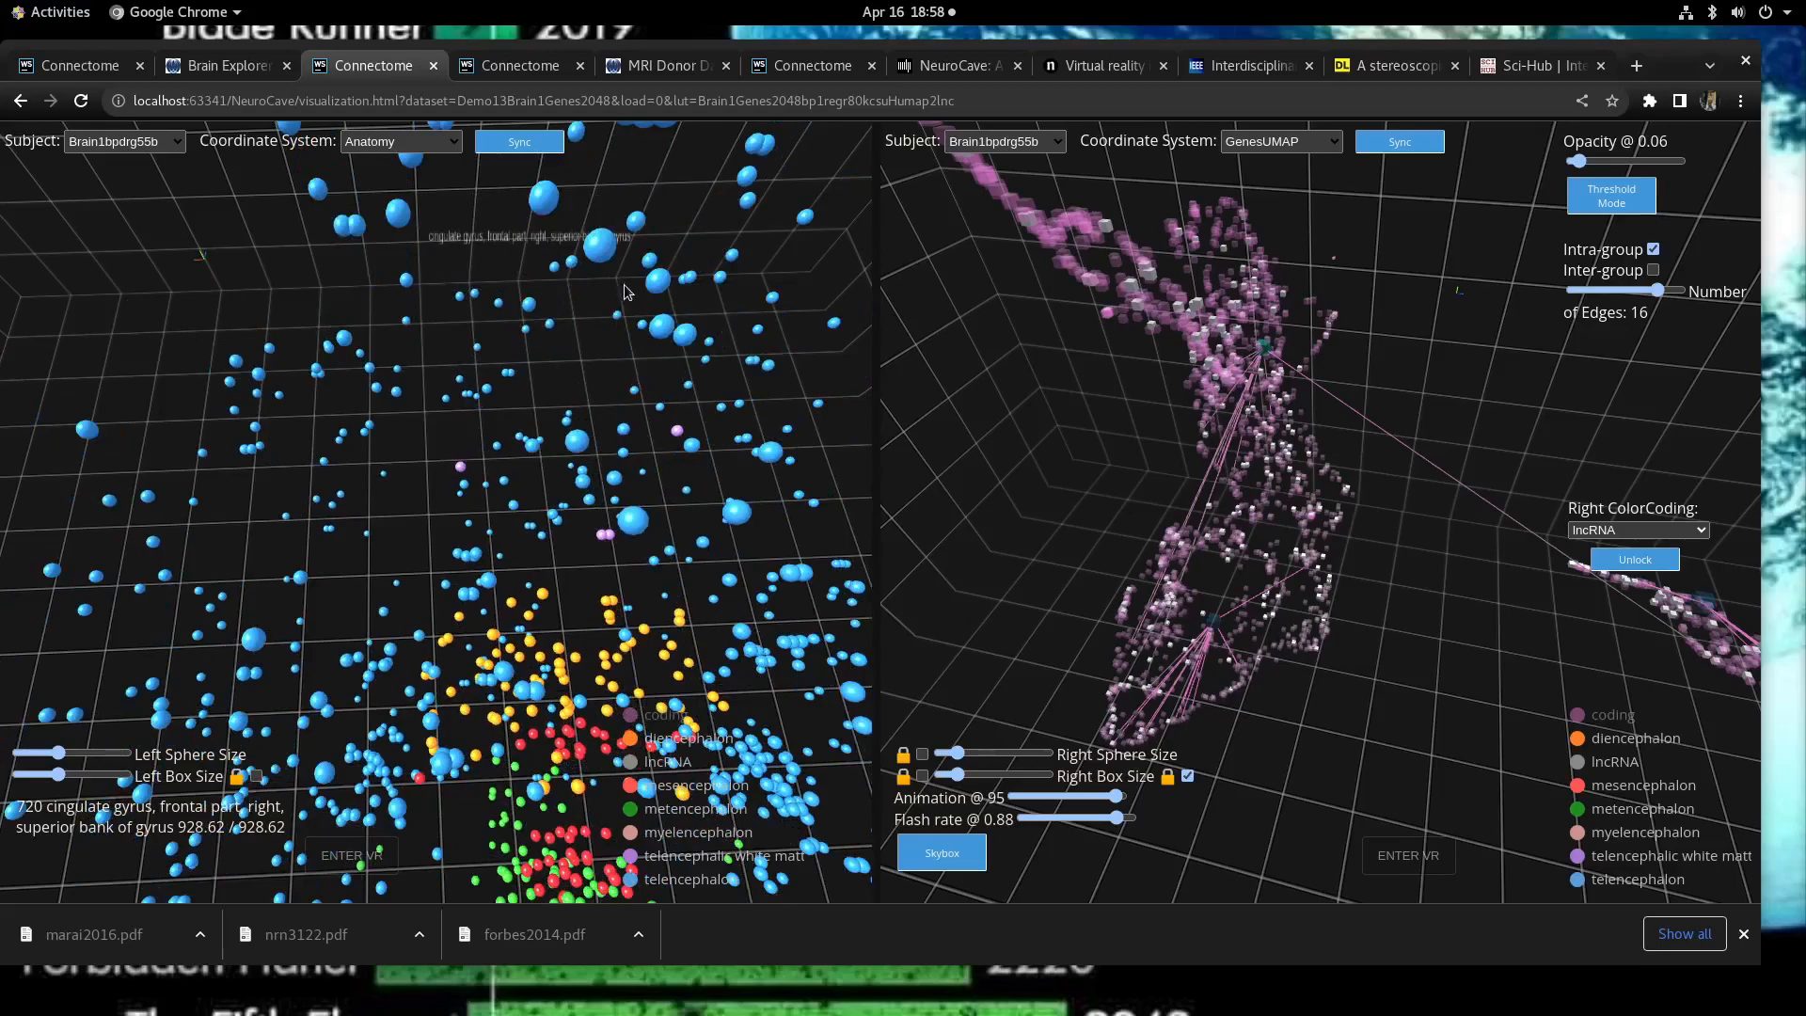
click(633, 224)
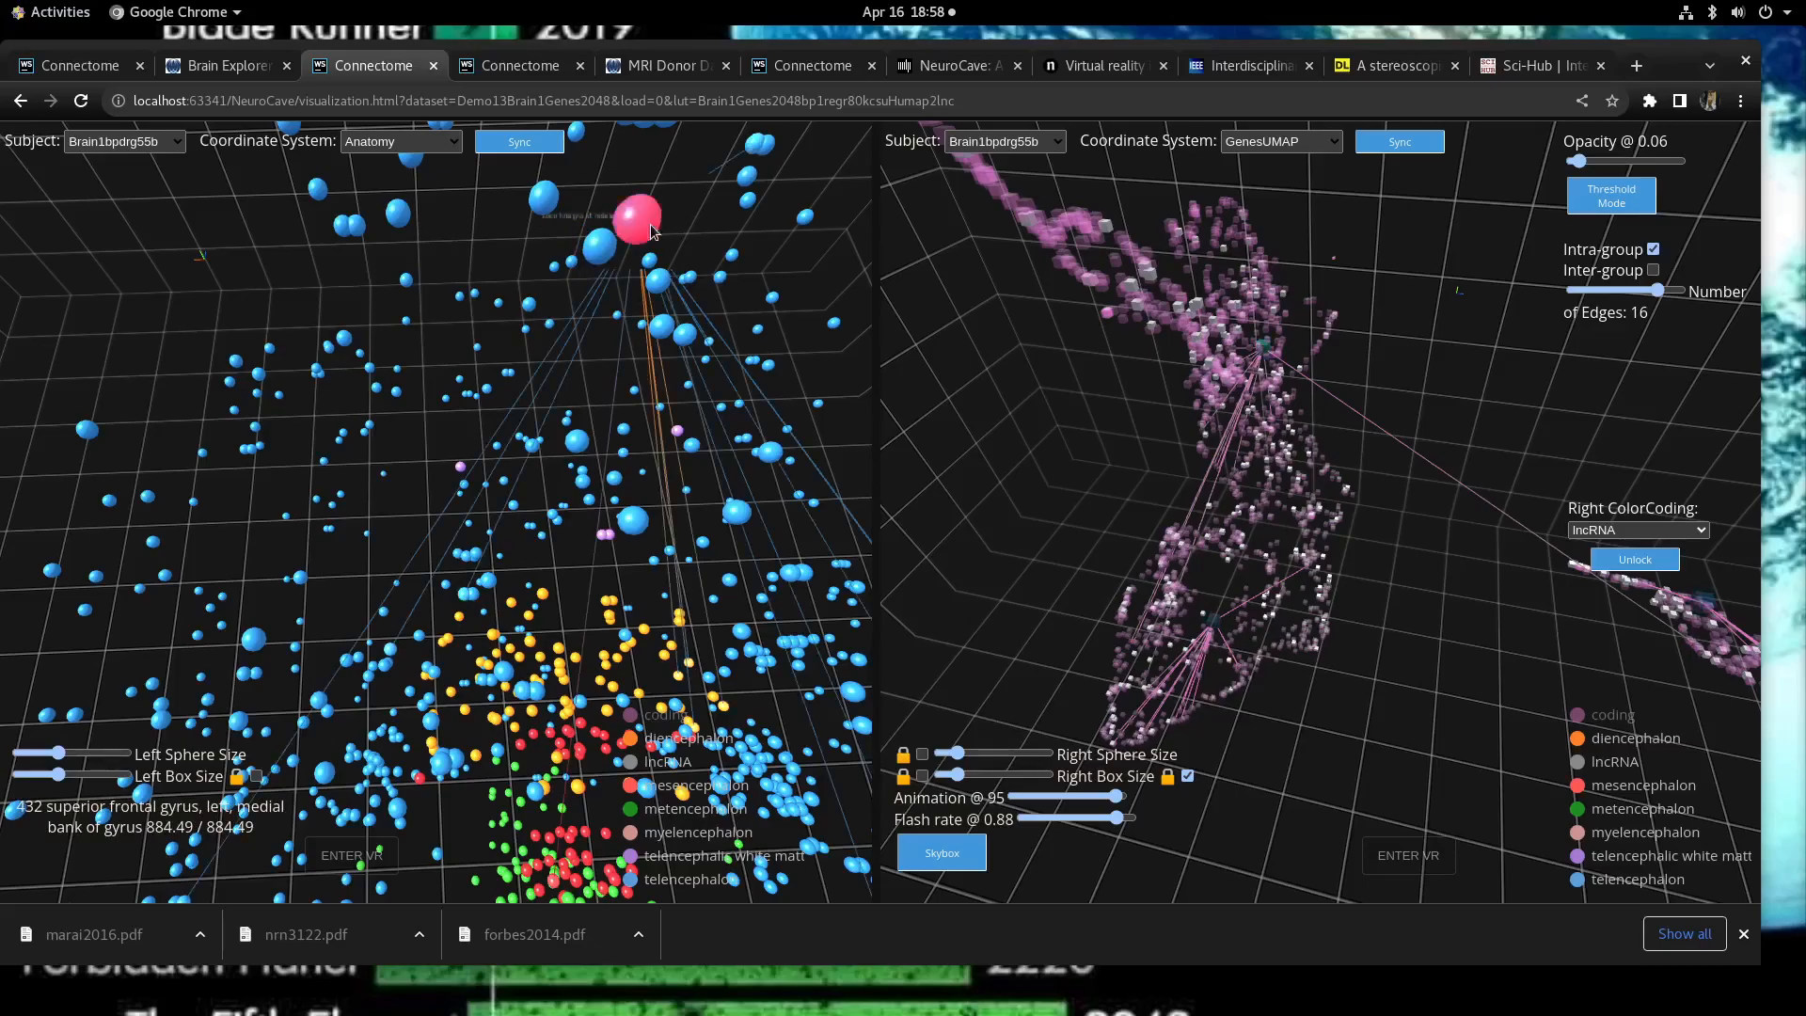
scroll(704, 278, up, 5)
drag(701, 279, 1117, 447)
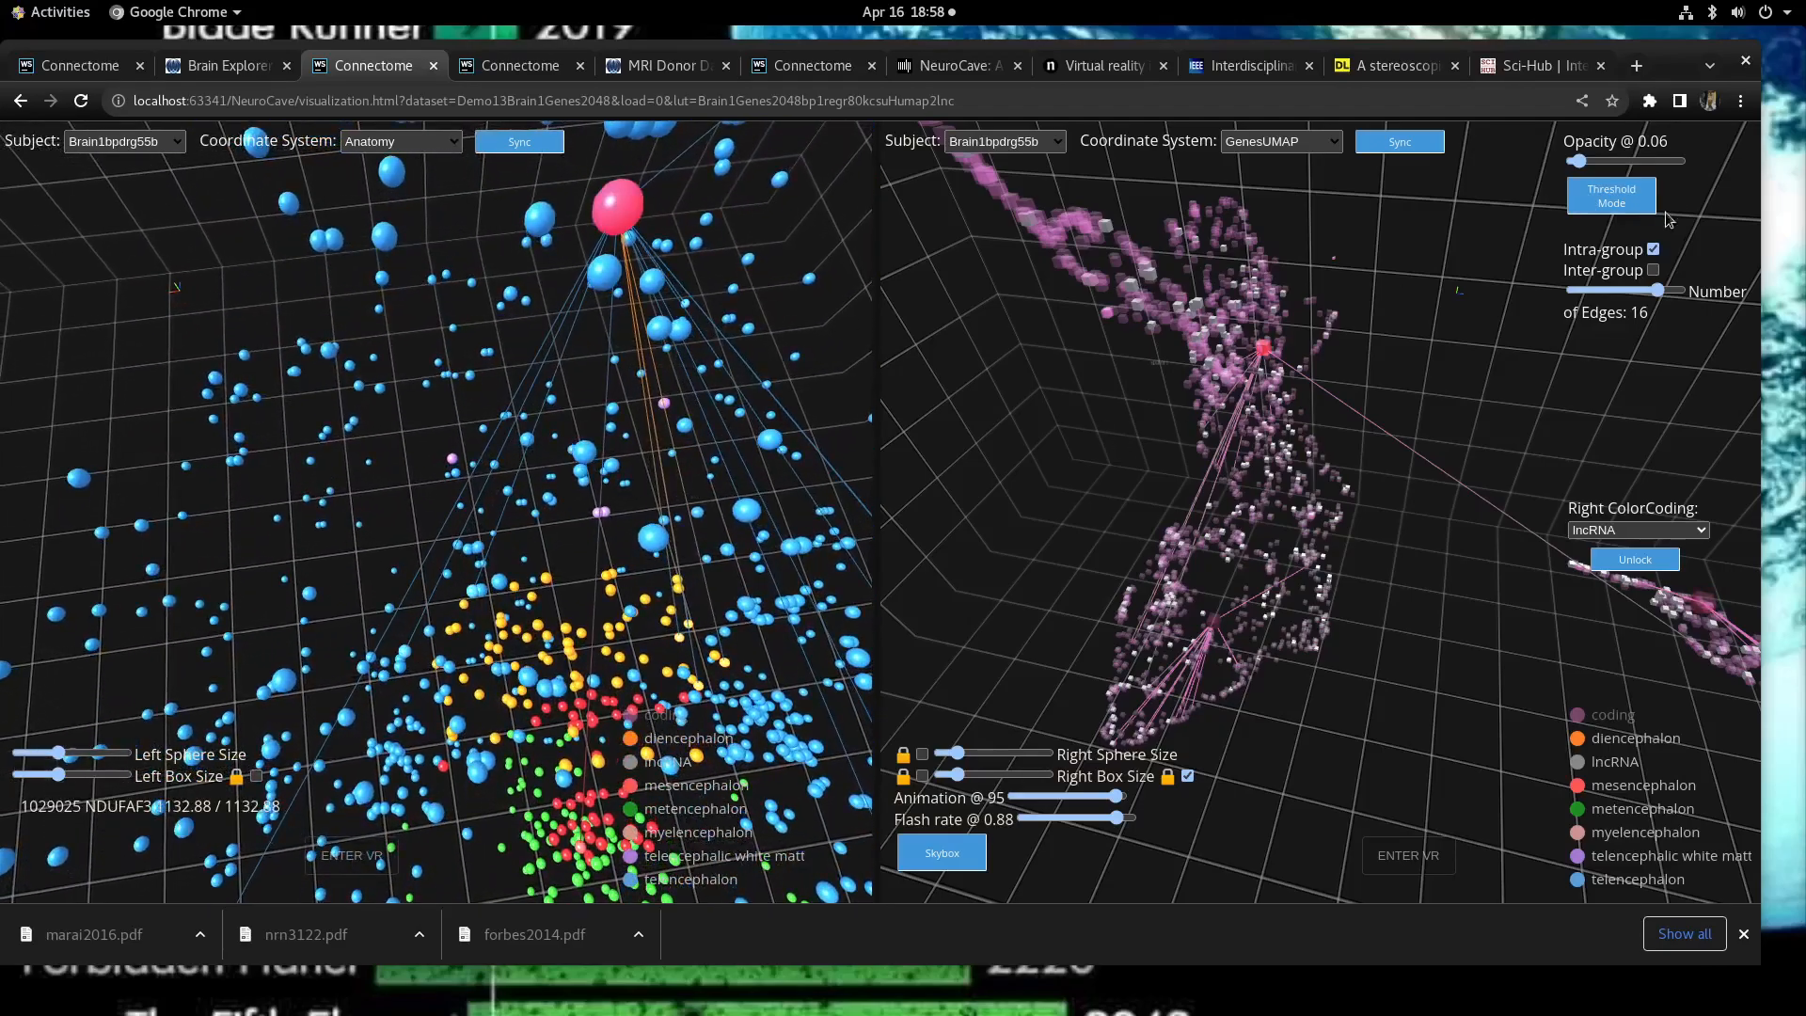
Step: Set the number of edges to 10 and show the inter-group edges again
drag(1657, 291, 1674, 292)
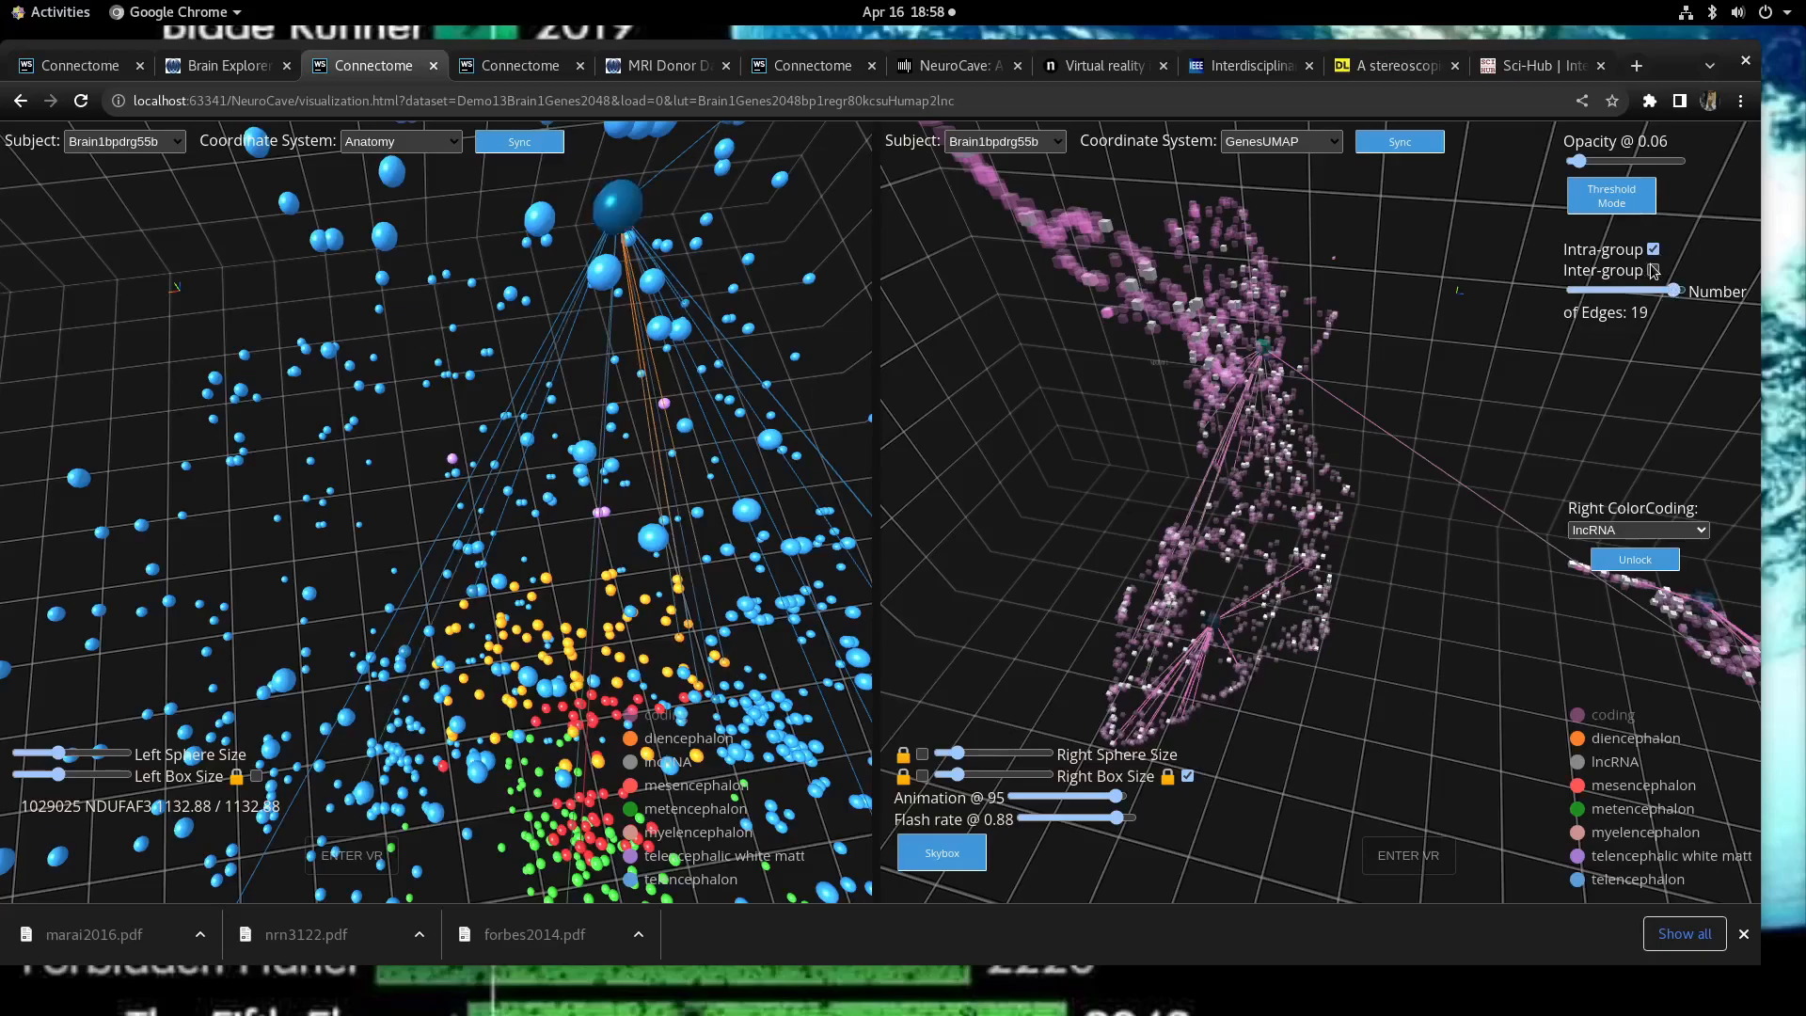
click(1626, 291)
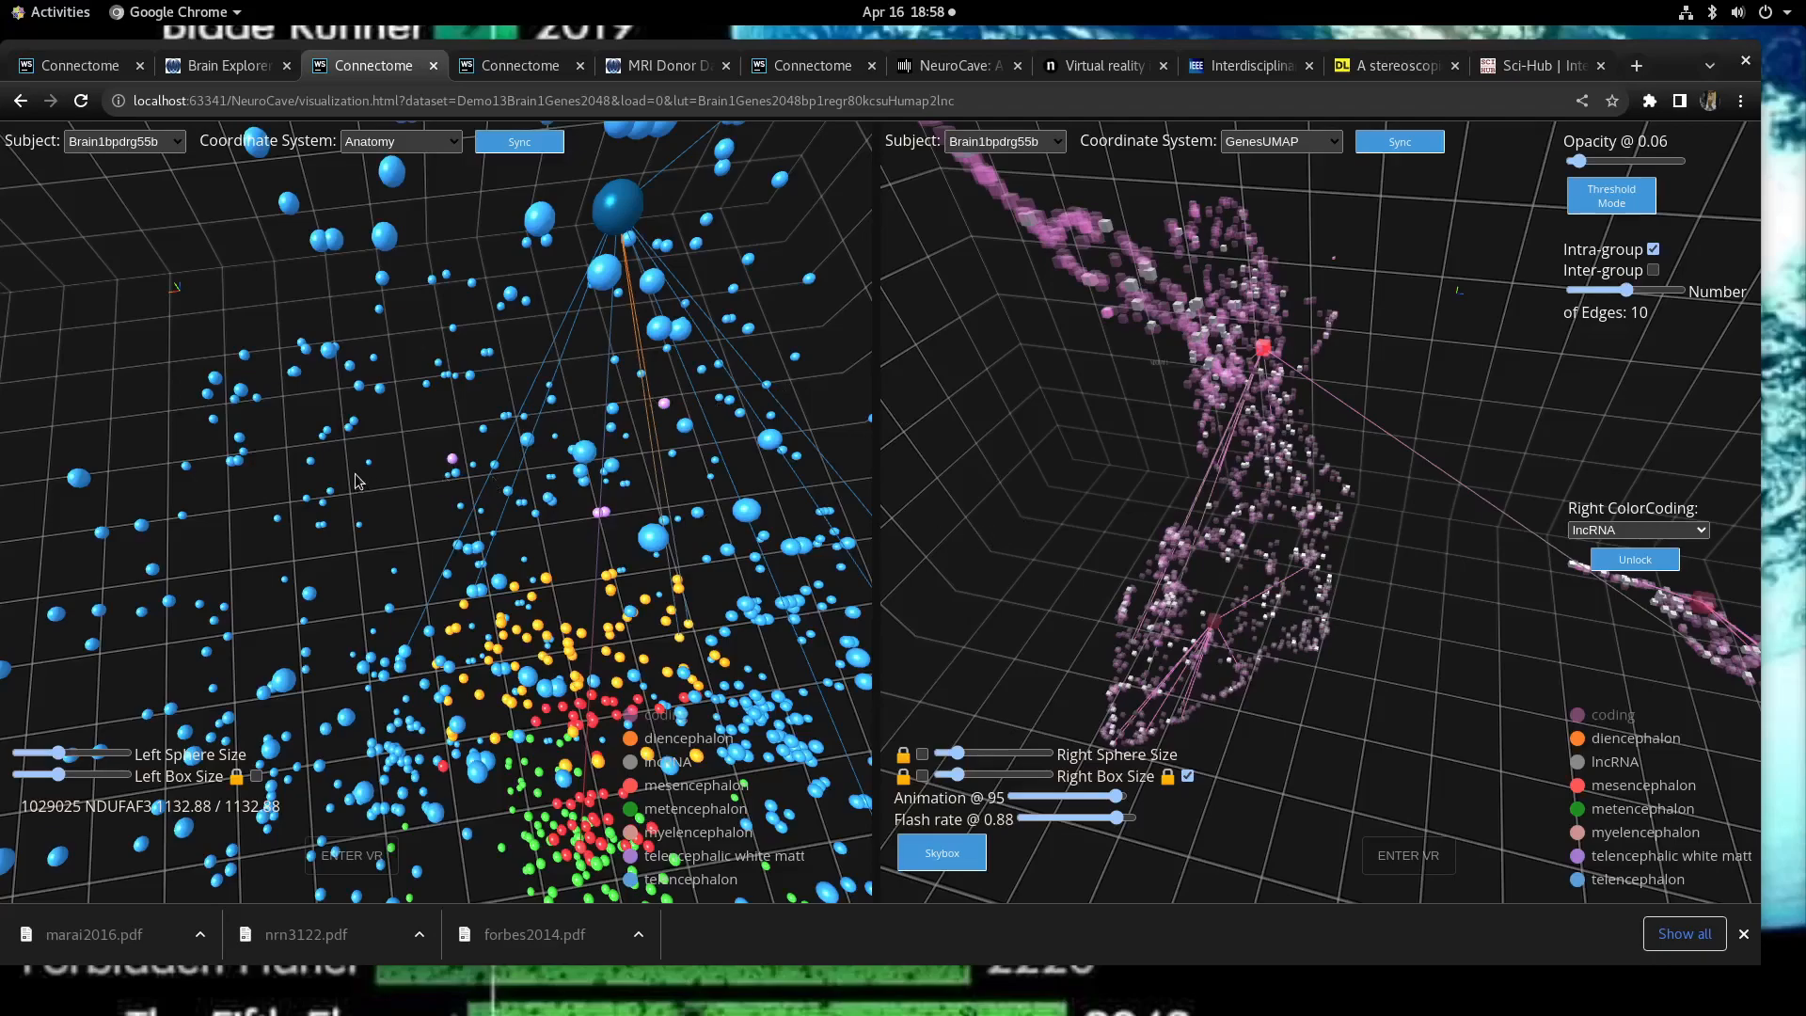
key(i)
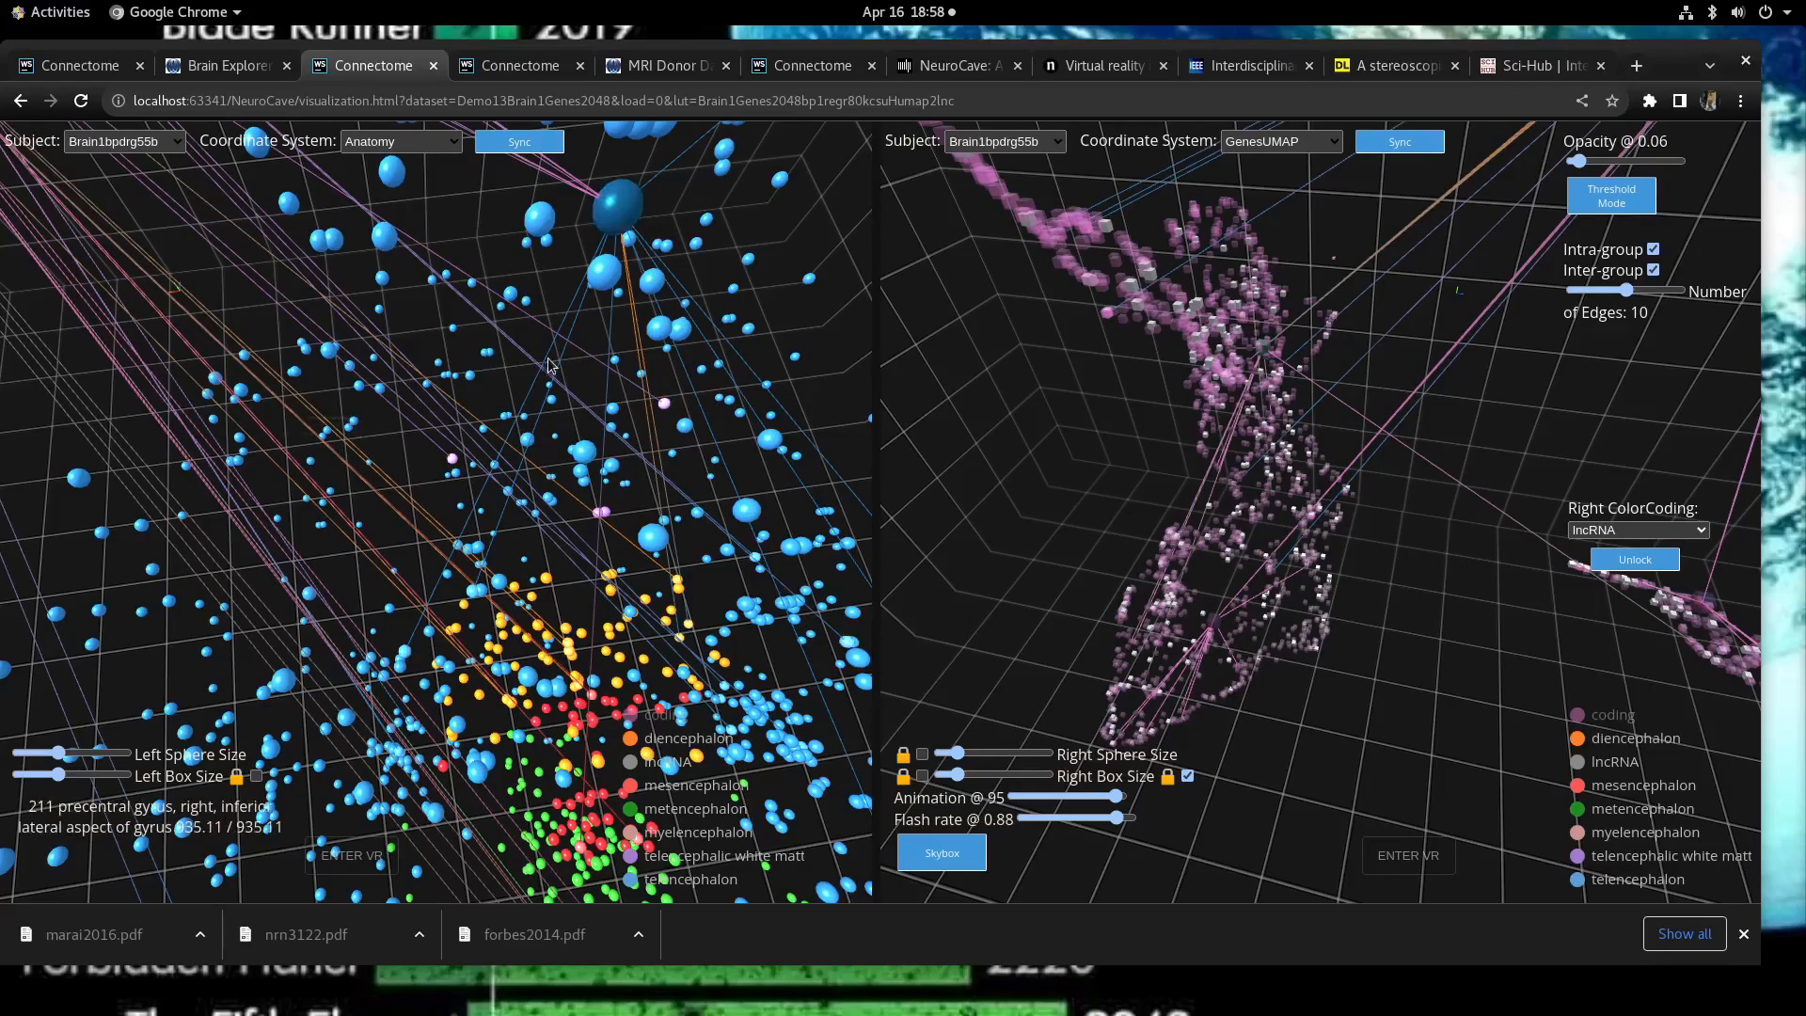
Step: Hide the inter-group edges and also select the purple telencephalic white matter node just below the selected frontal gyrus in the anatomical view
scroll(602, 291, down, 2)
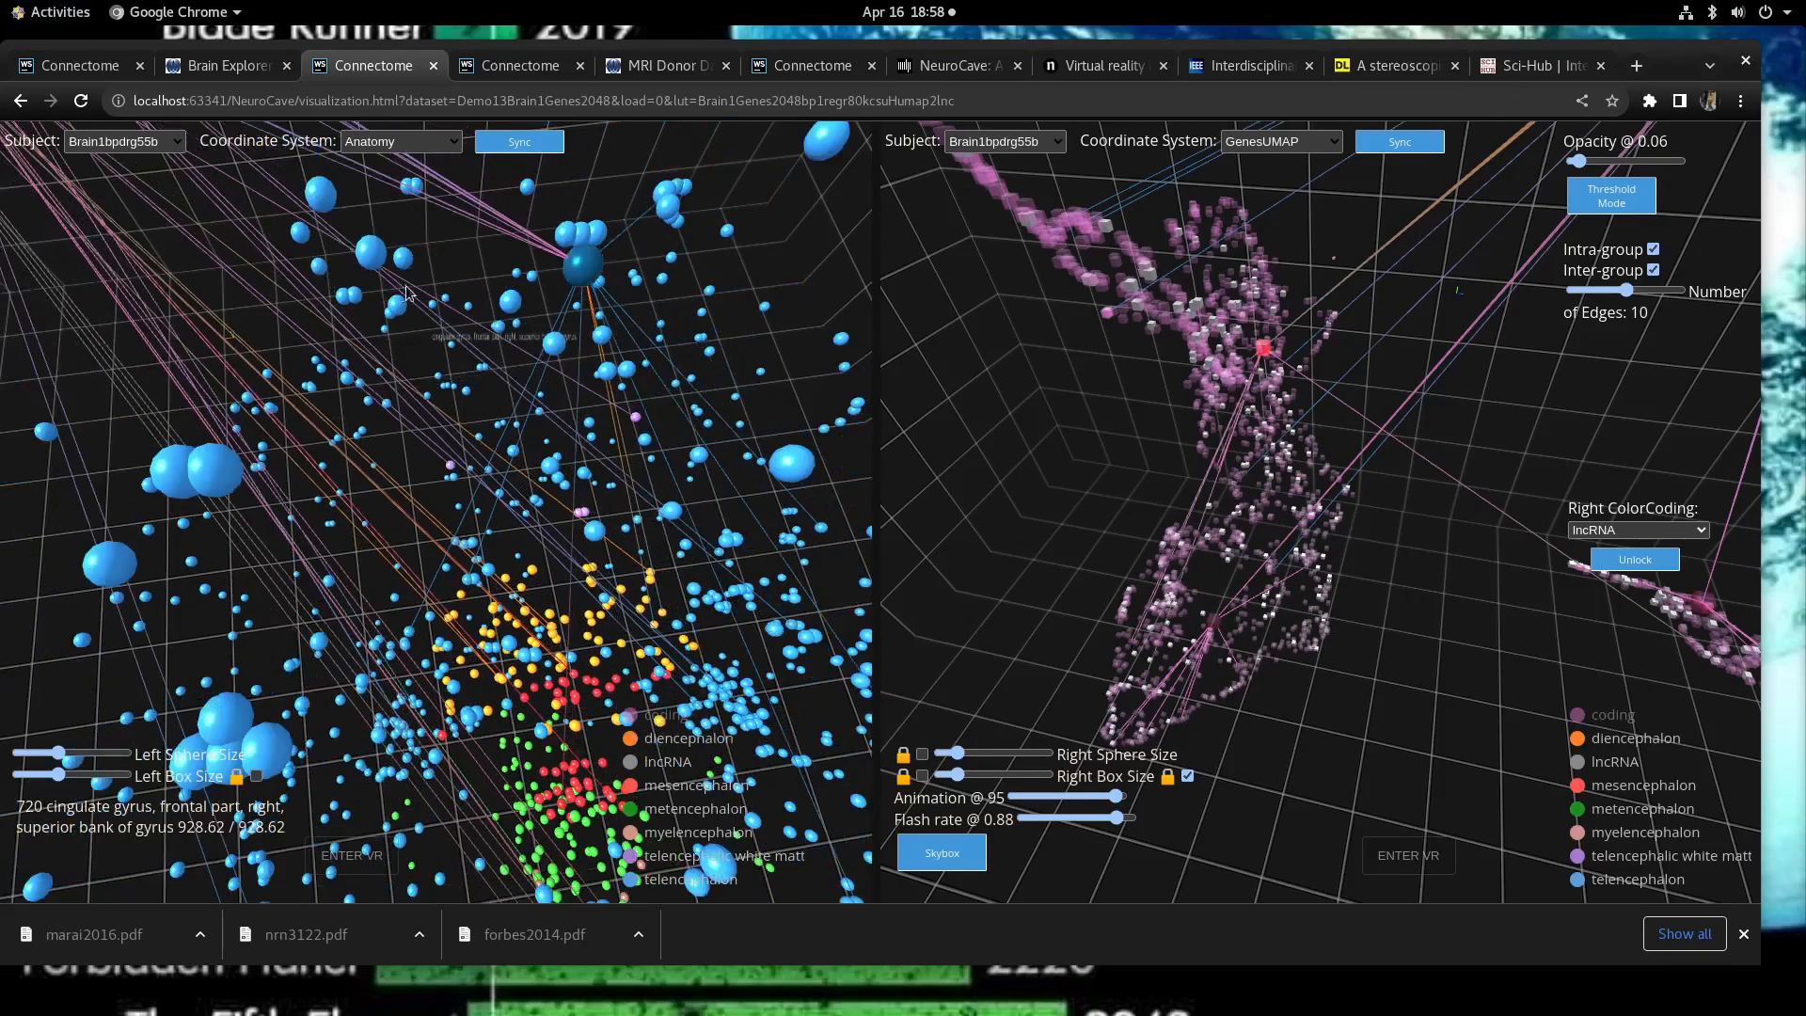
click(637, 418)
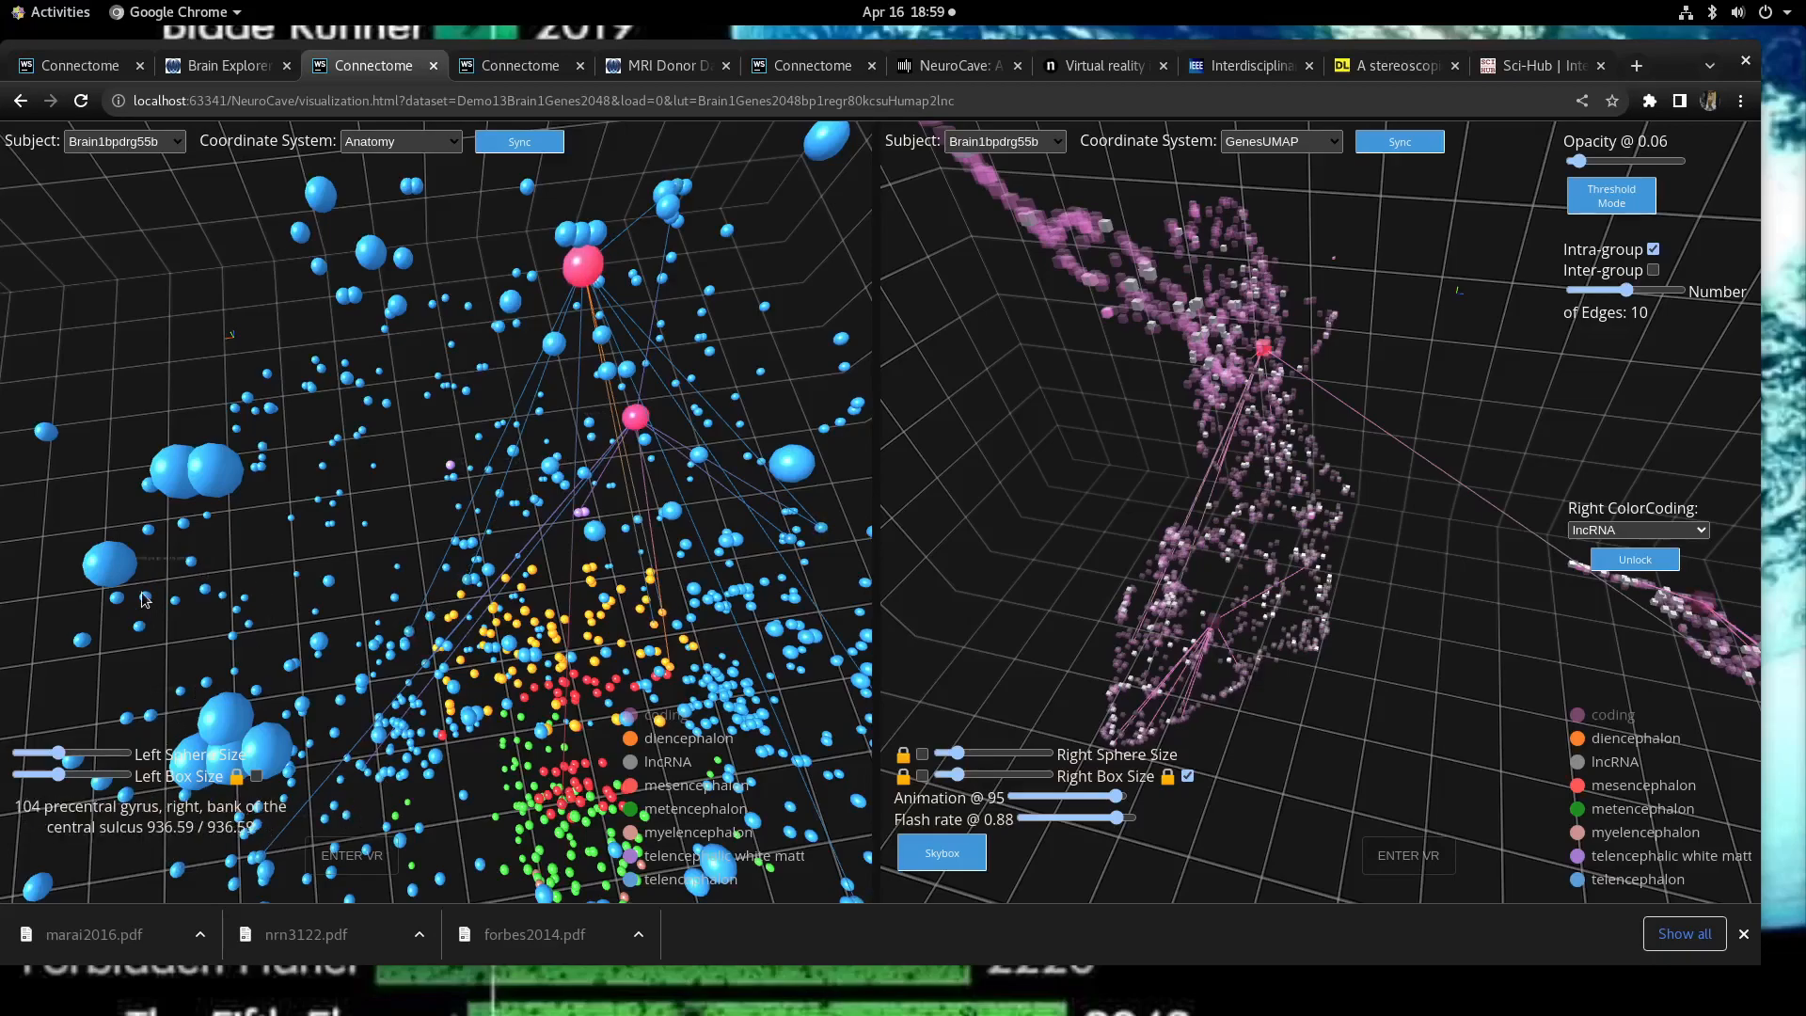
drag(195, 643, 417, 694)
scroll(416, 694, down, 5)
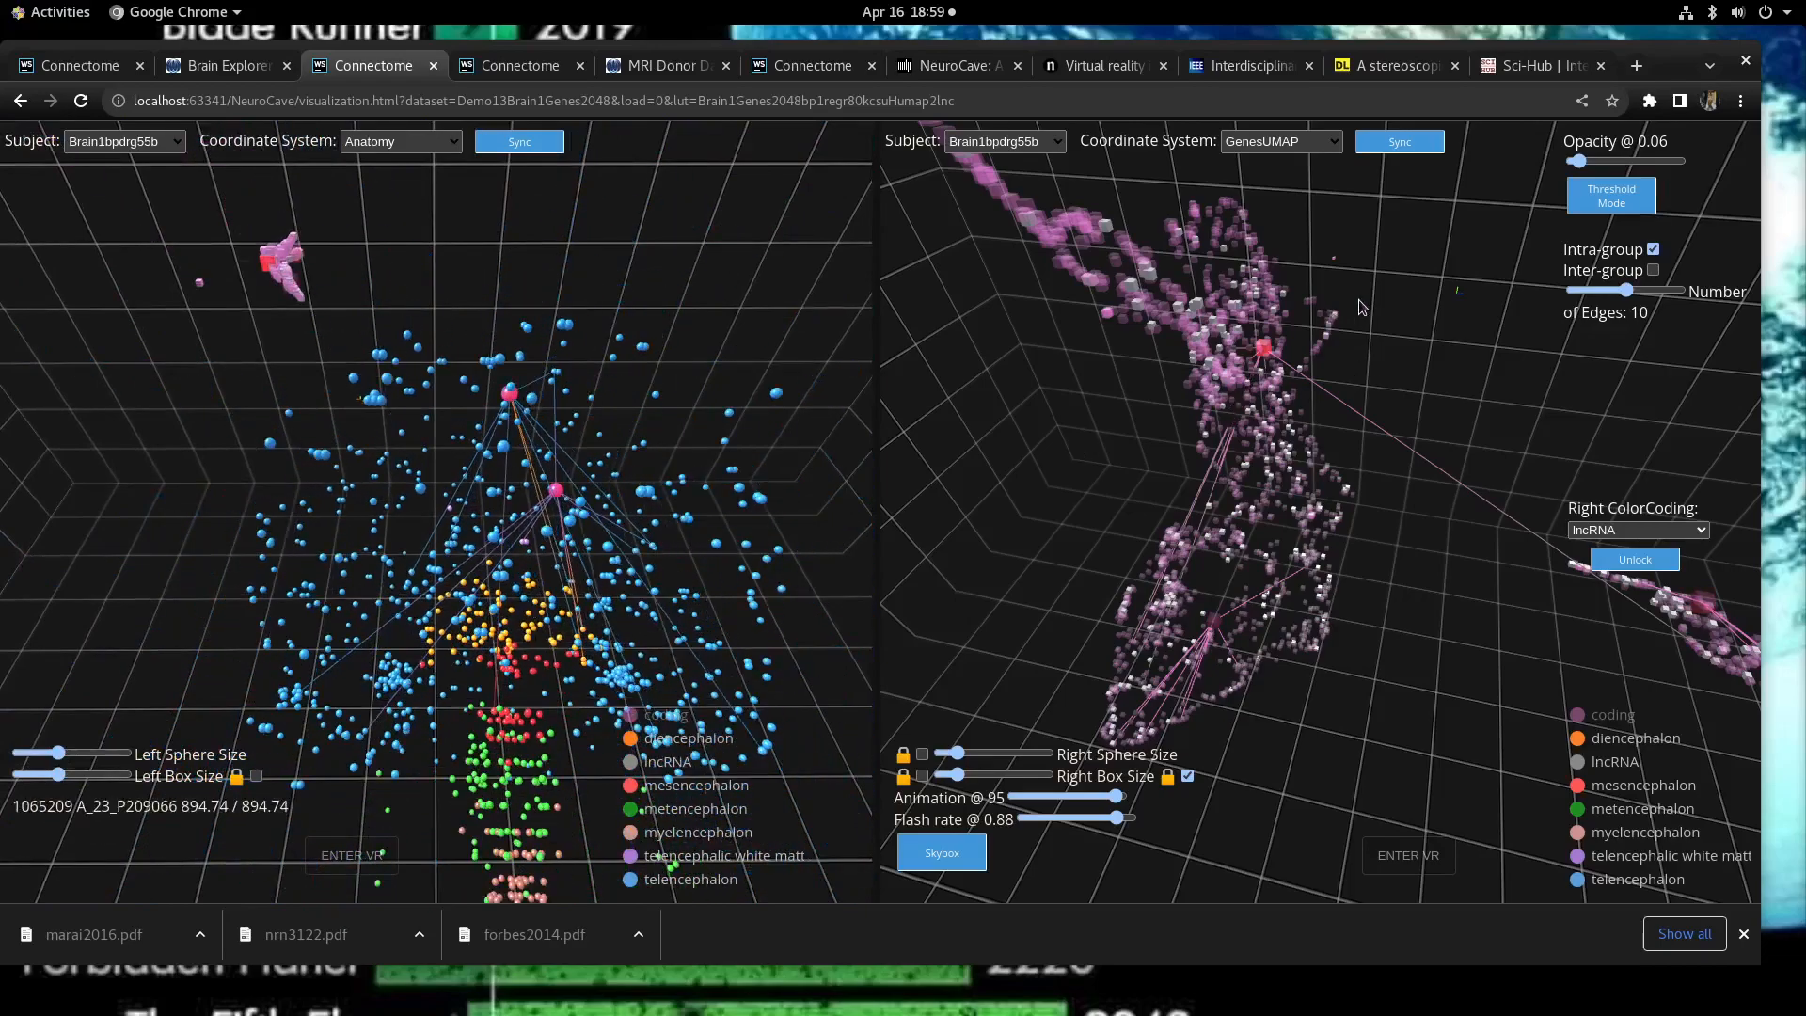